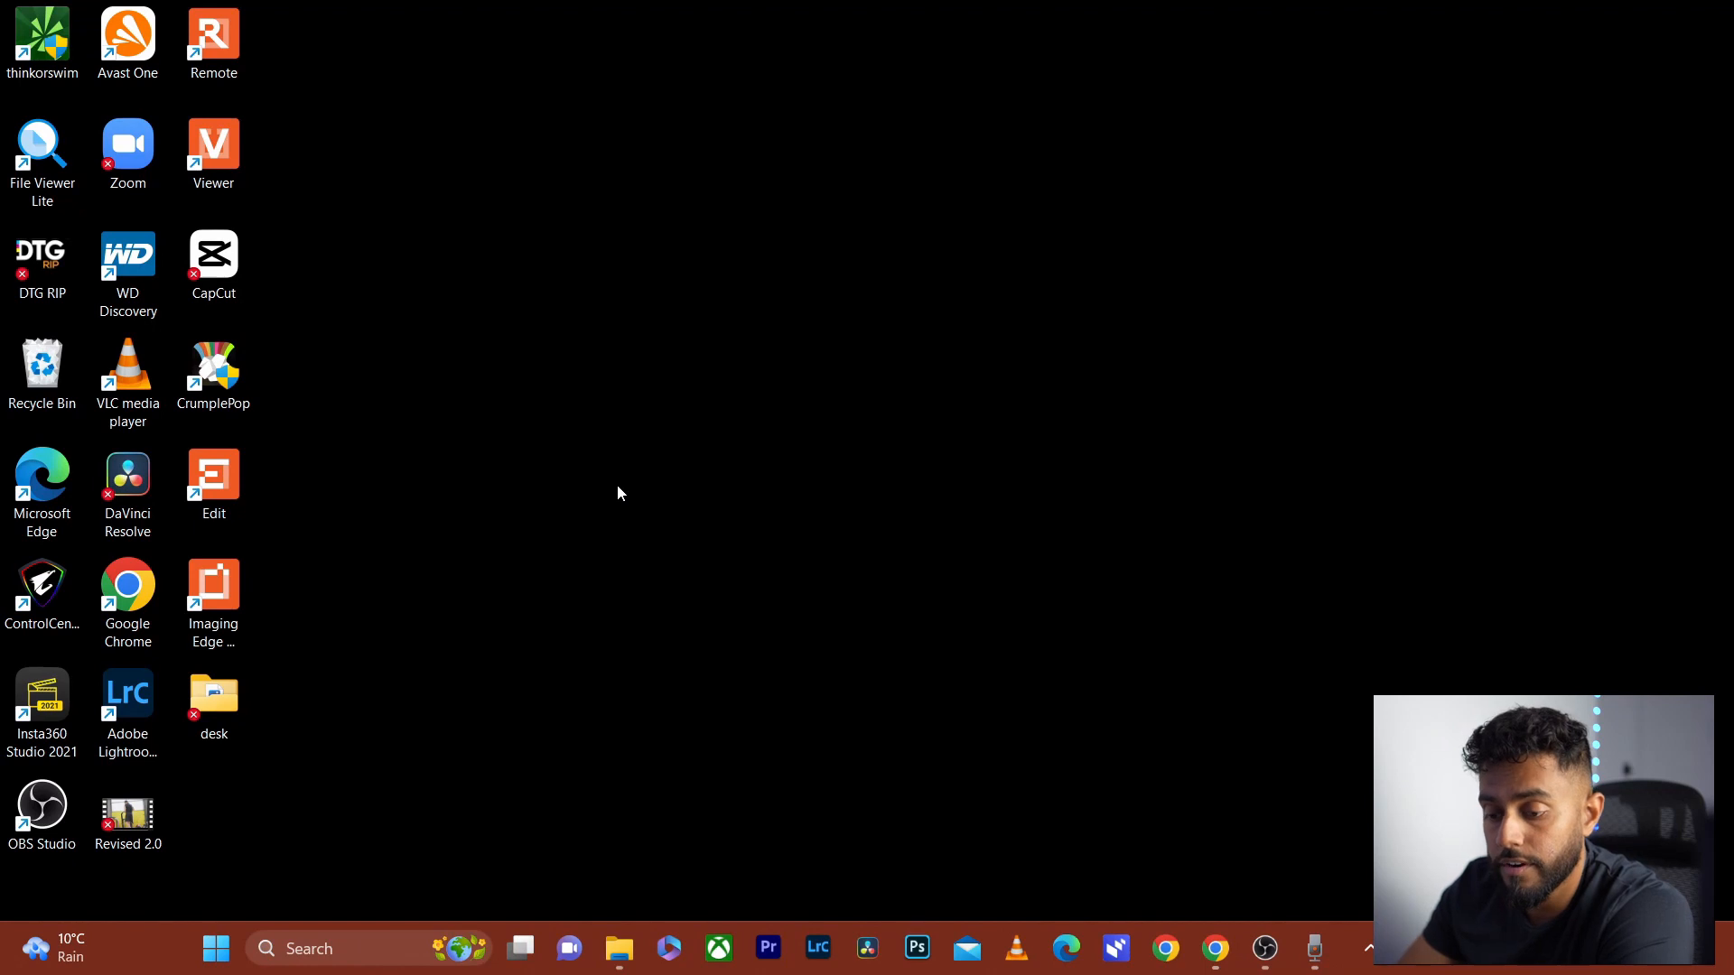
Launch DaVinci Resolve and create a project folder named "youtube tutorial 1"
double_click(149, 501)
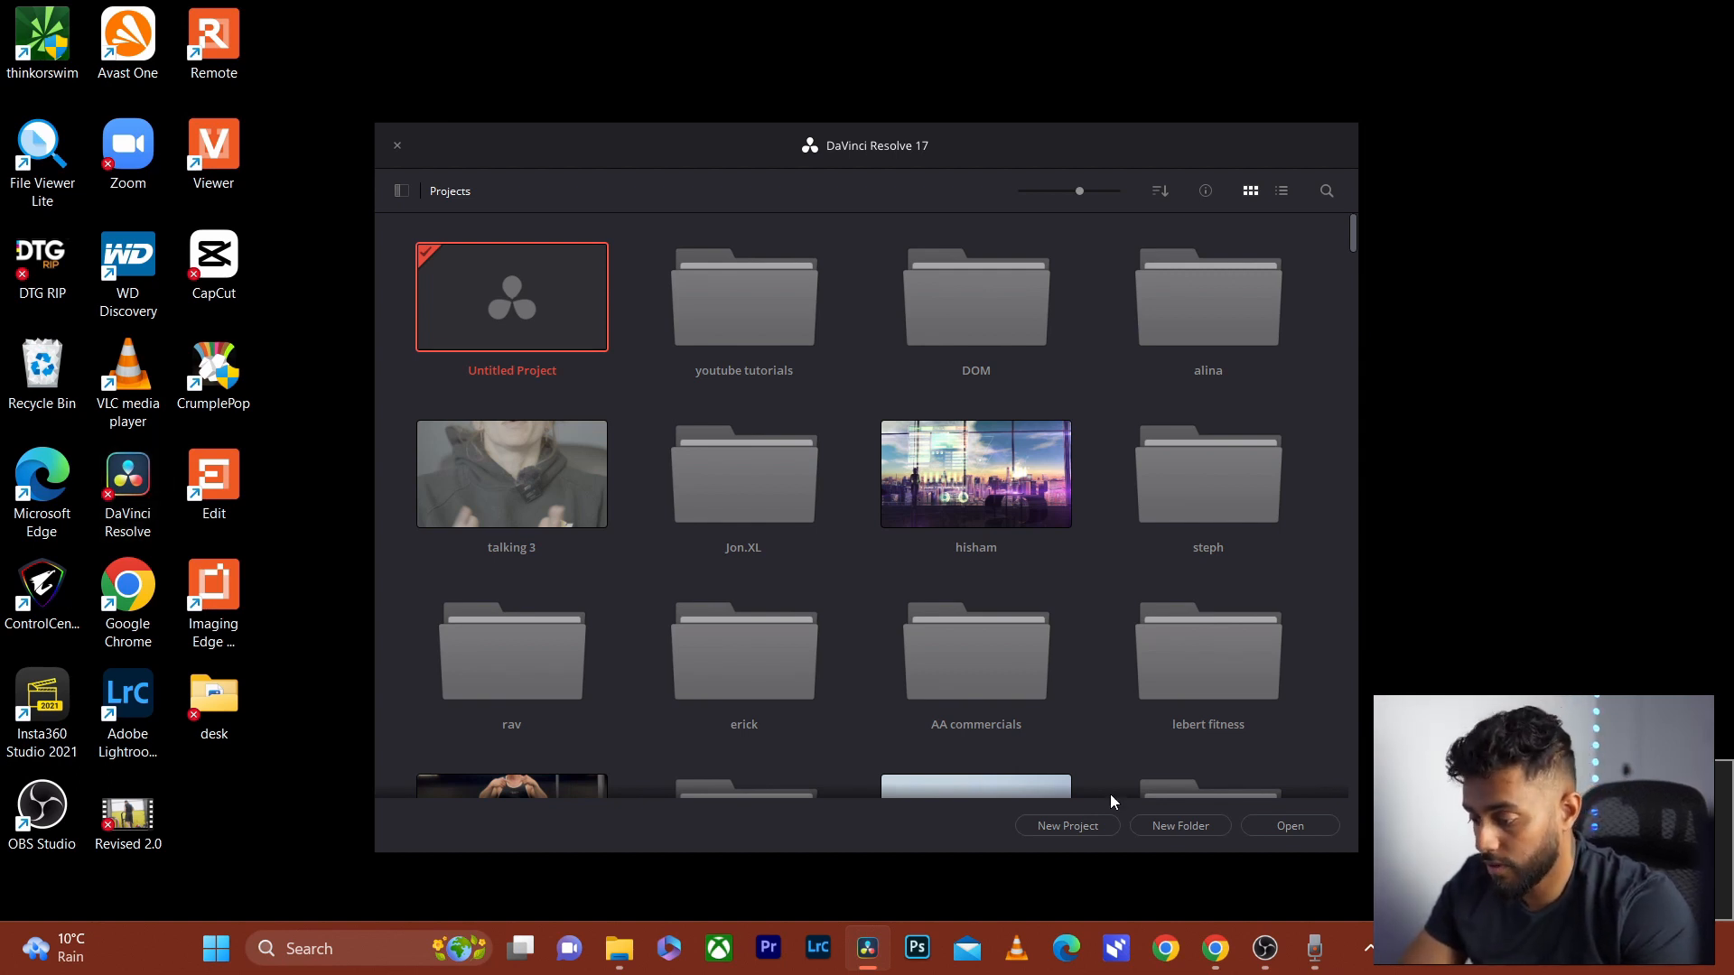
click(1154, 823)
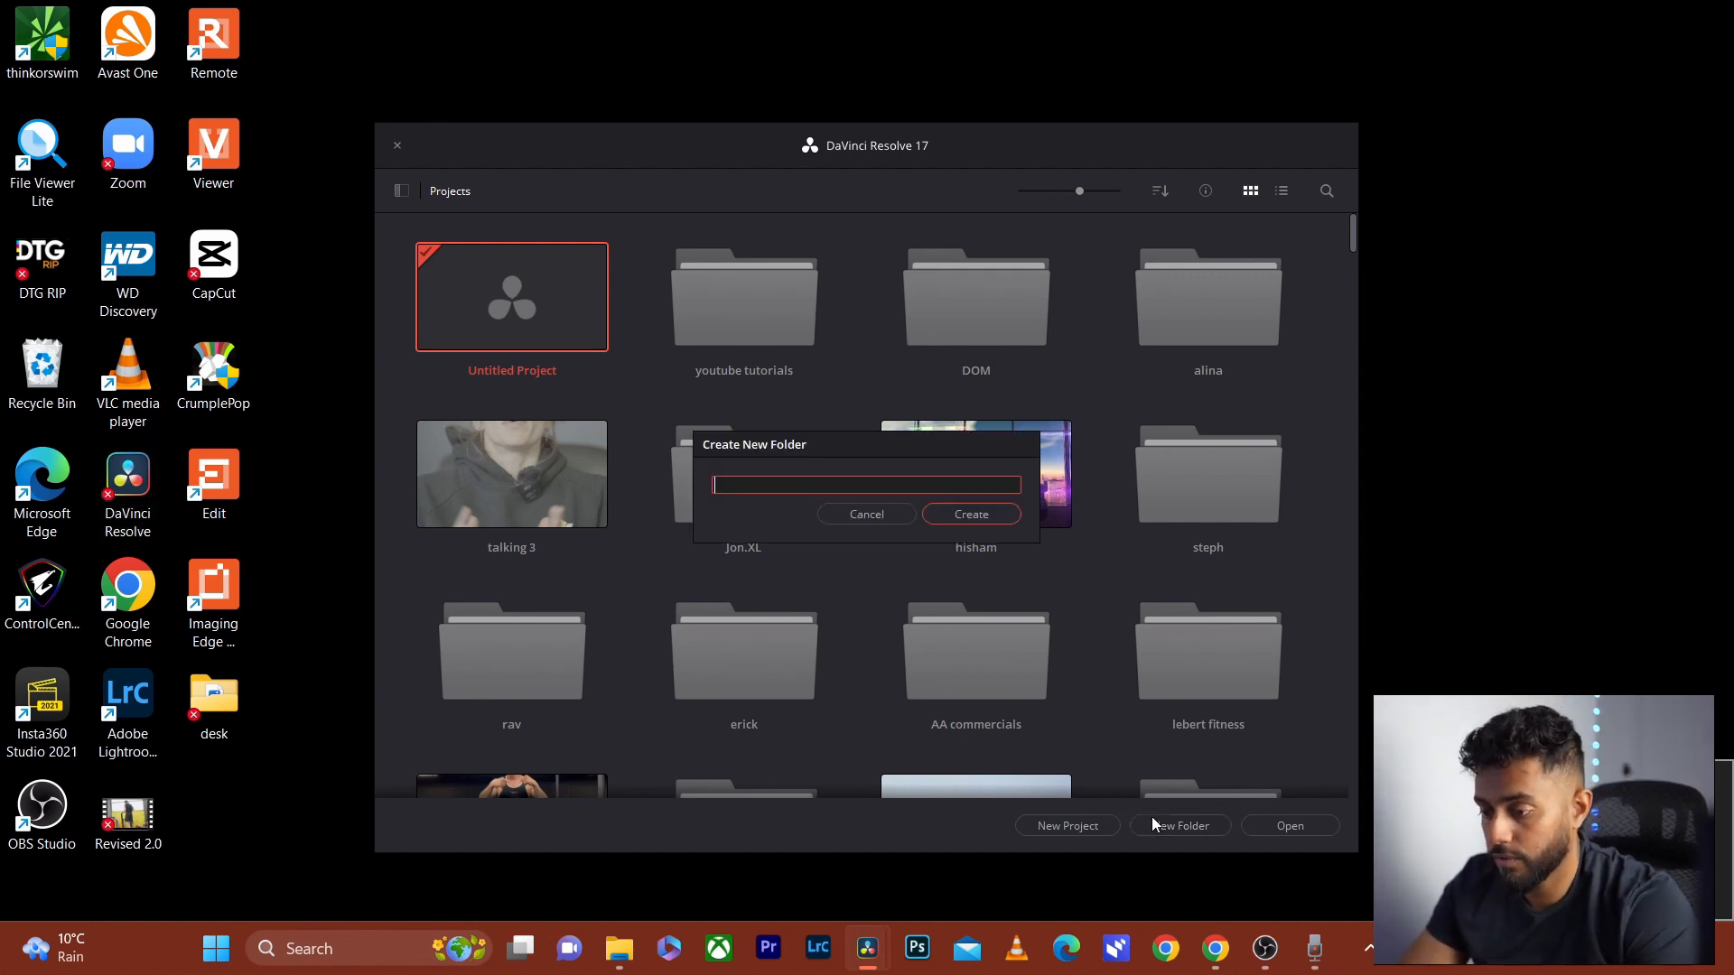
text(youtube )
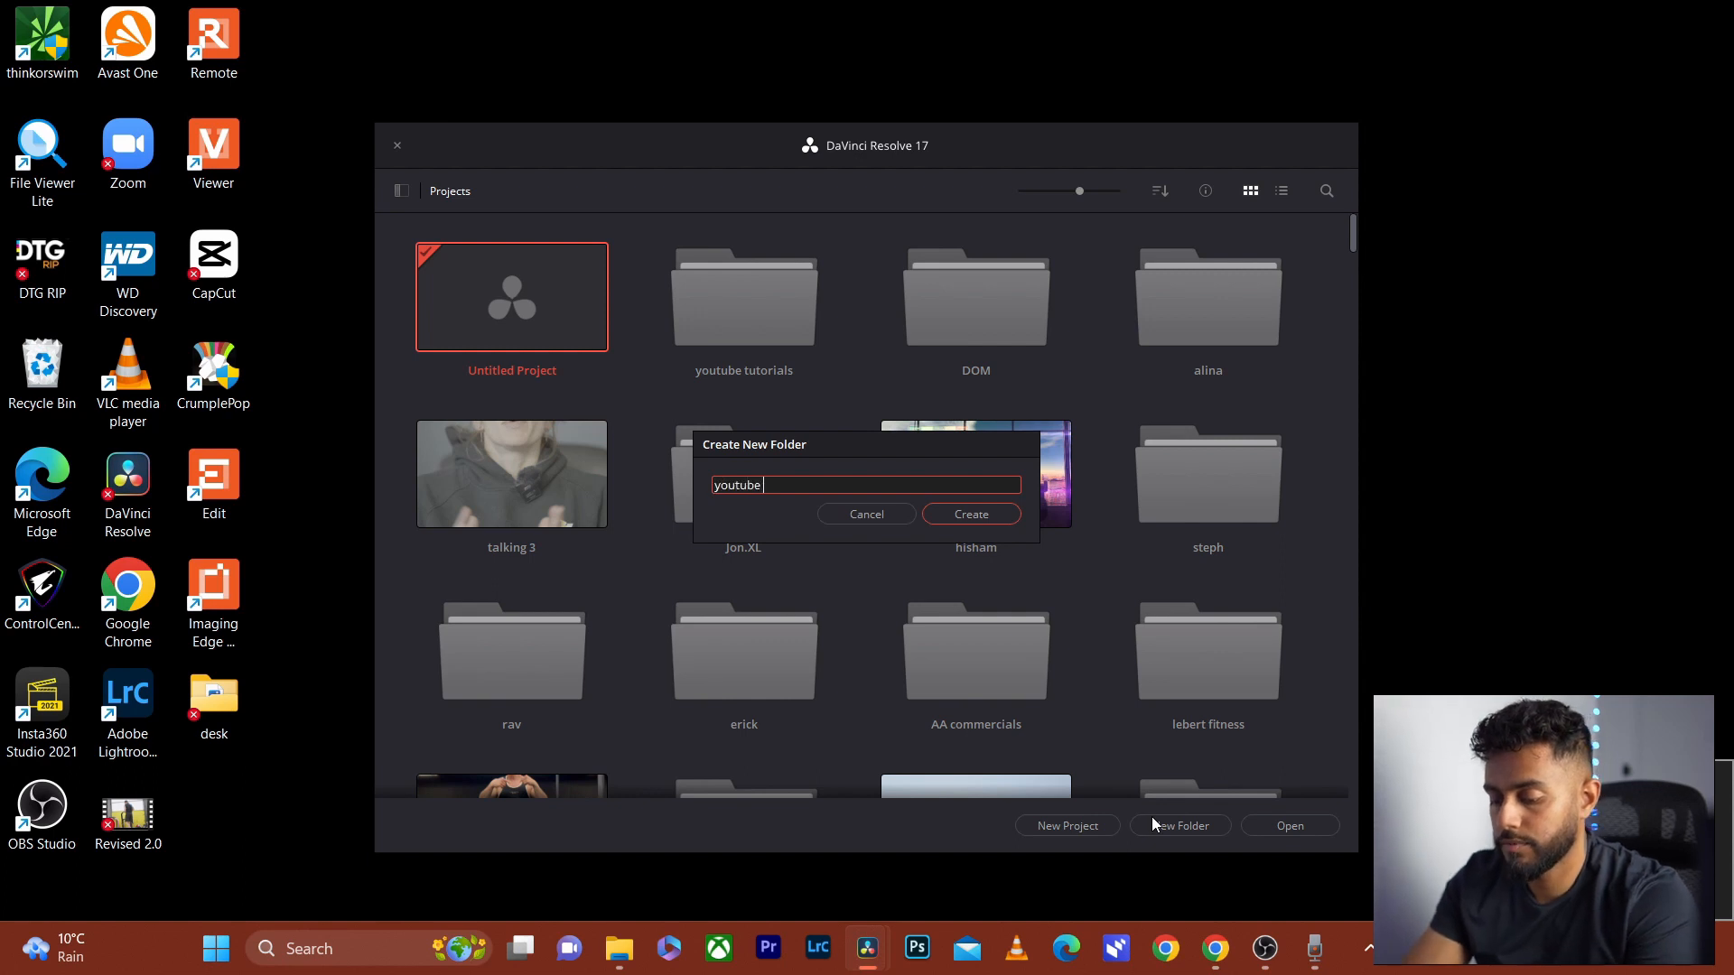
text(tutorial 1)
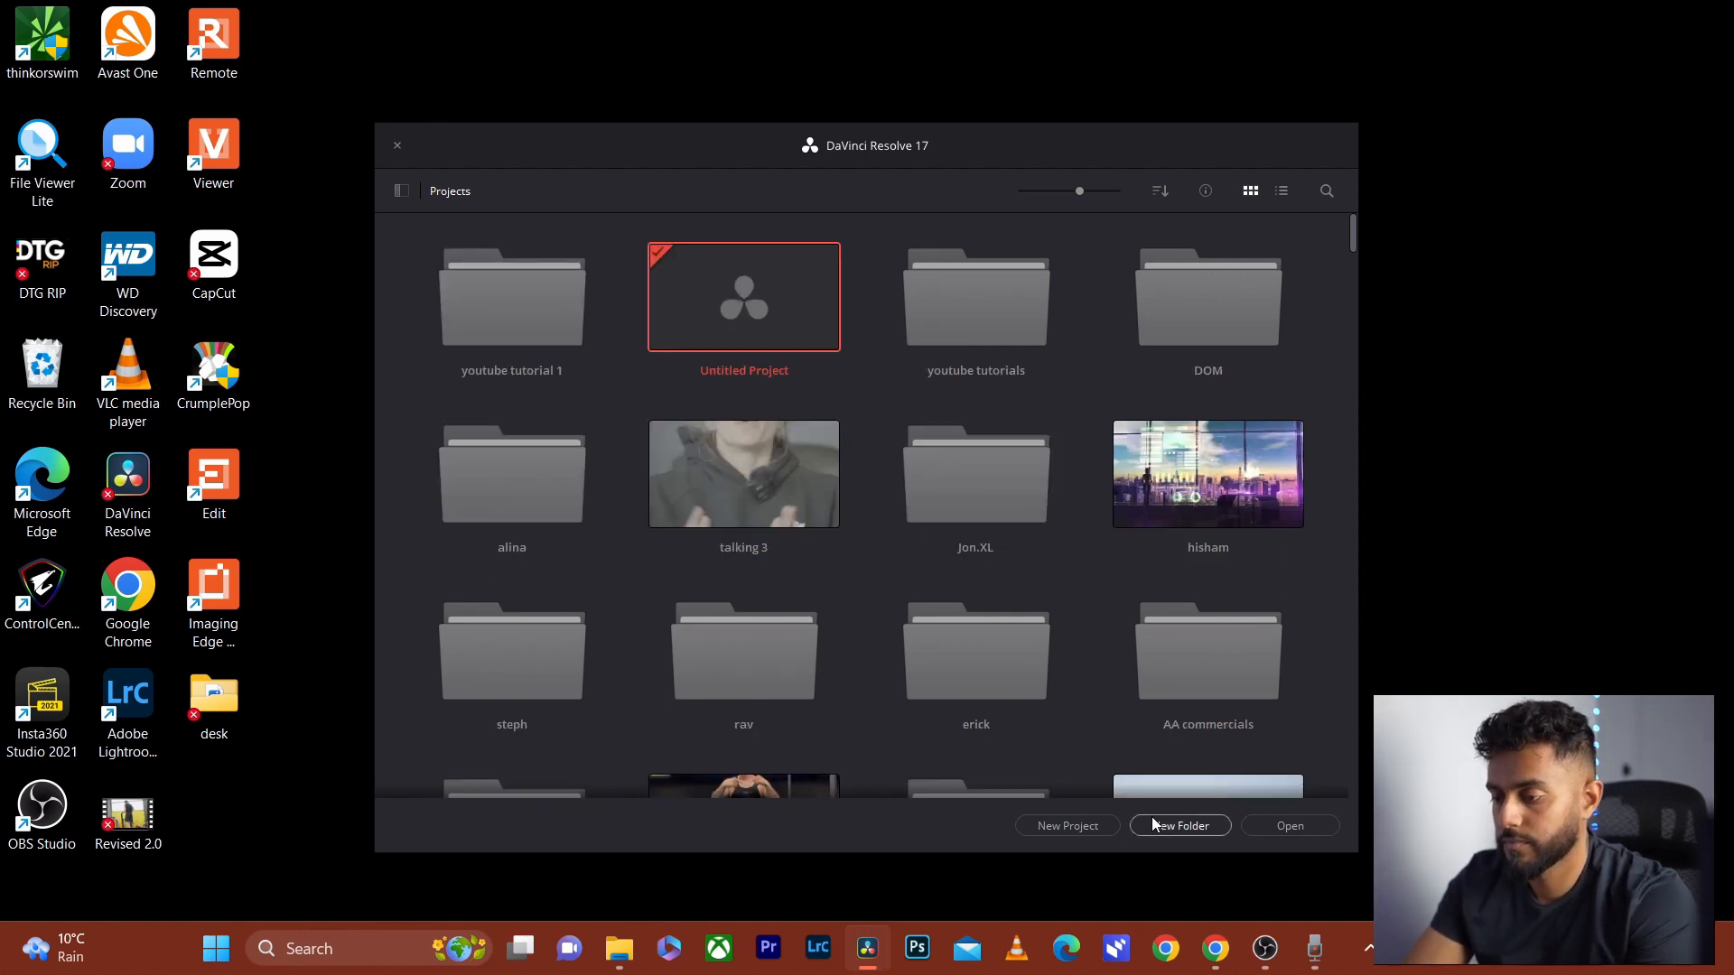
key(Return)
Open the "youtube tutorial 1" folder and create a new project in it named "basics of davinci"
double_click(499, 327)
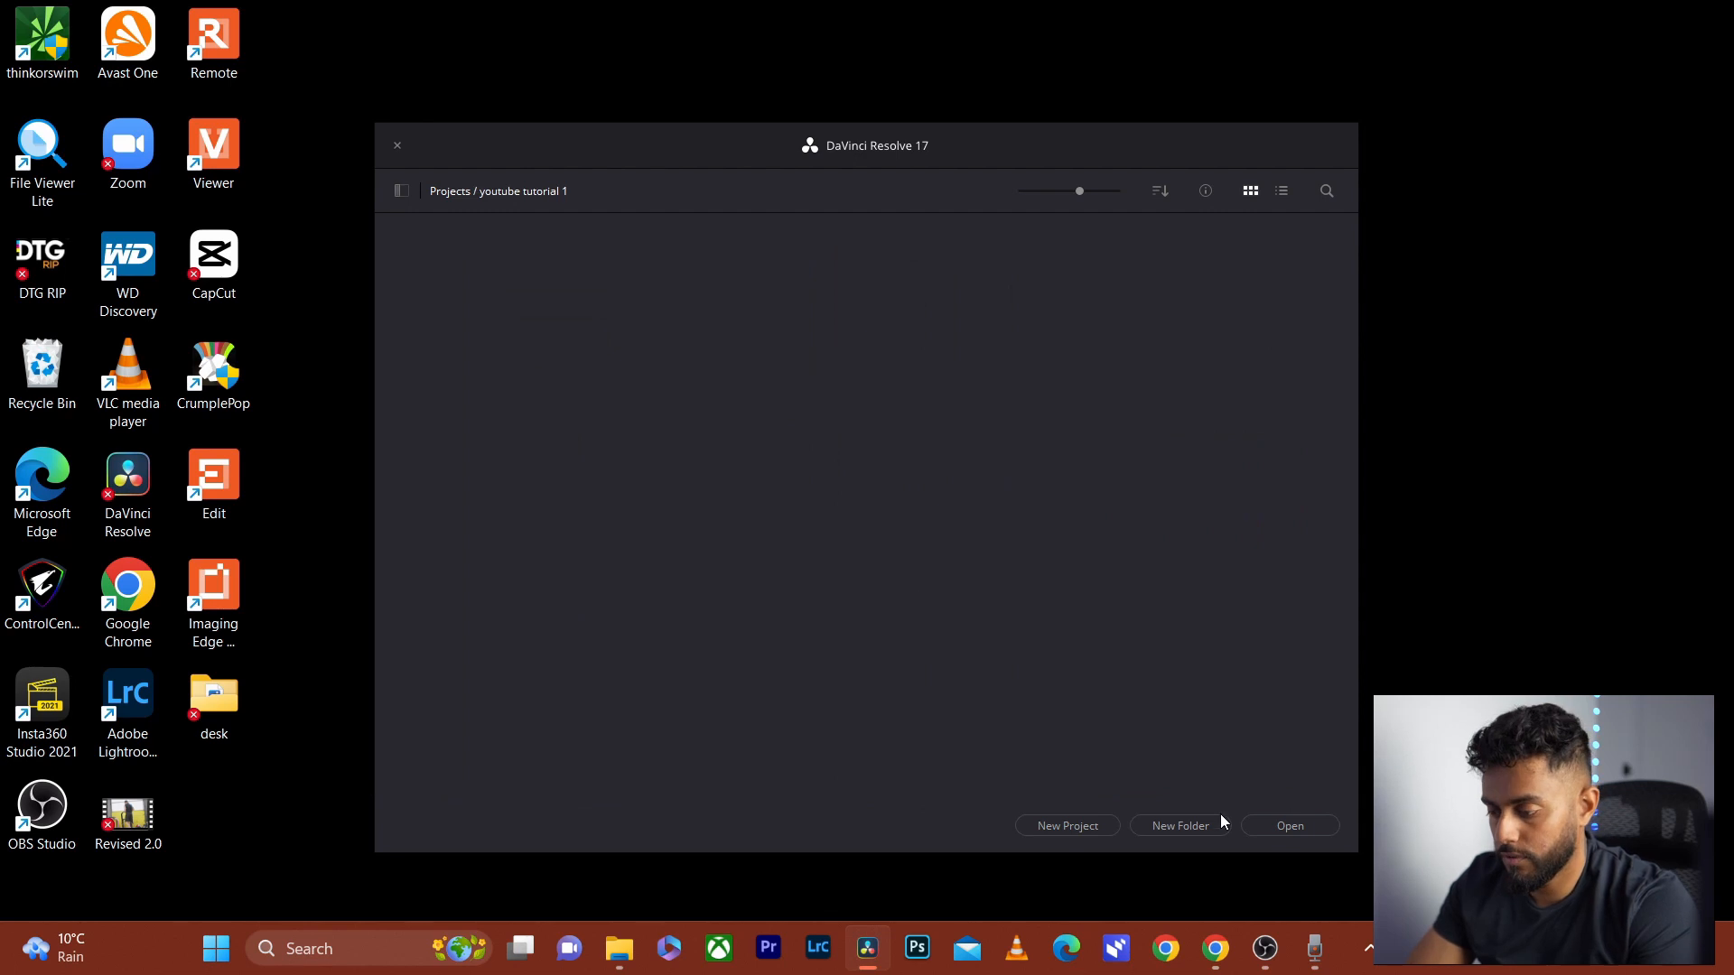
click(1085, 827)
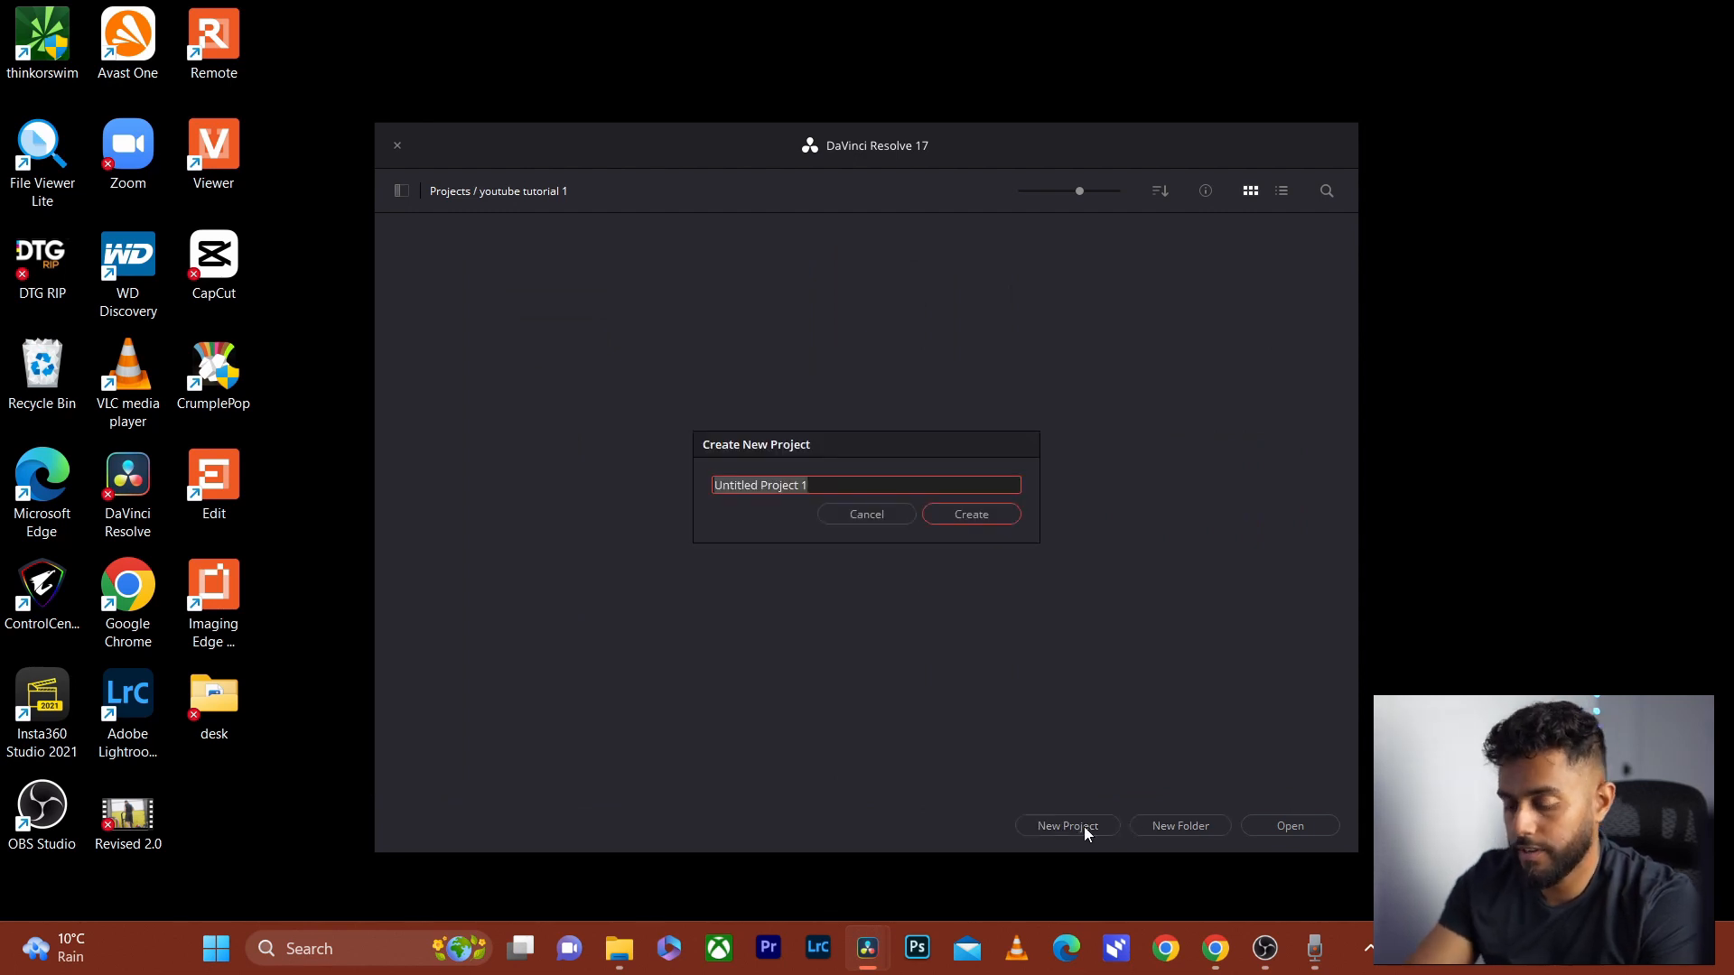
text(basic)
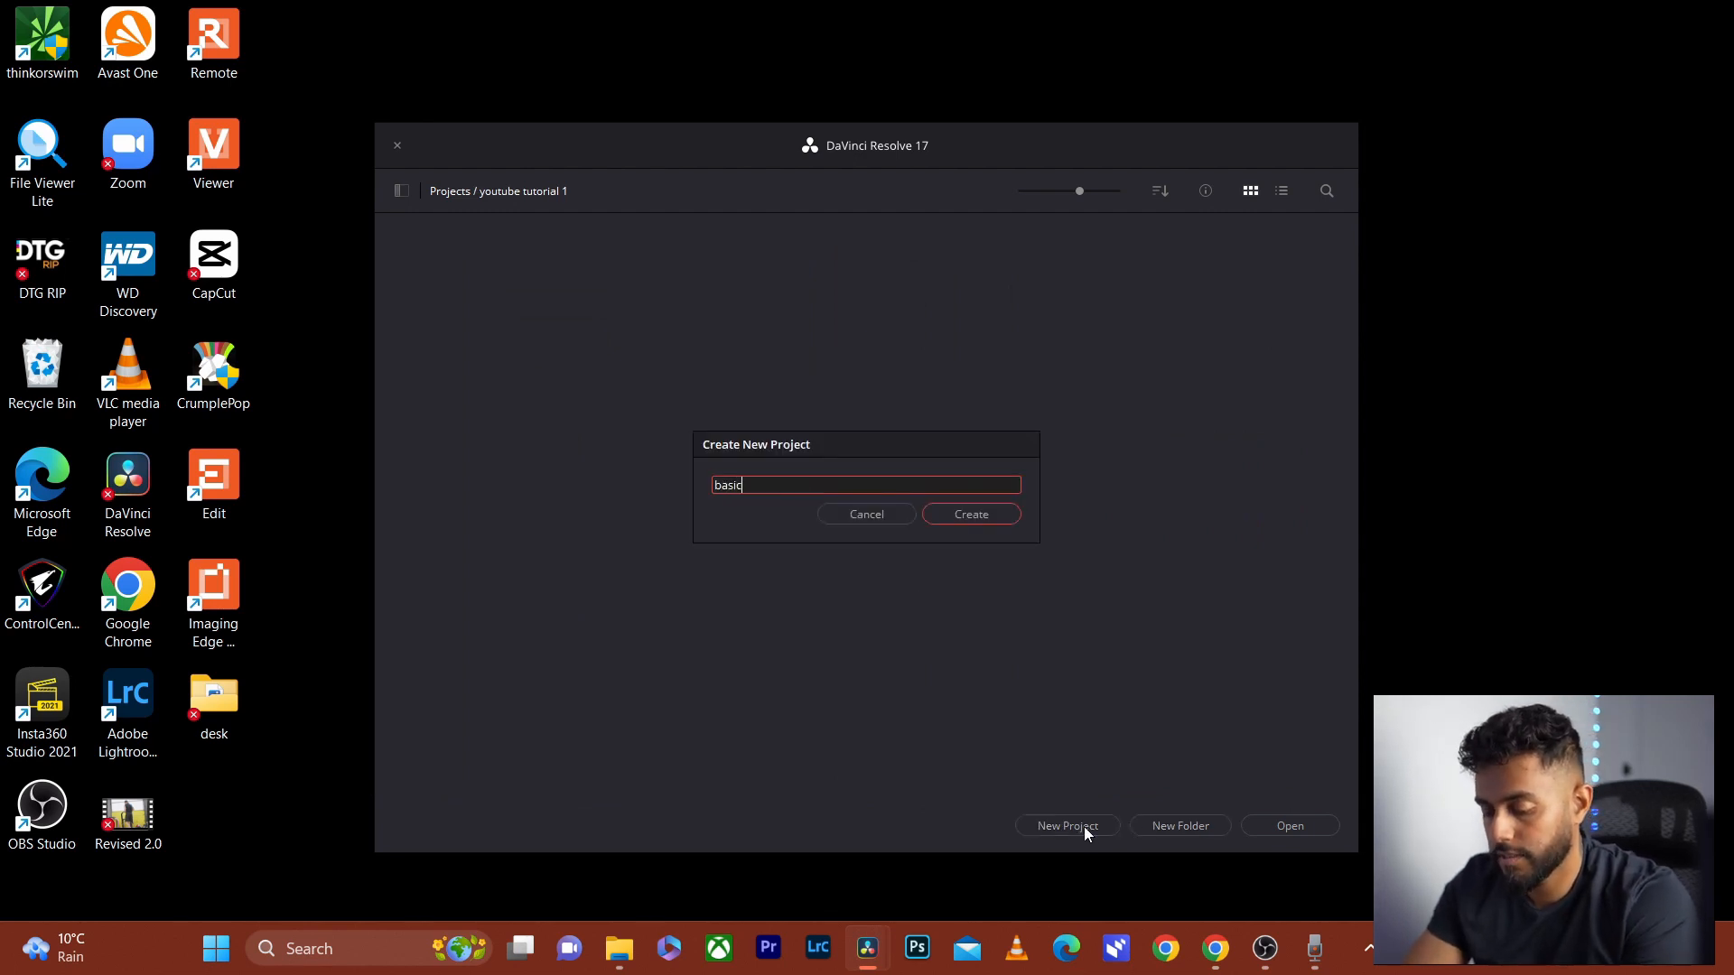
text(s of davicni)
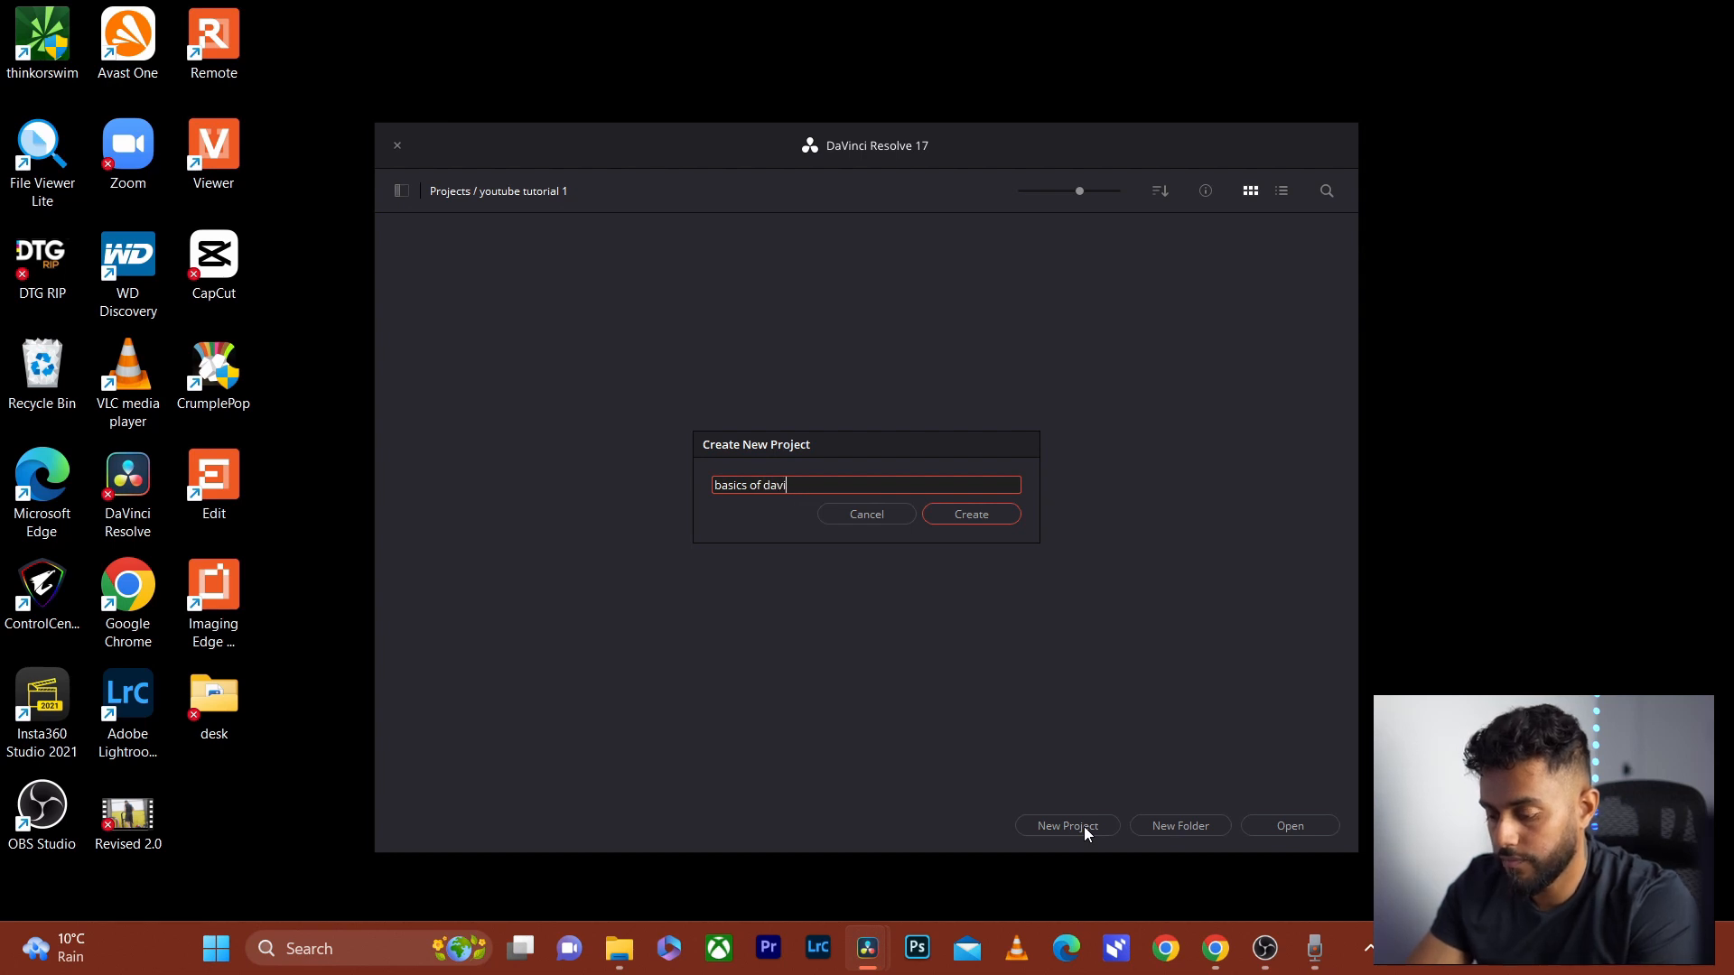
text(nci)
key(Return)
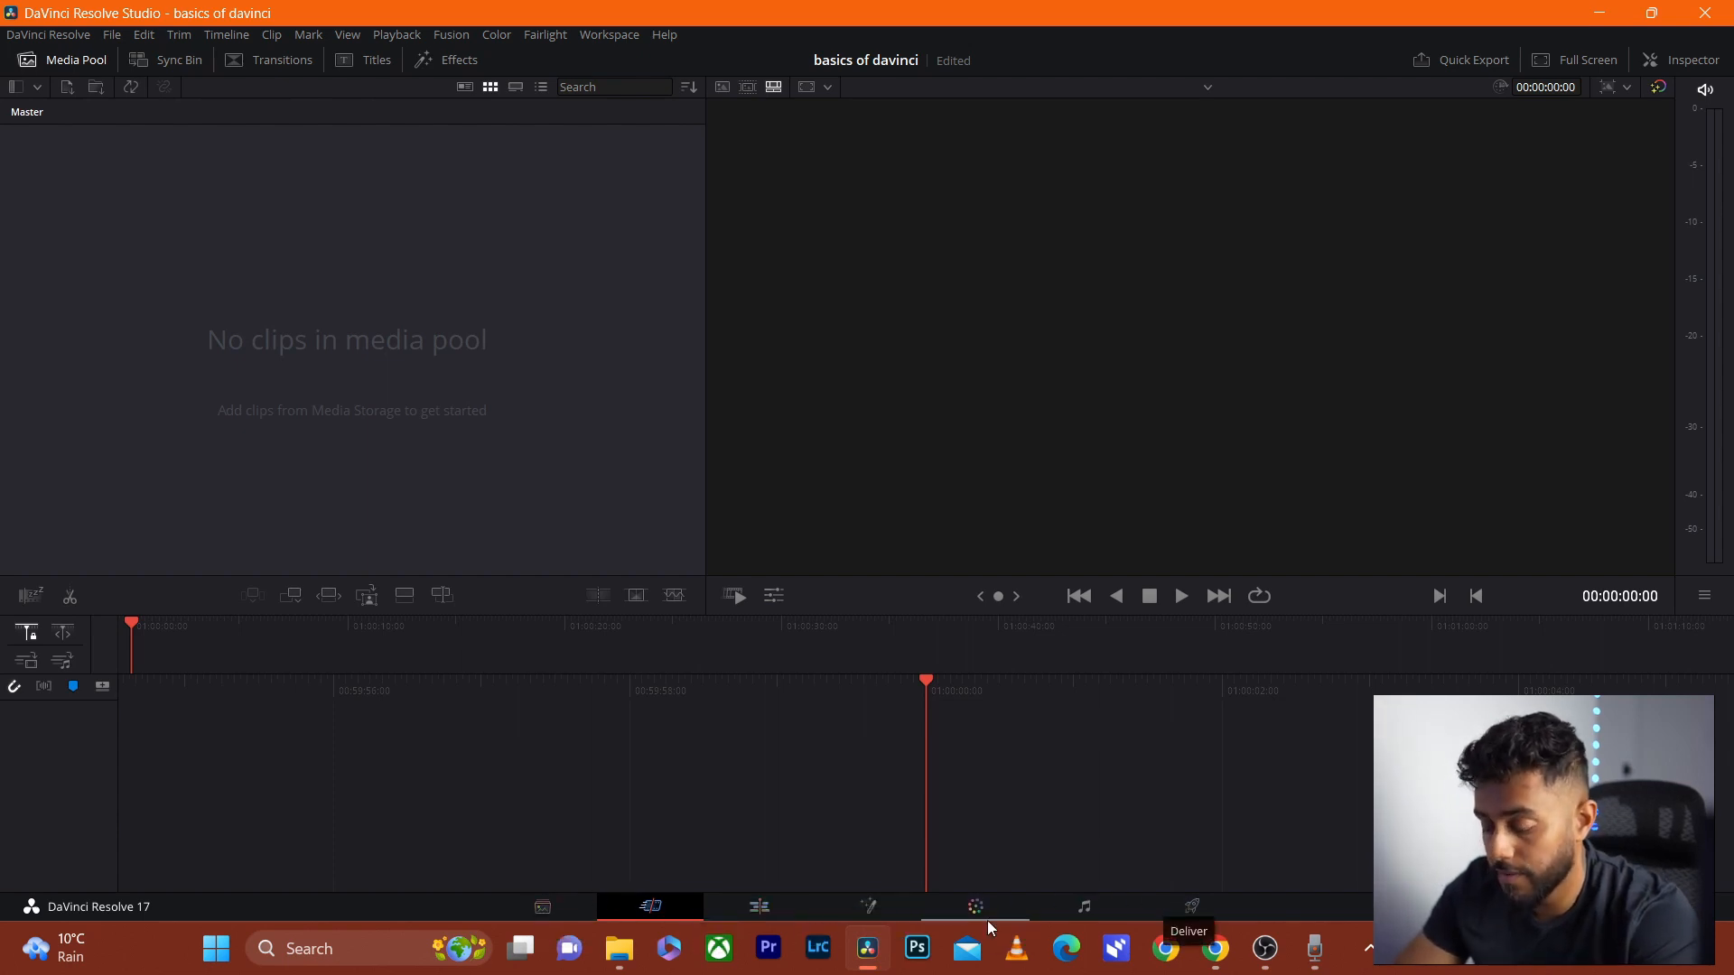
Look through the Media, Cut, Edit, Fusion, Color, Fairlight and Deliver pages of the empty project
click(552, 912)
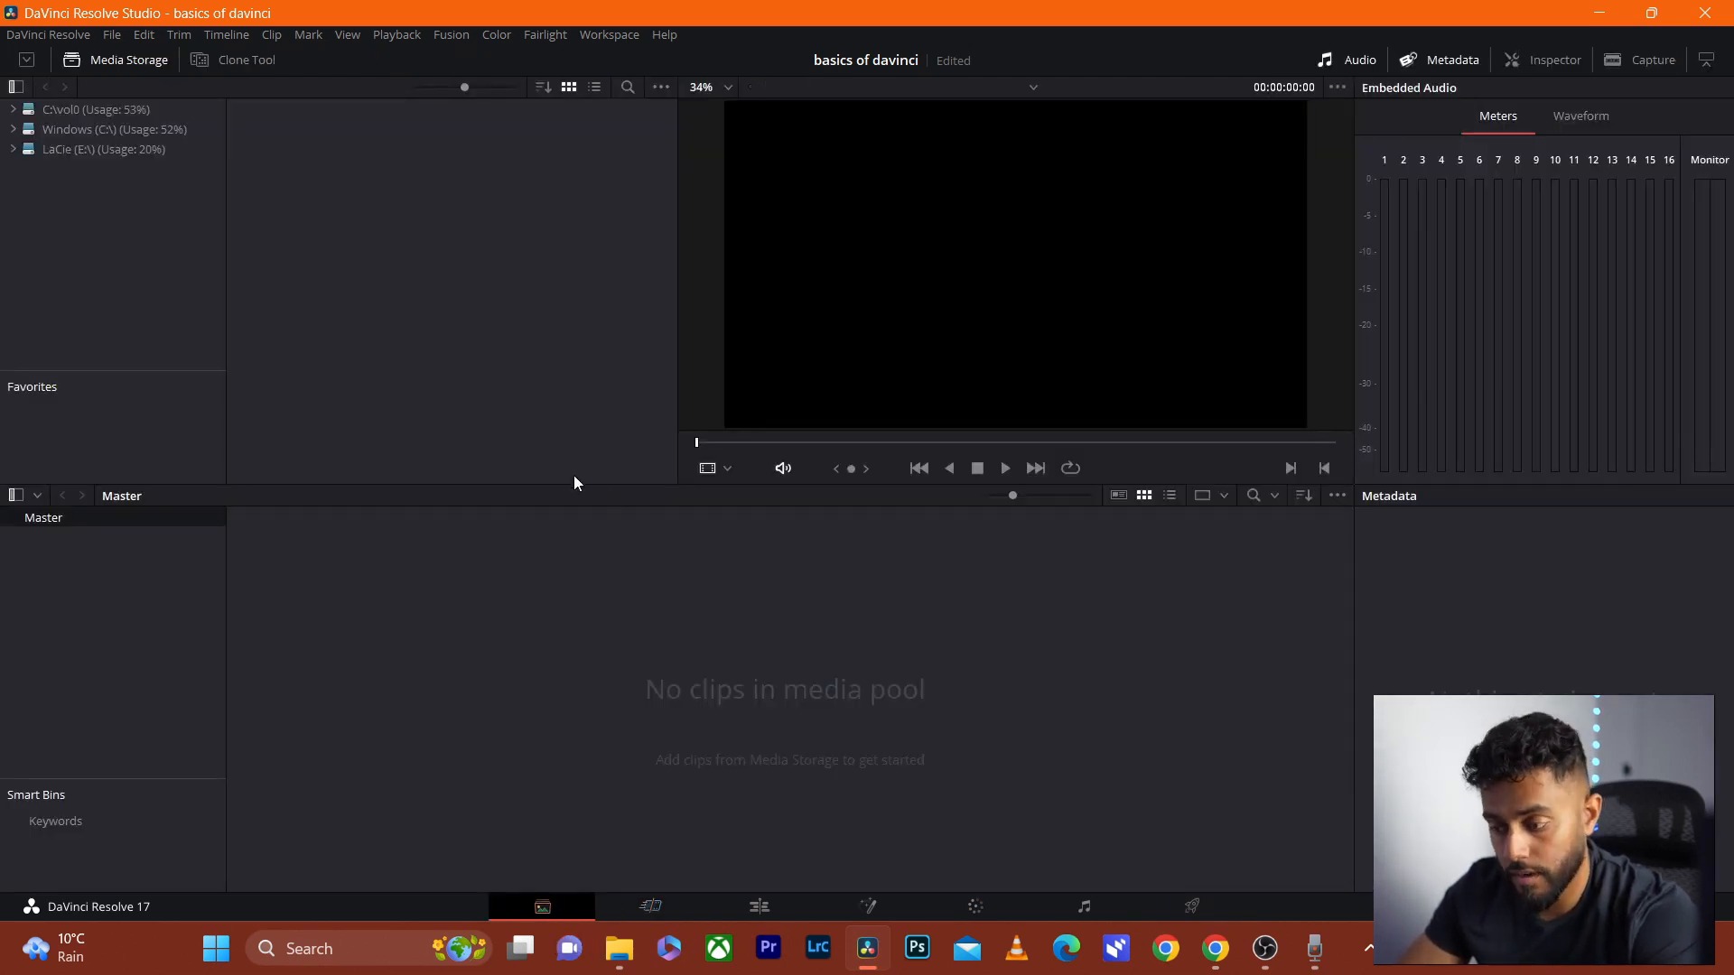
click(638, 910)
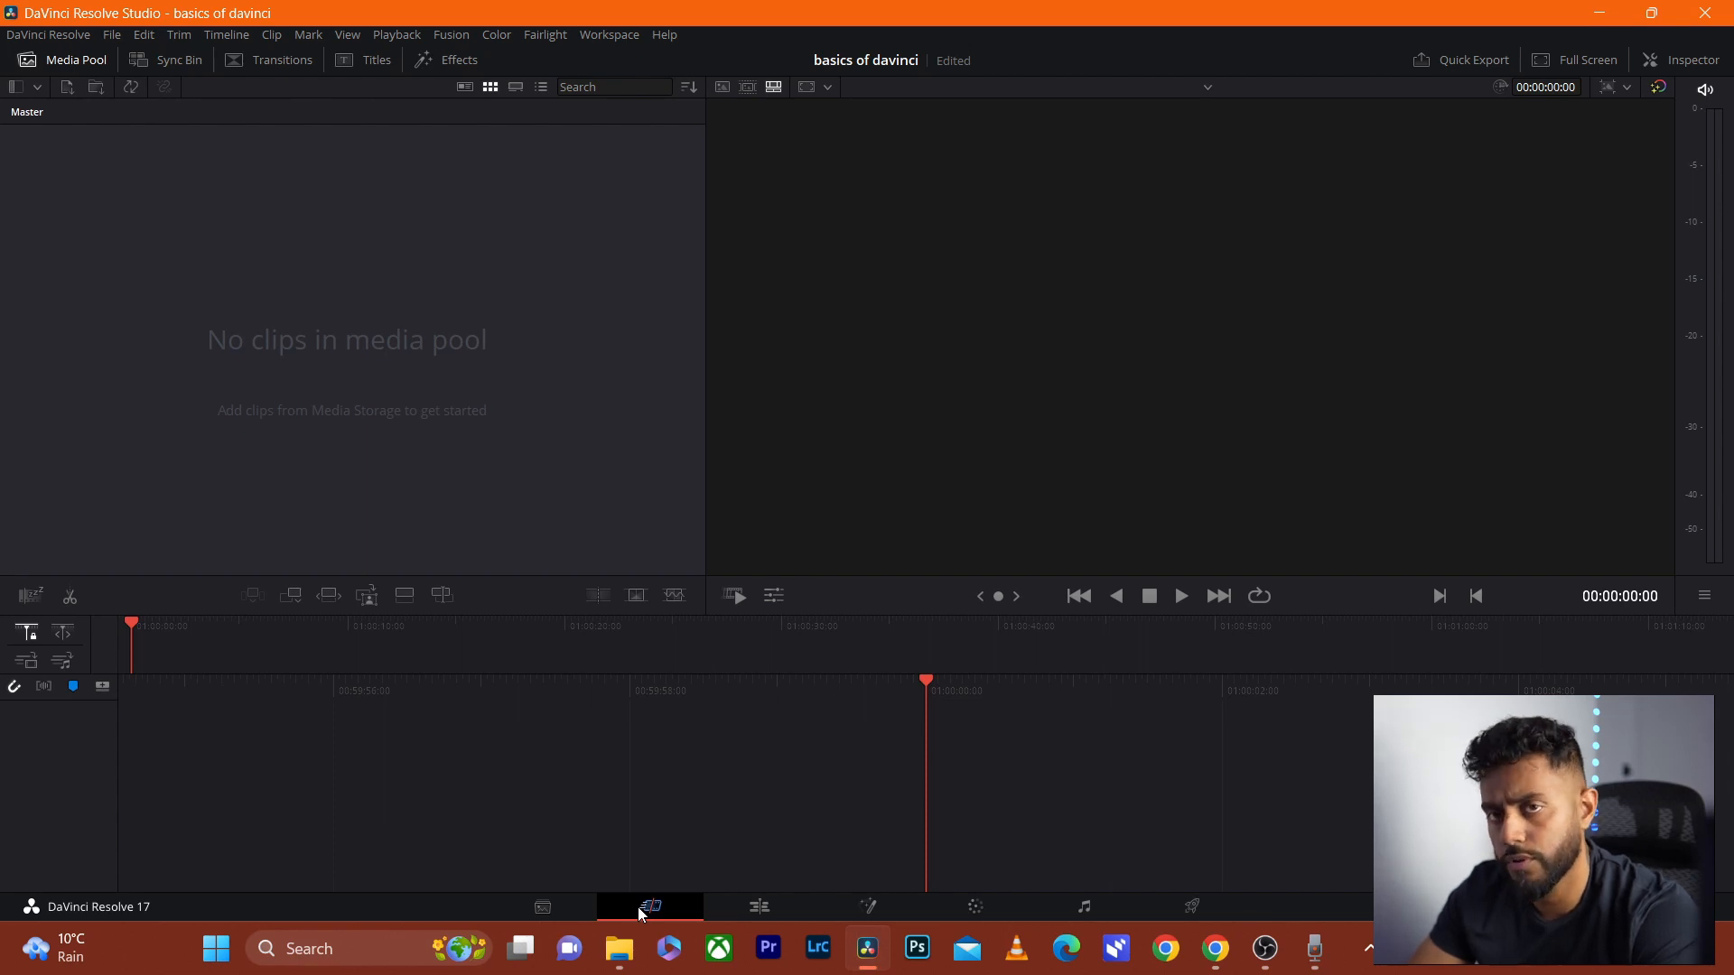
click(757, 910)
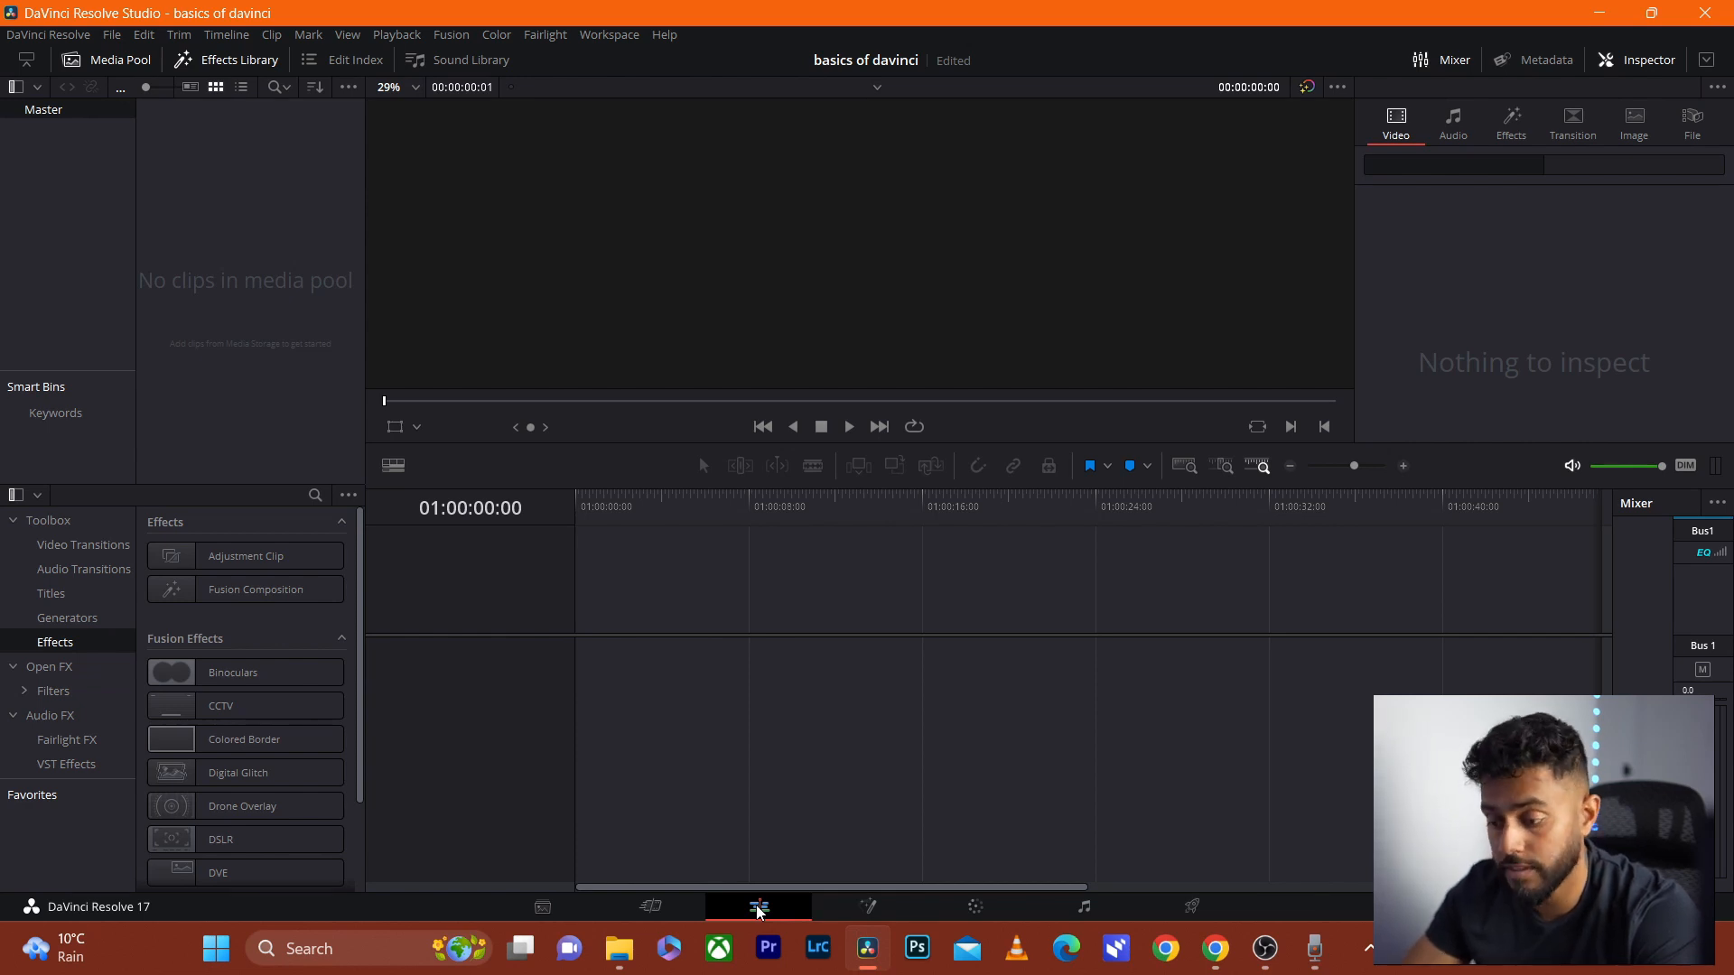
click(862, 908)
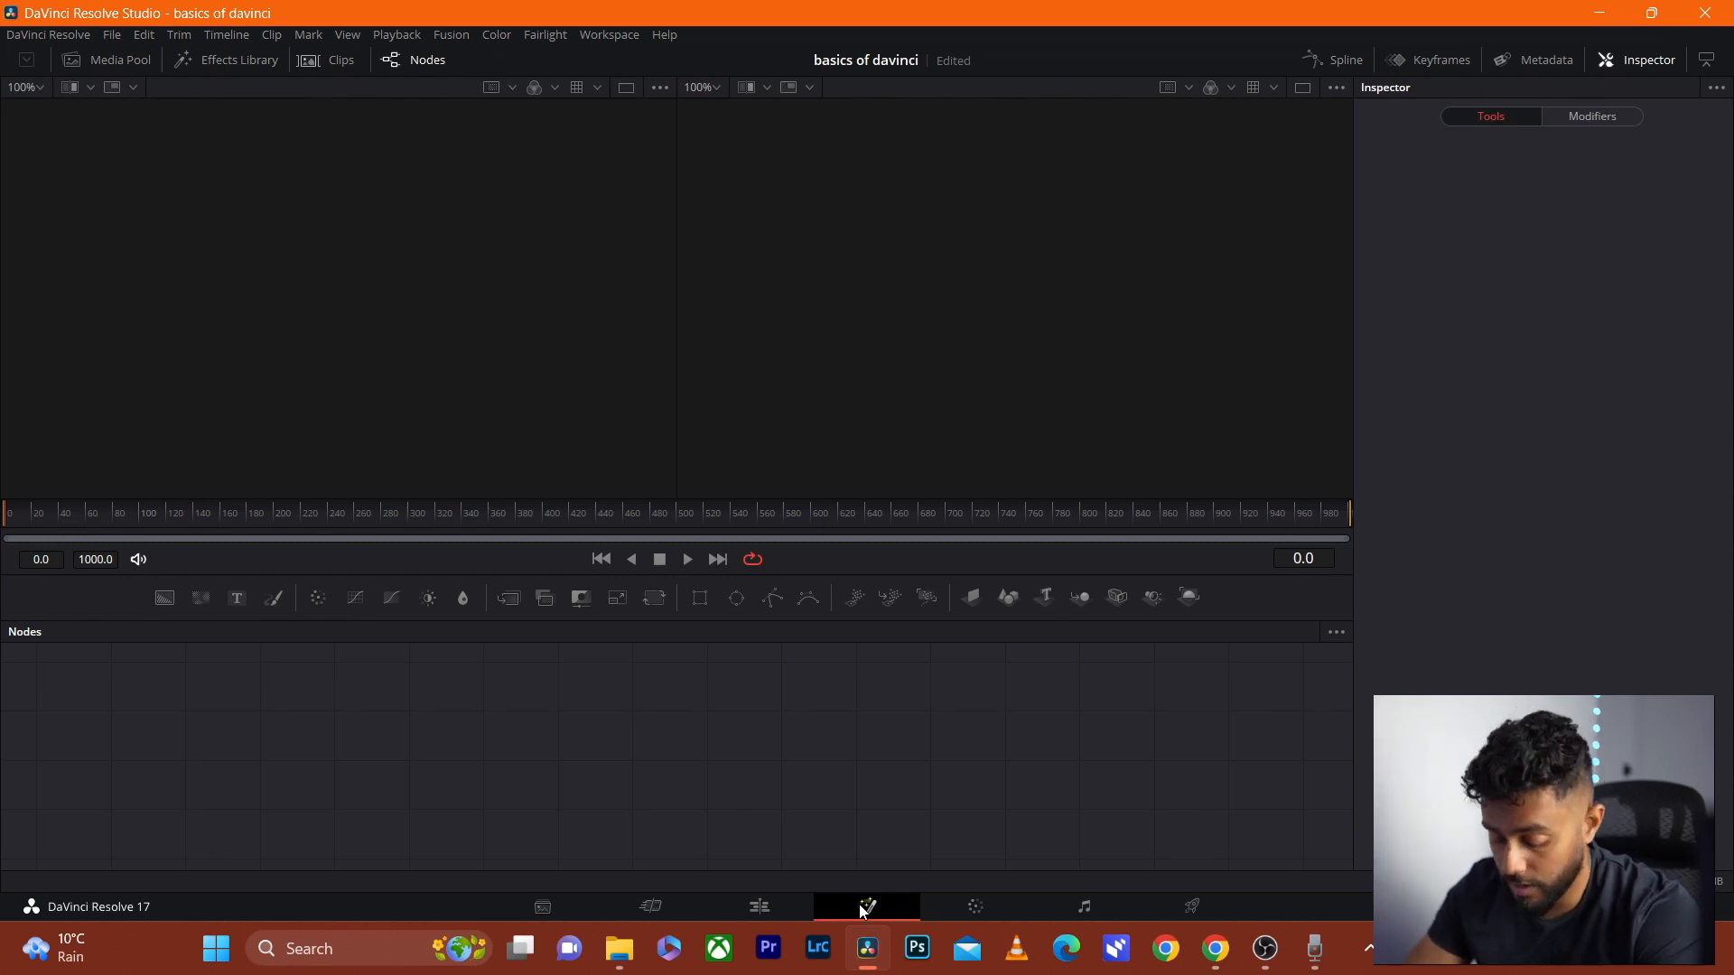
click(978, 907)
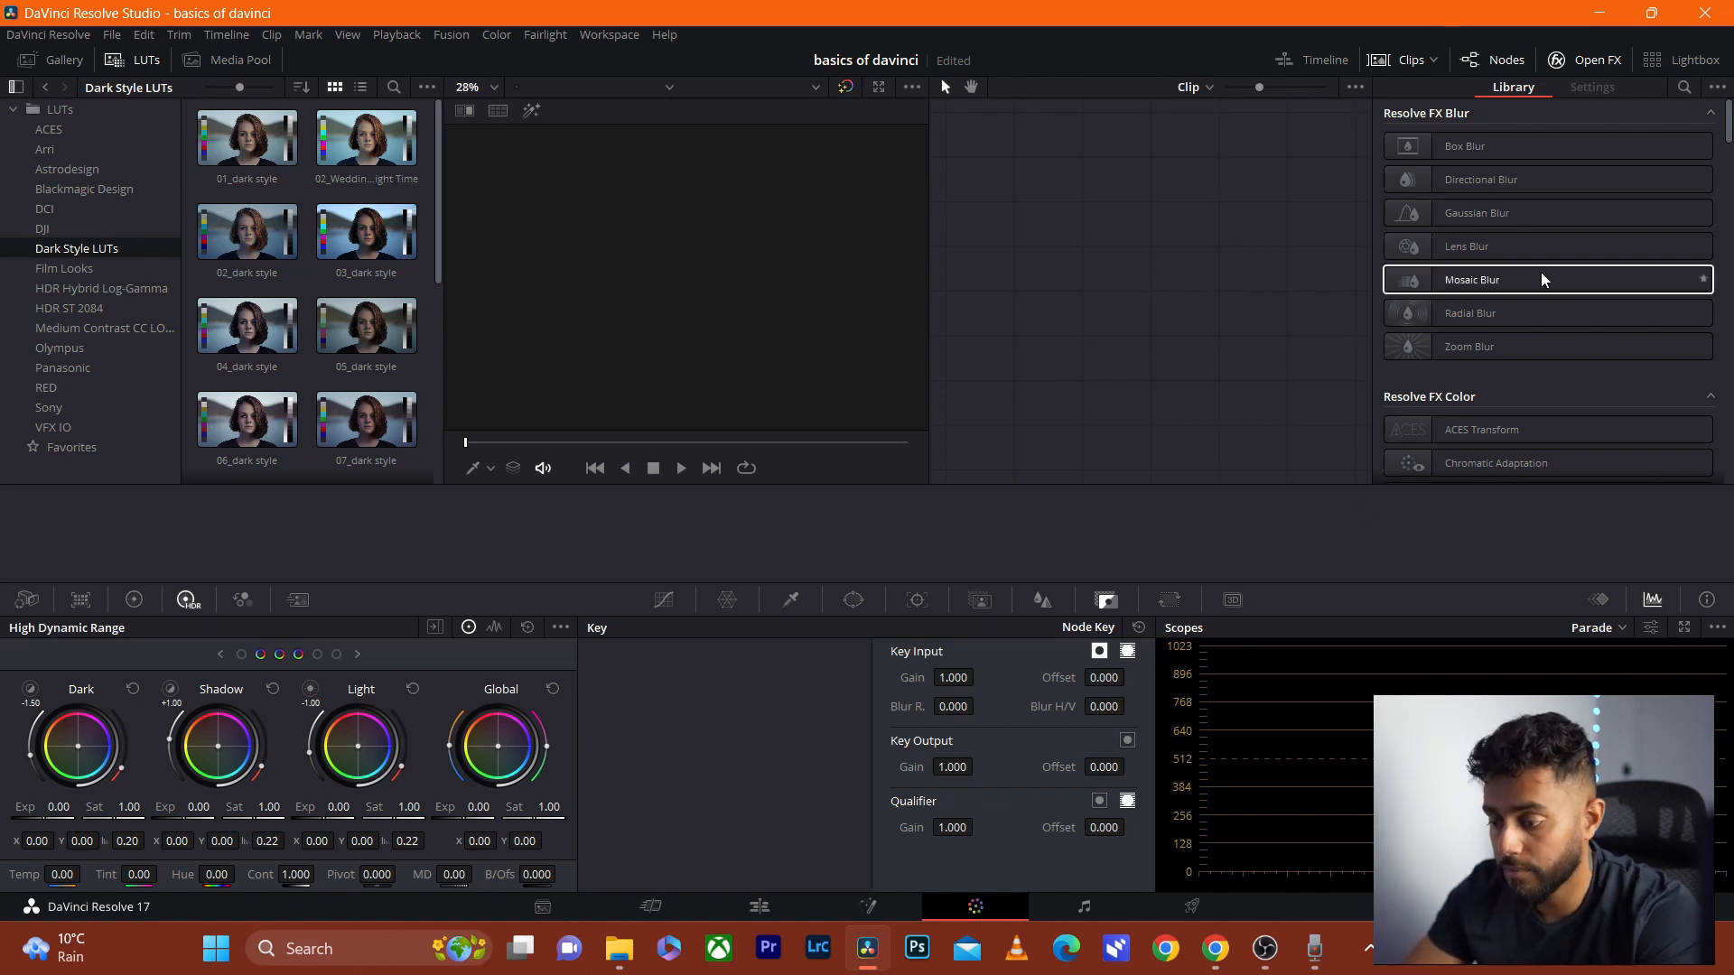
click(1092, 909)
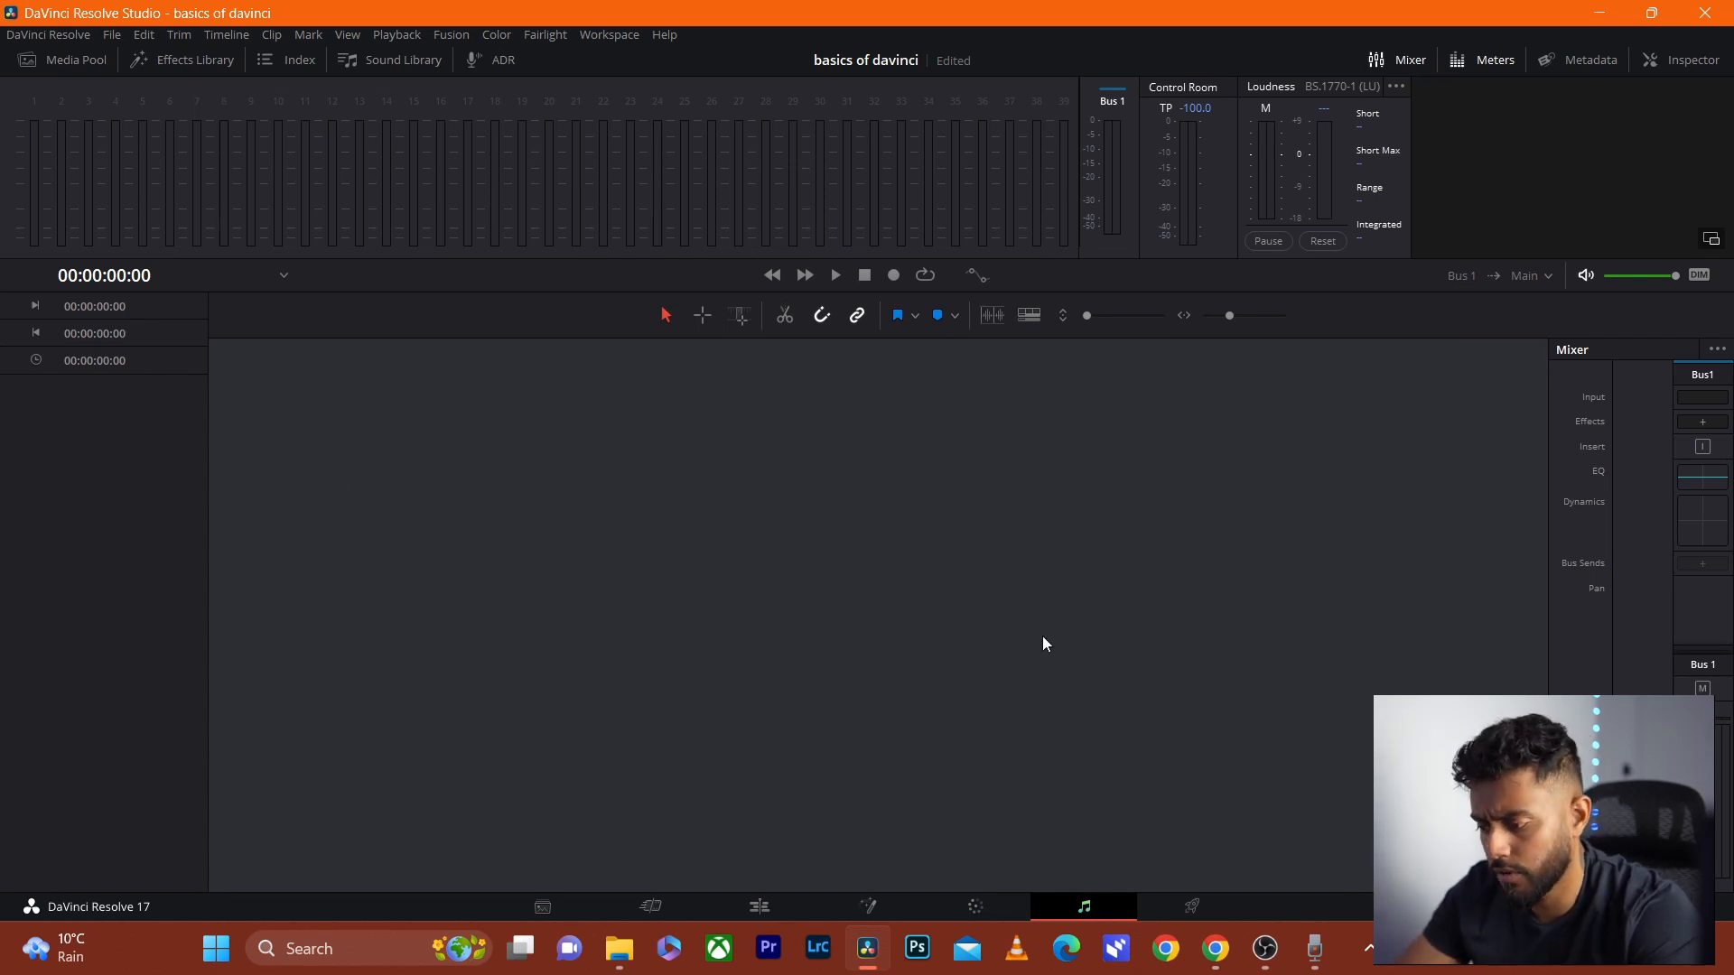
click(1170, 899)
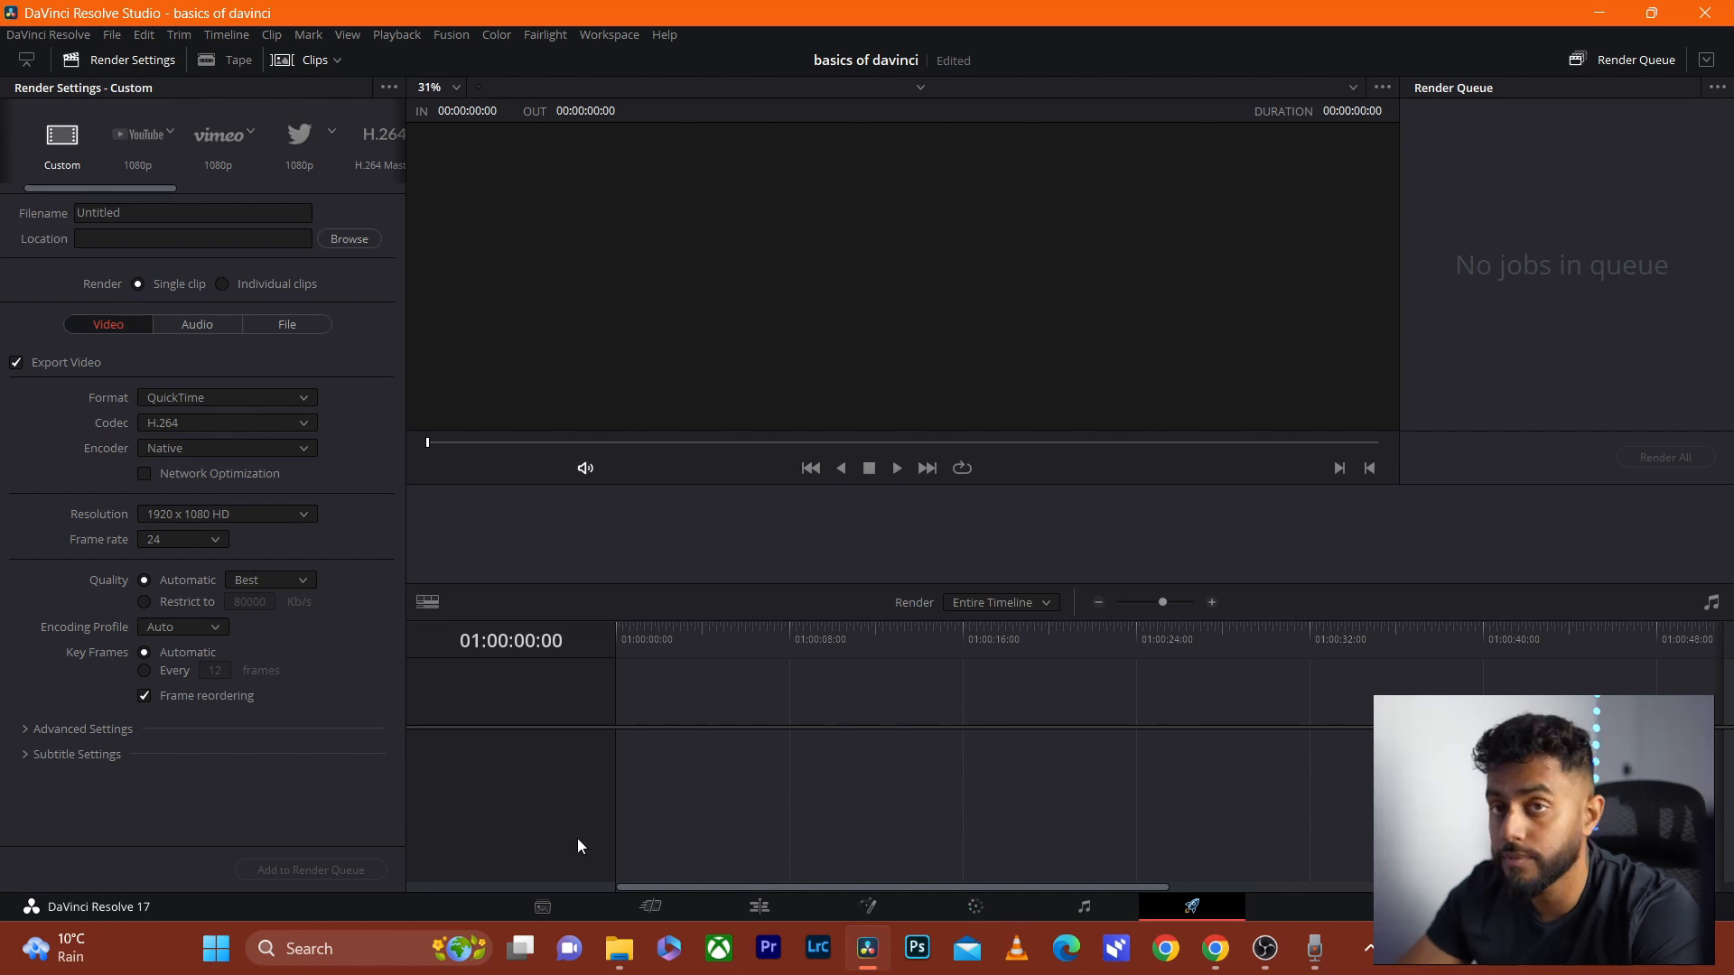
Go to the Edit page and import video 27 from the cuts folder in File Explorer into the media pool
click(760, 908)
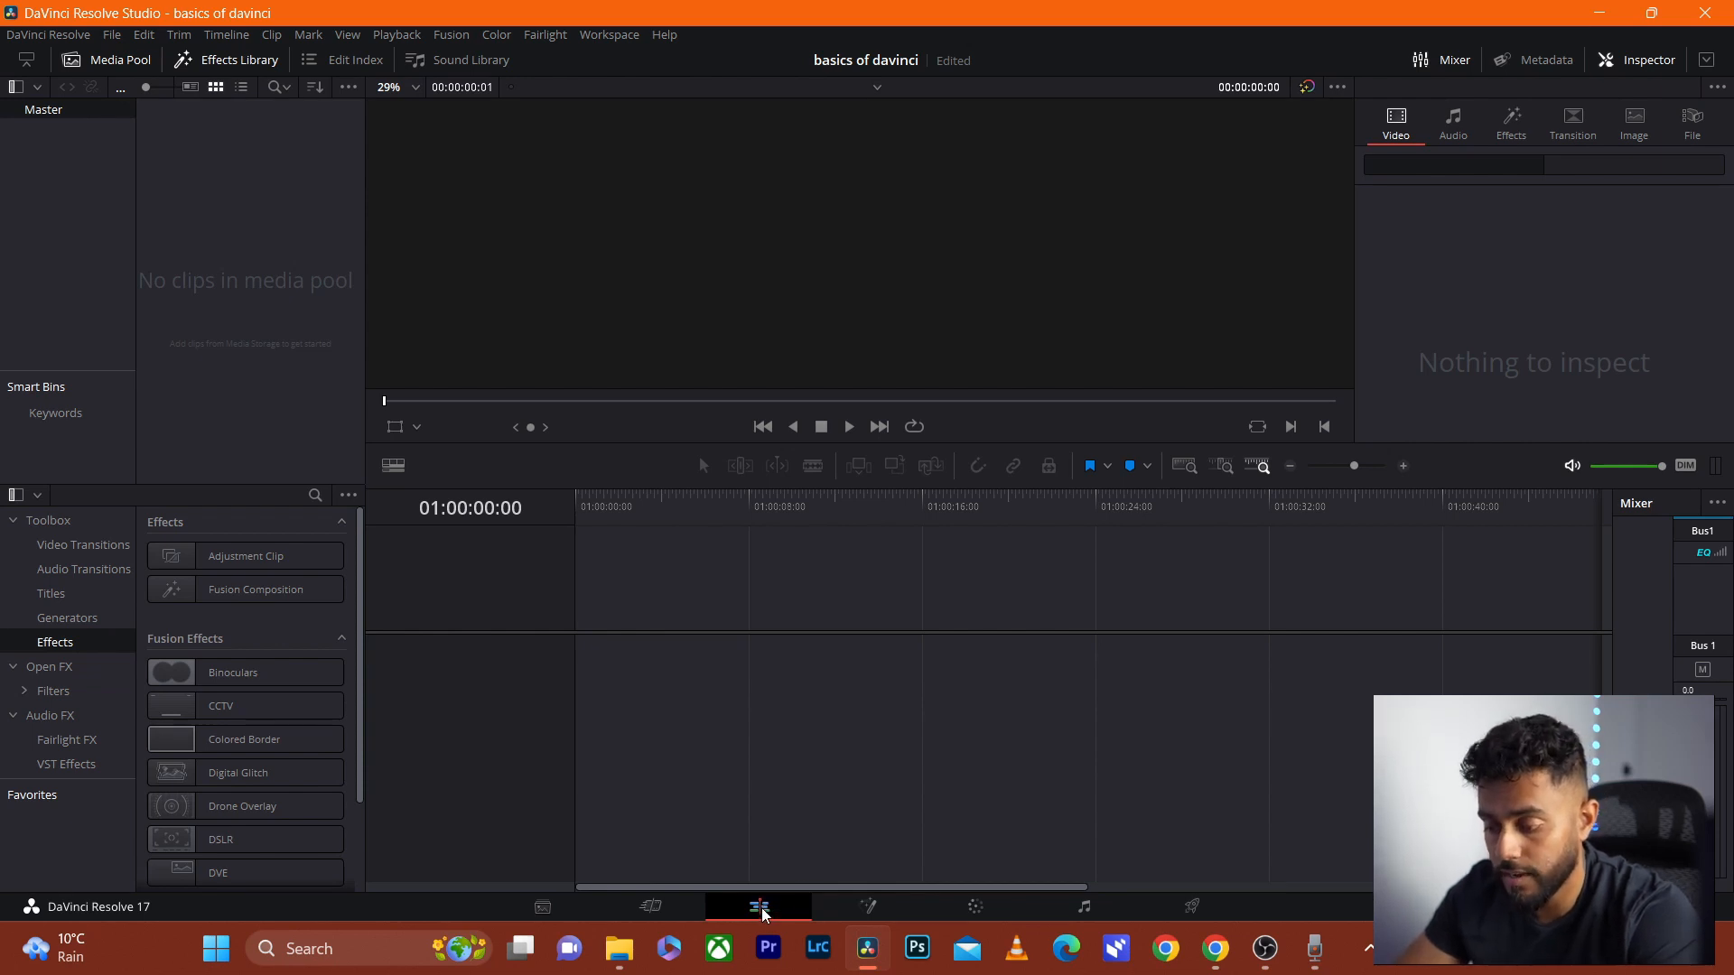
click(857, 950)
click(618, 948)
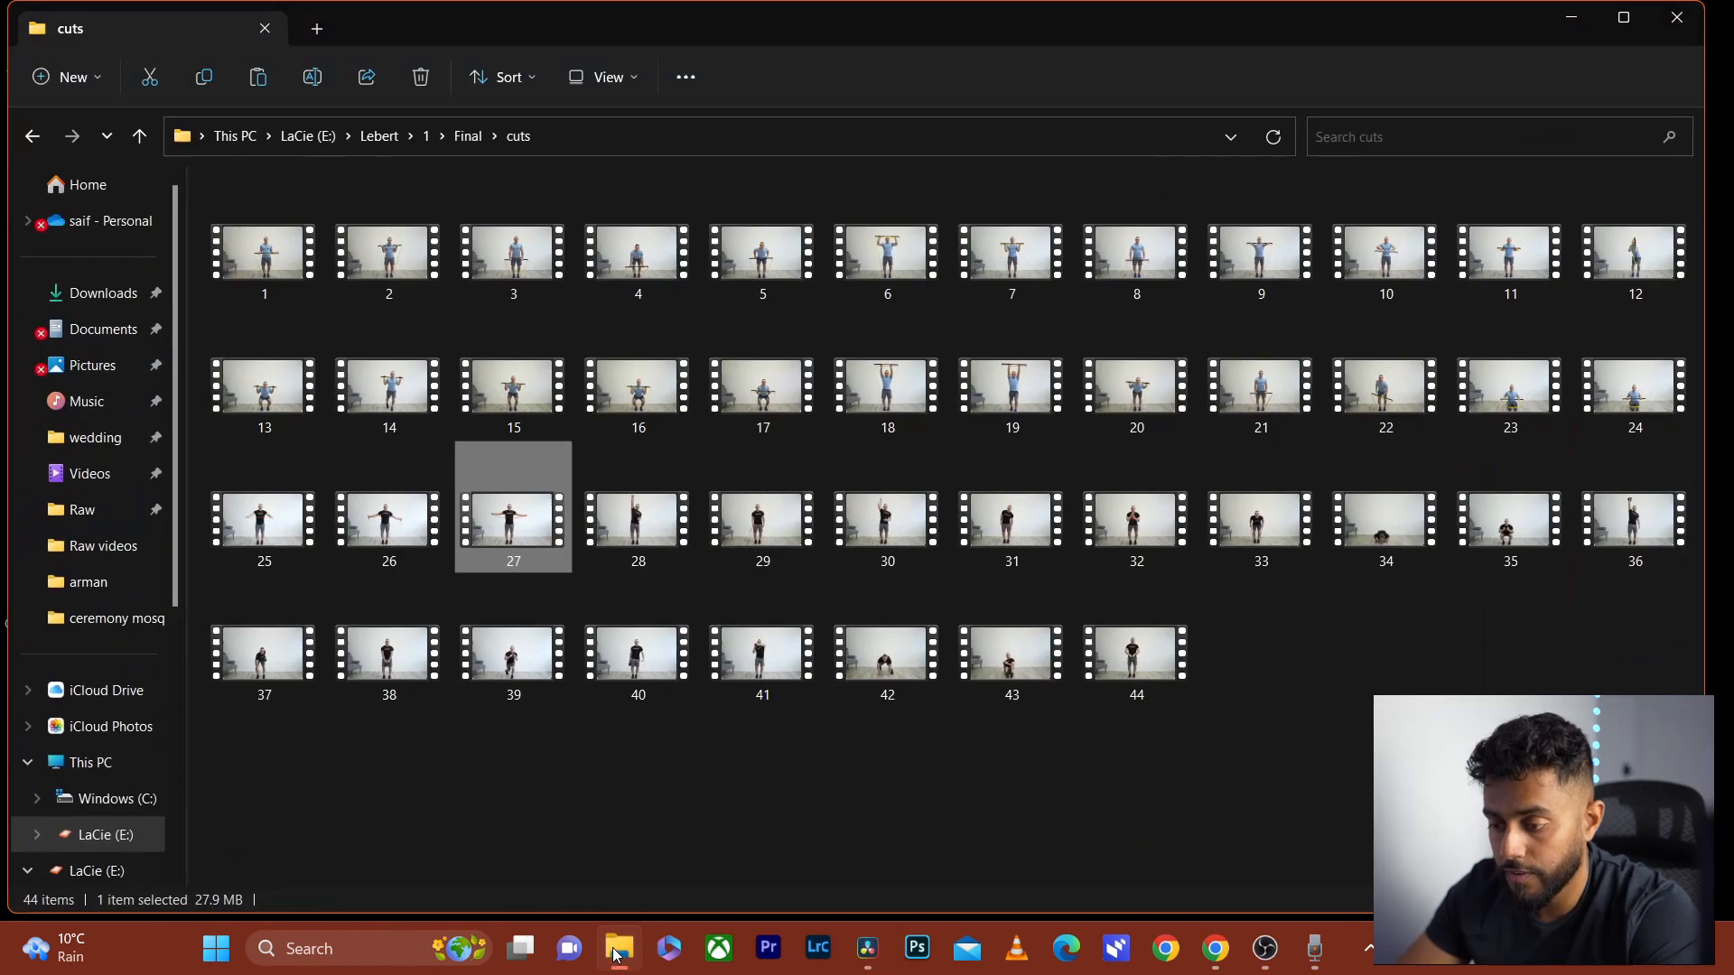
drag(529, 538, 251, 252)
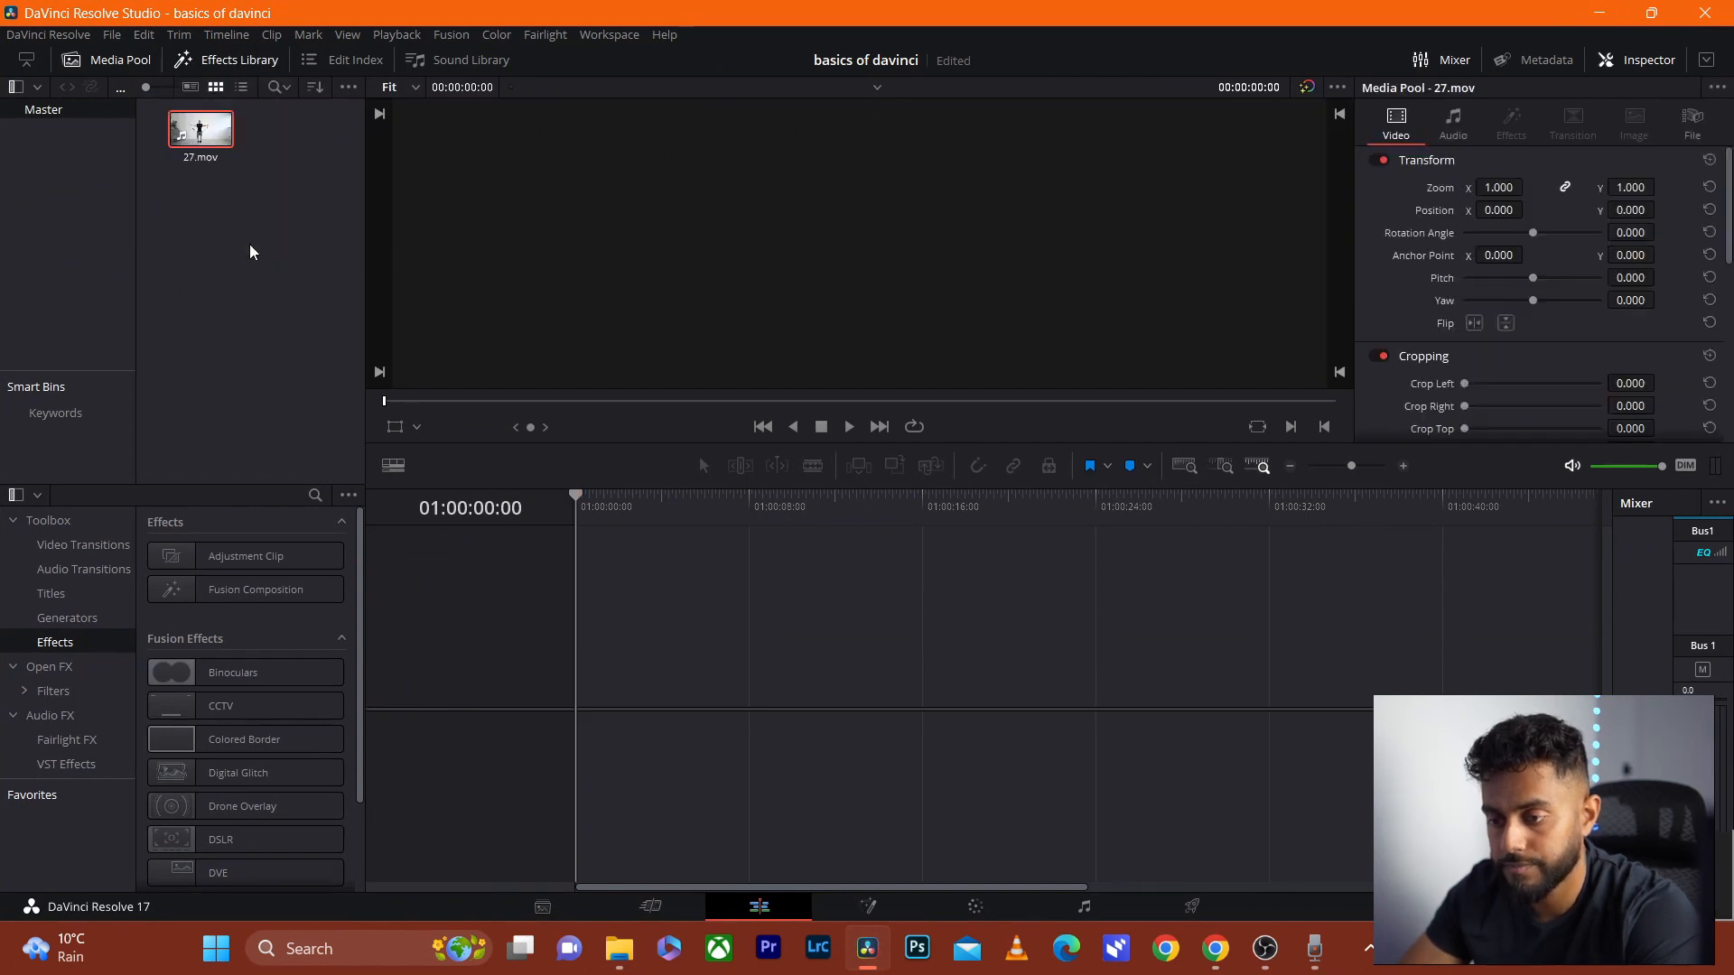
Mark an in and out range of about 9 seconds in 27.mov and place it at the start of a new timeline
double_click(201, 130)
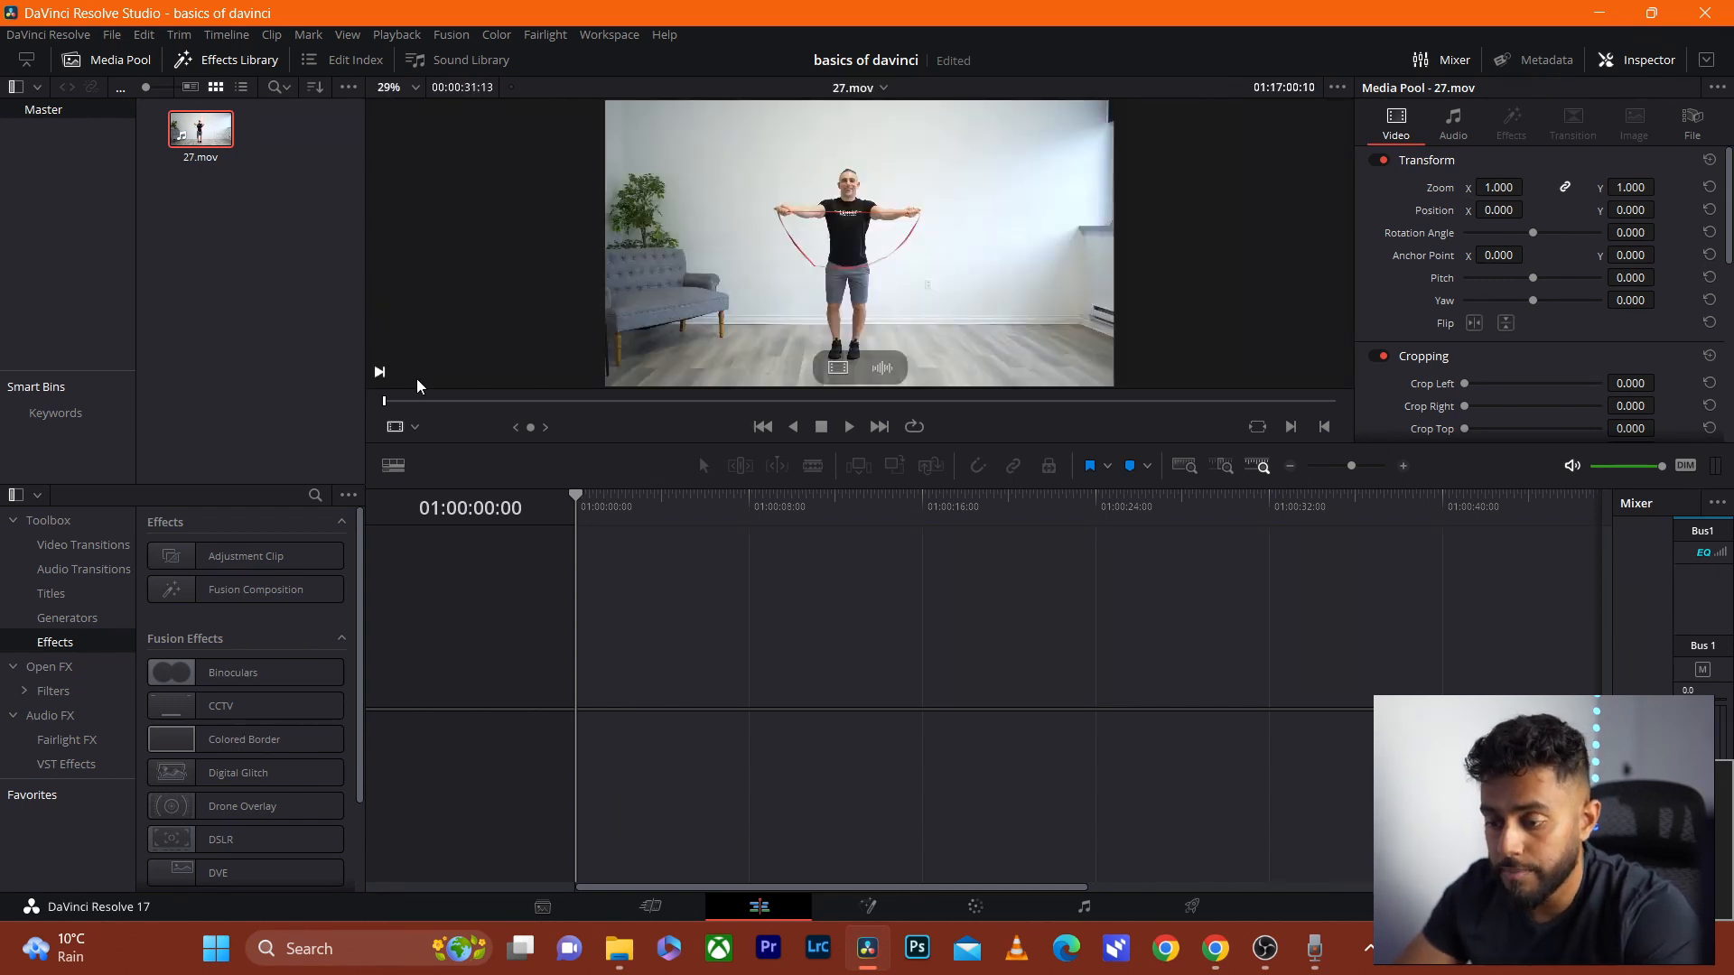
click(593, 400)
drag(630, 428, 776, 414)
key(i)
key(o)
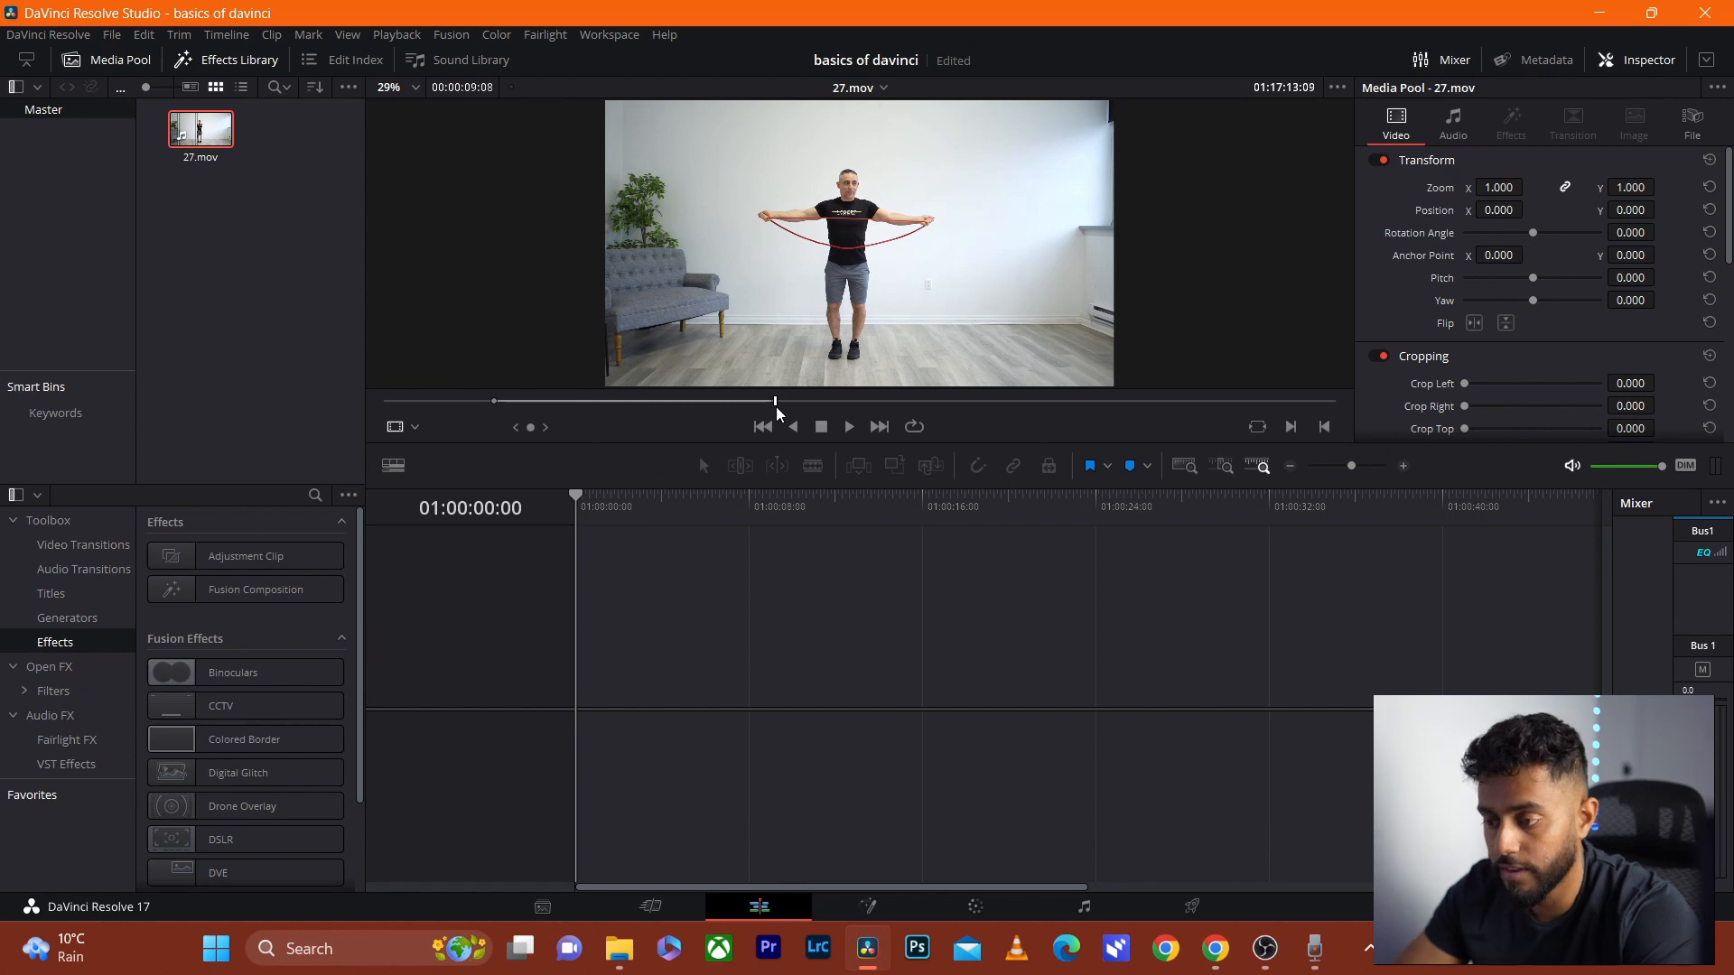
mouse_move(796, 368)
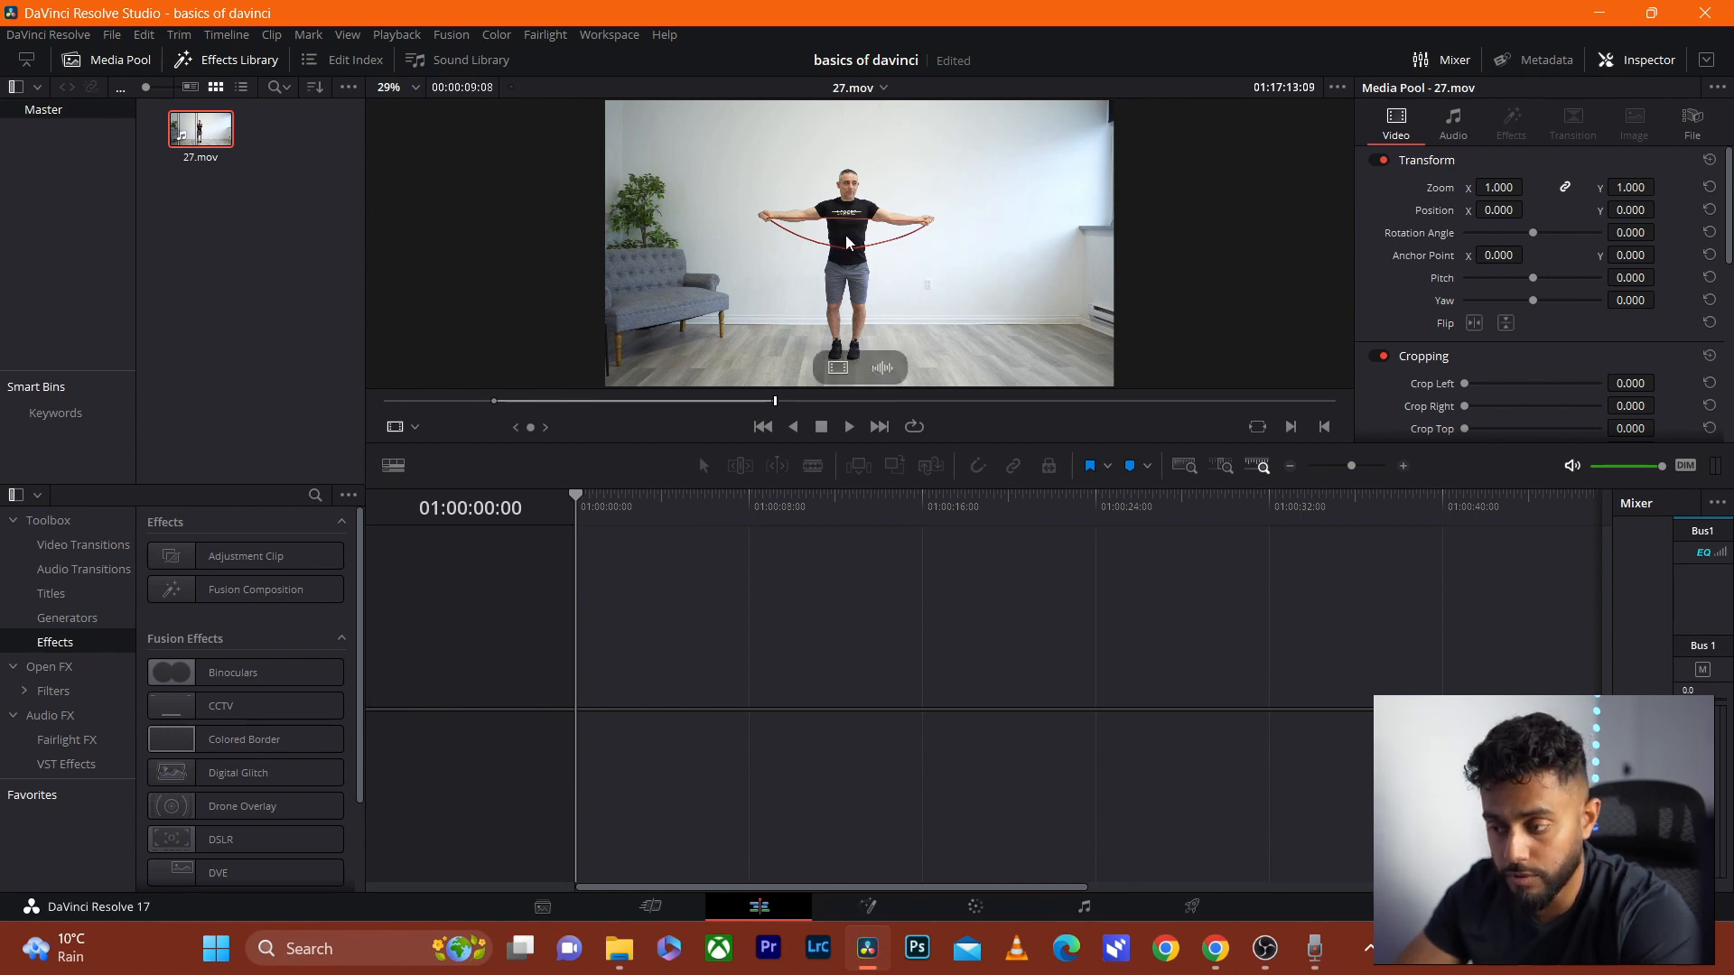
drag(848, 242, 626, 664)
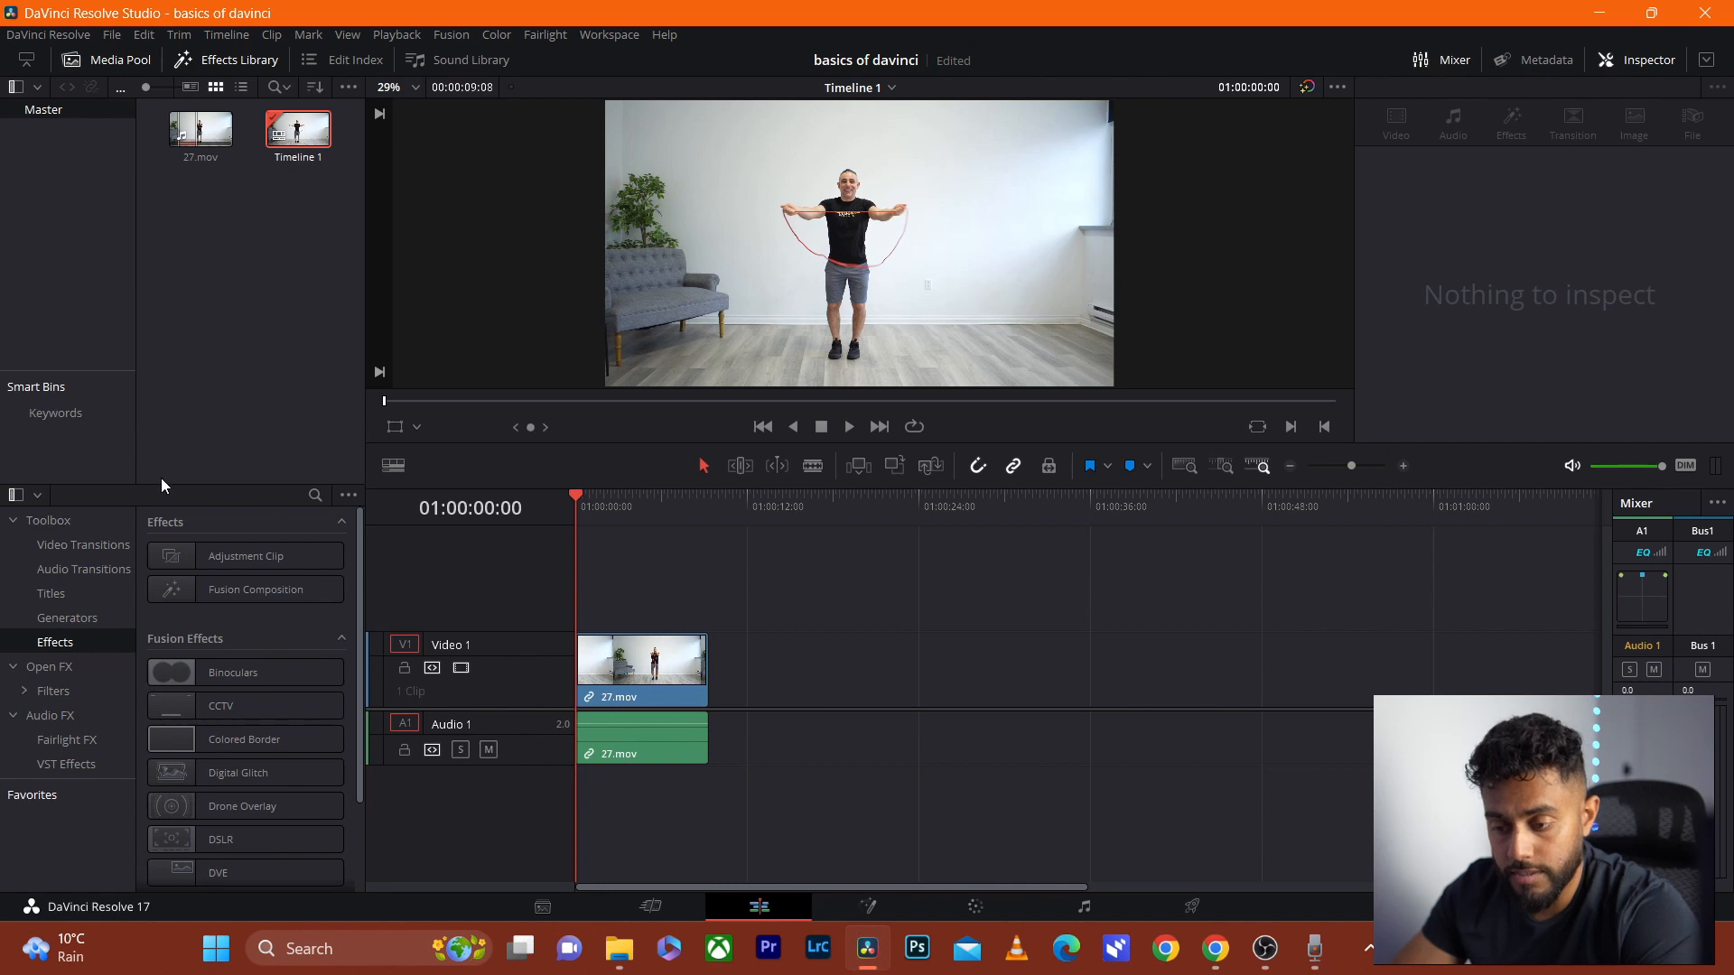
Add a basic Text title at the timeline's start, on a new video track above the 27.mov clip, and select it
click(217, 555)
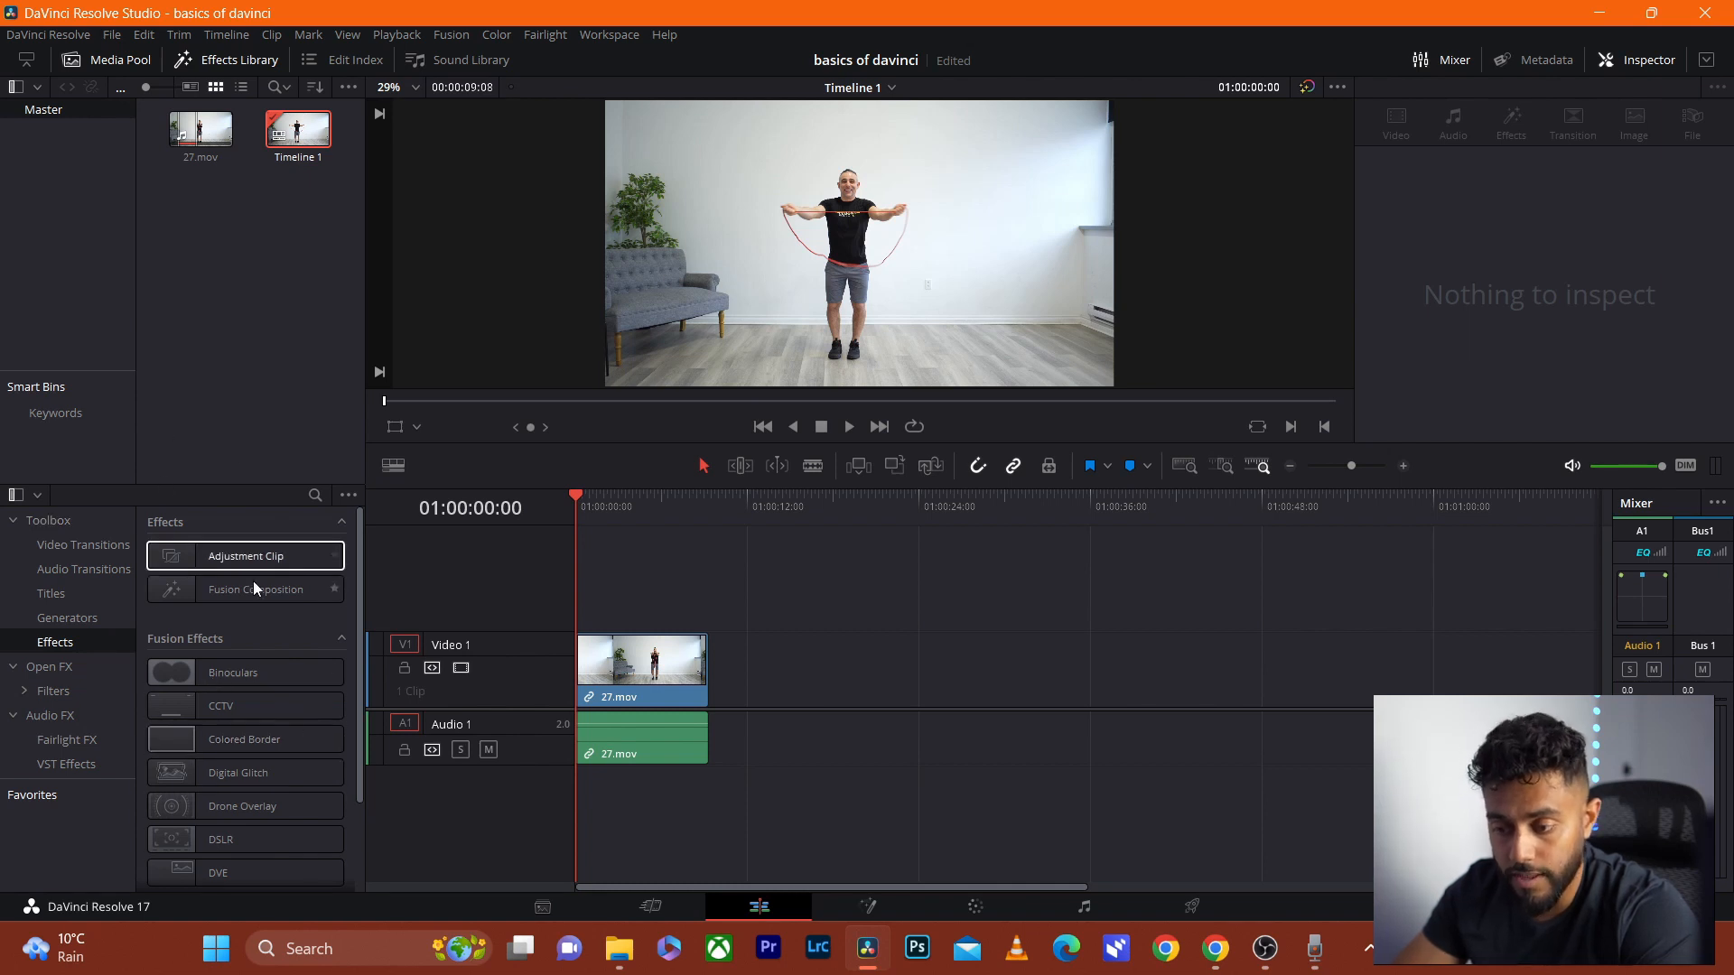
click(51, 593)
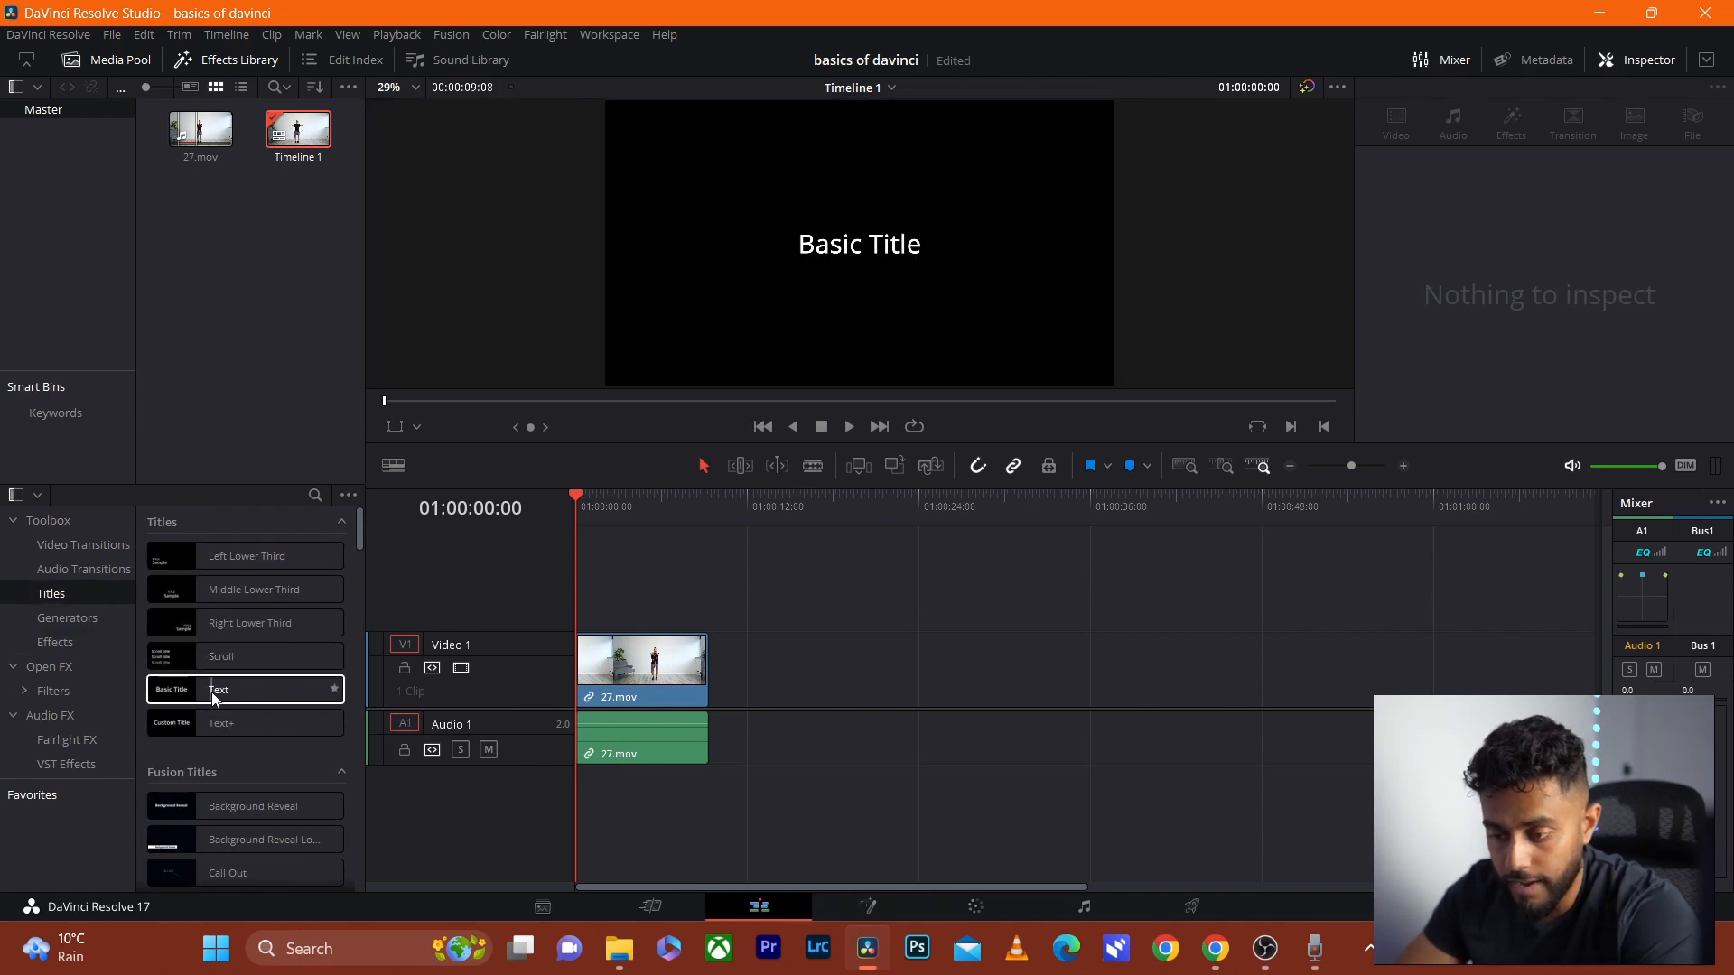
drag(213, 692, 603, 594)
click(603, 594)
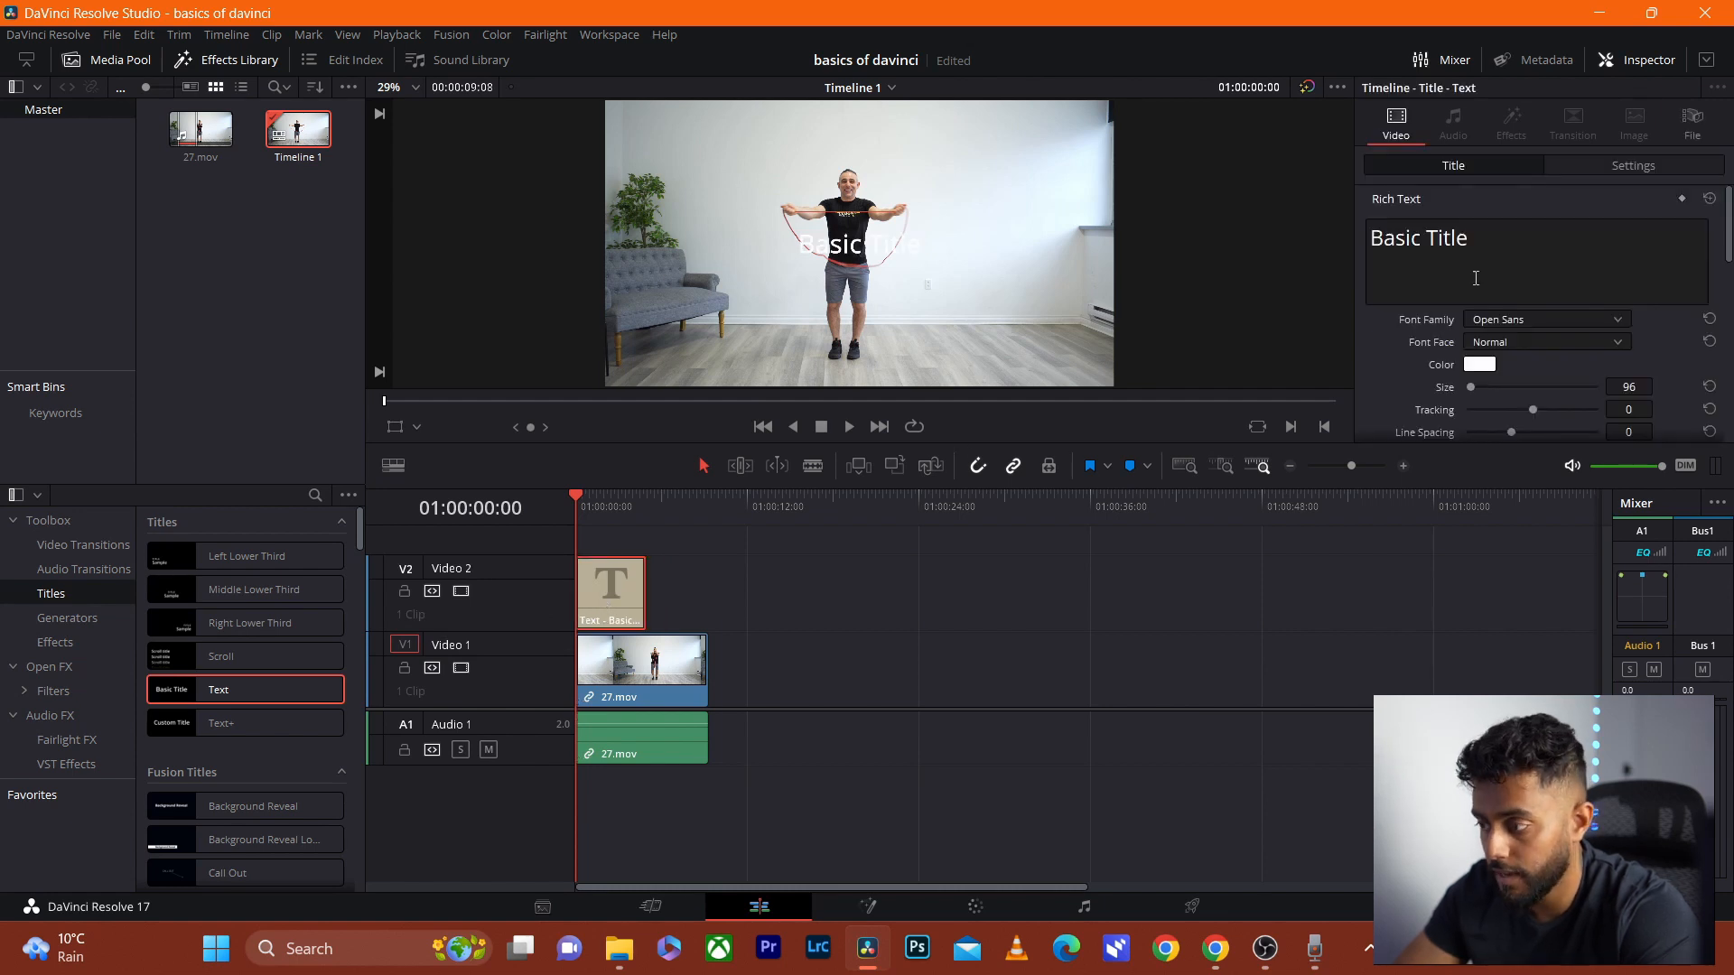
Replace the title's text with "basics of davinci"
click(1510, 245)
key(ctrl+a)
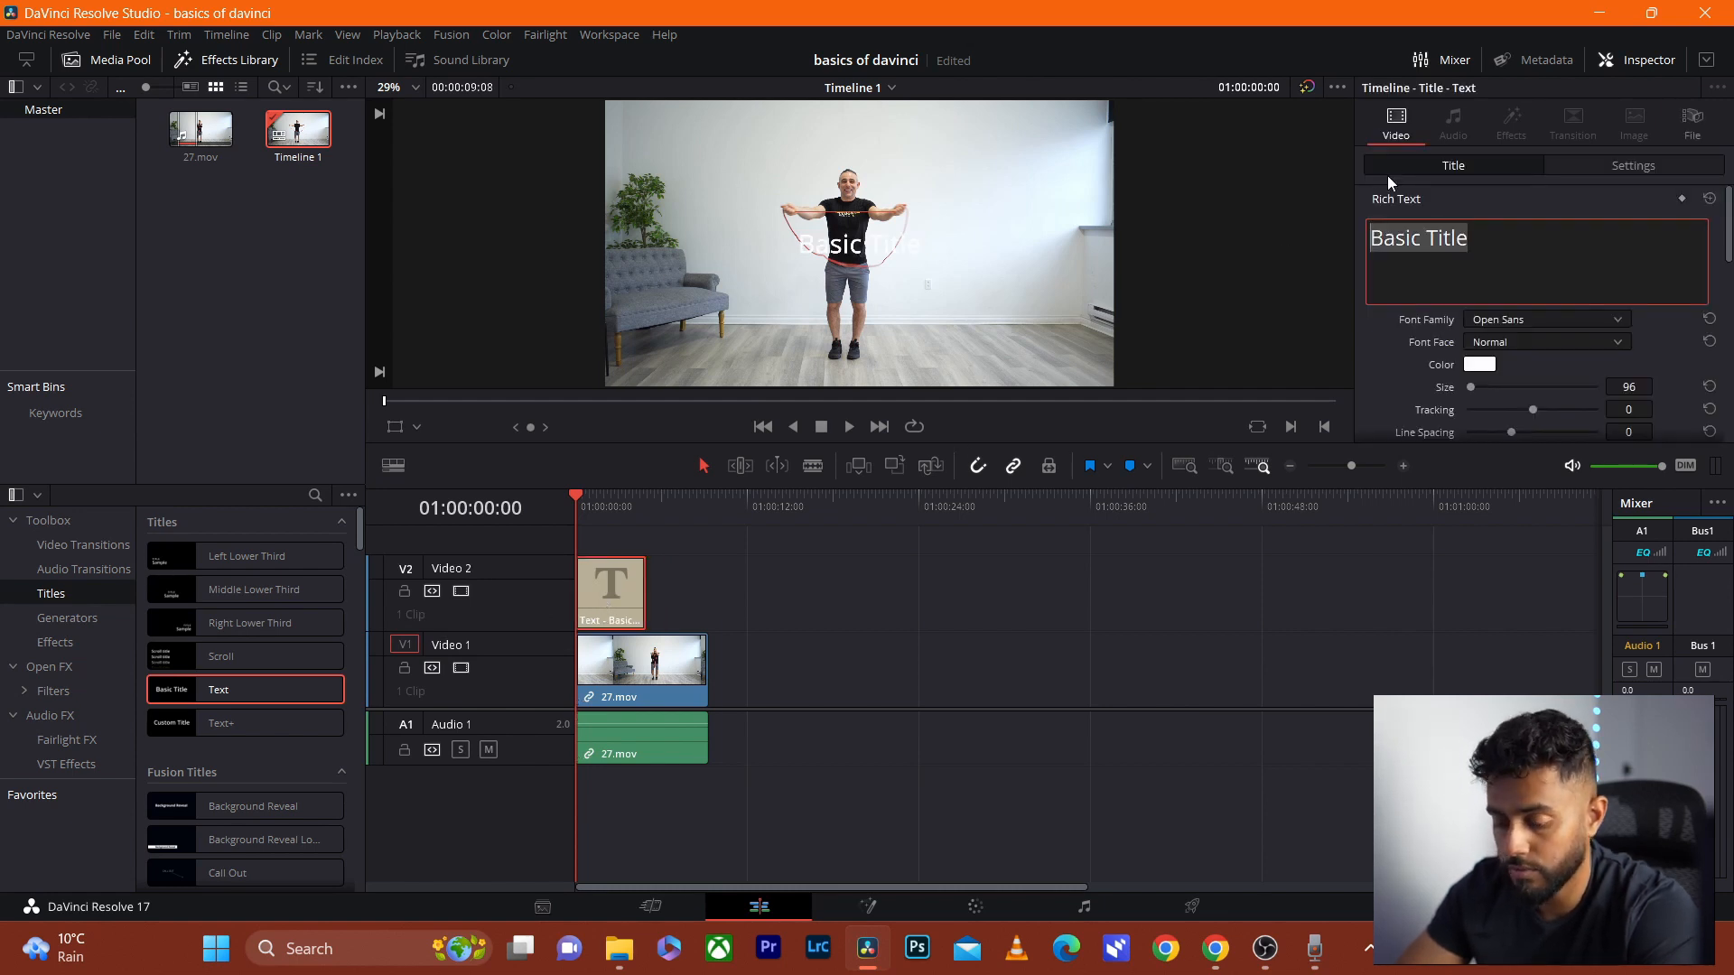
text(basics f)
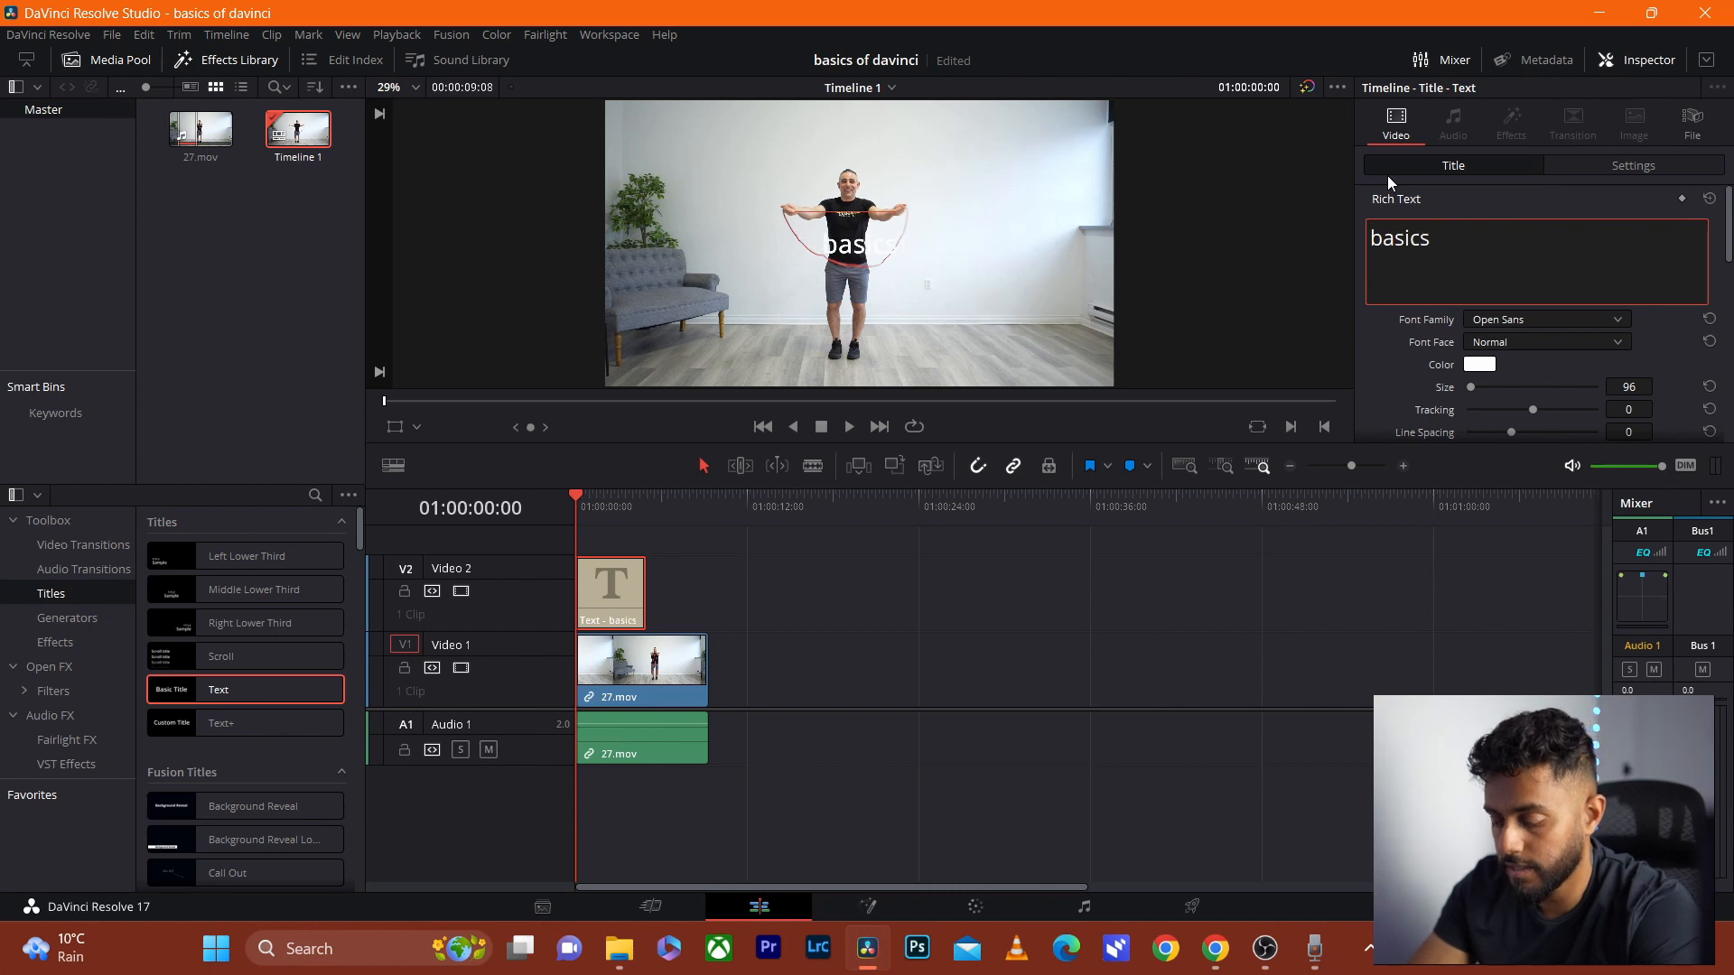
text(of davinci)
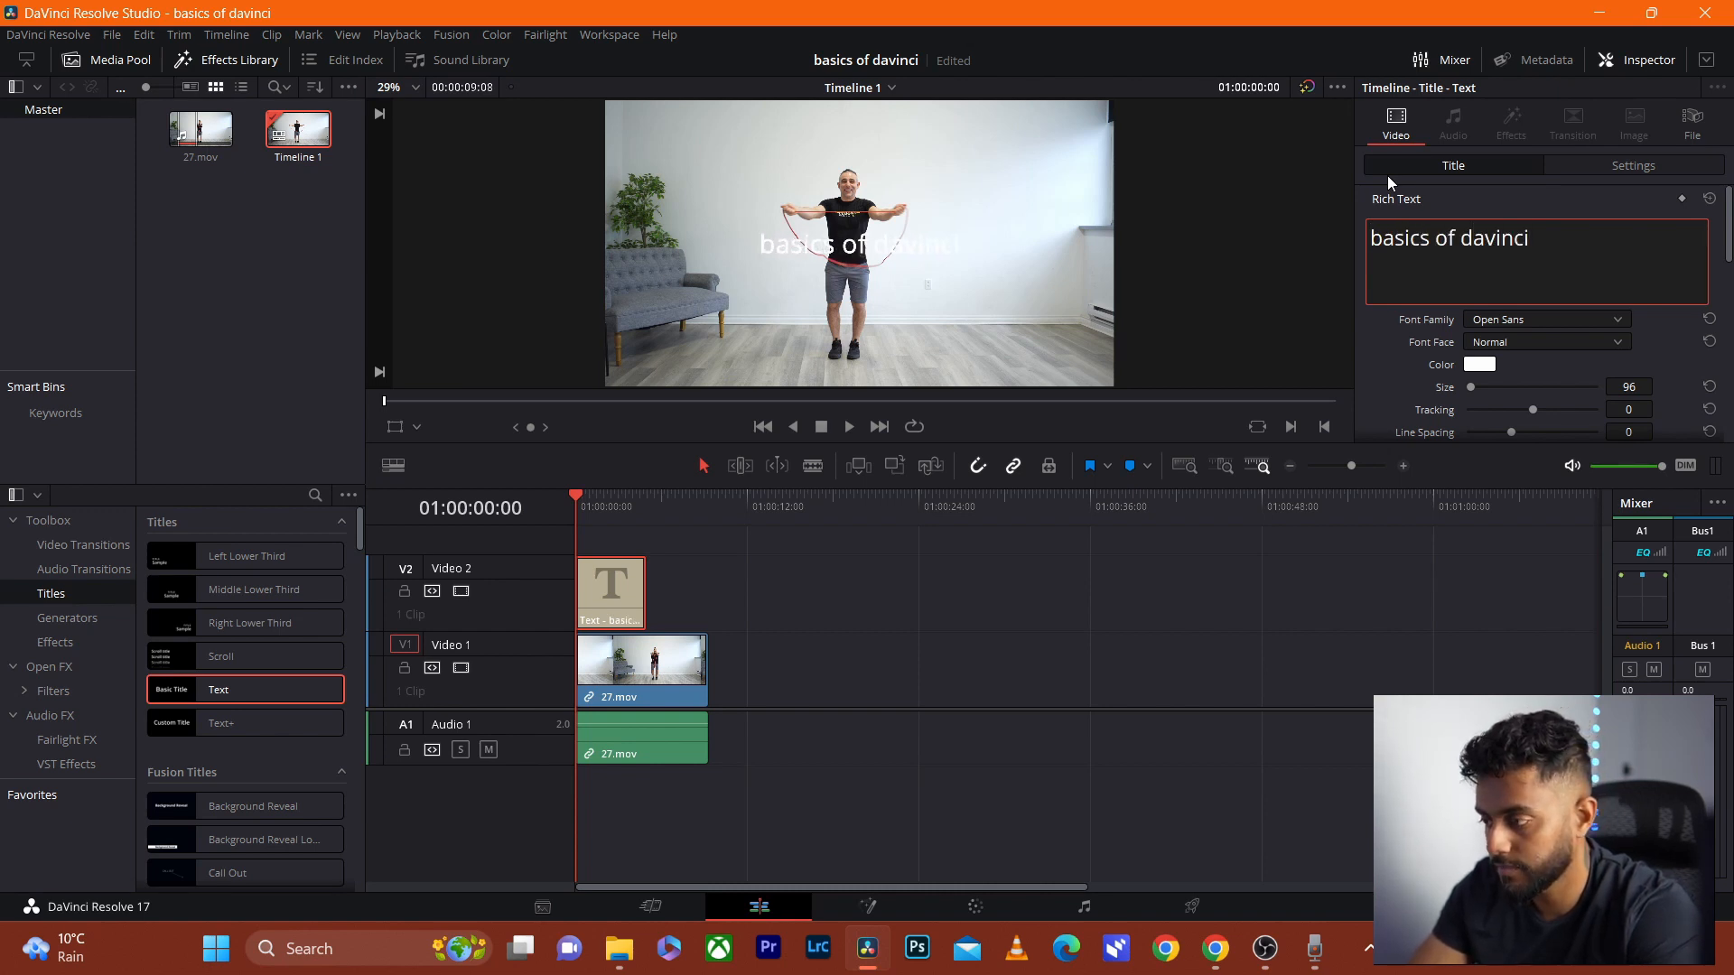
Colour the title text orange and move it up in the frame to just above the man's head
click(1479, 363)
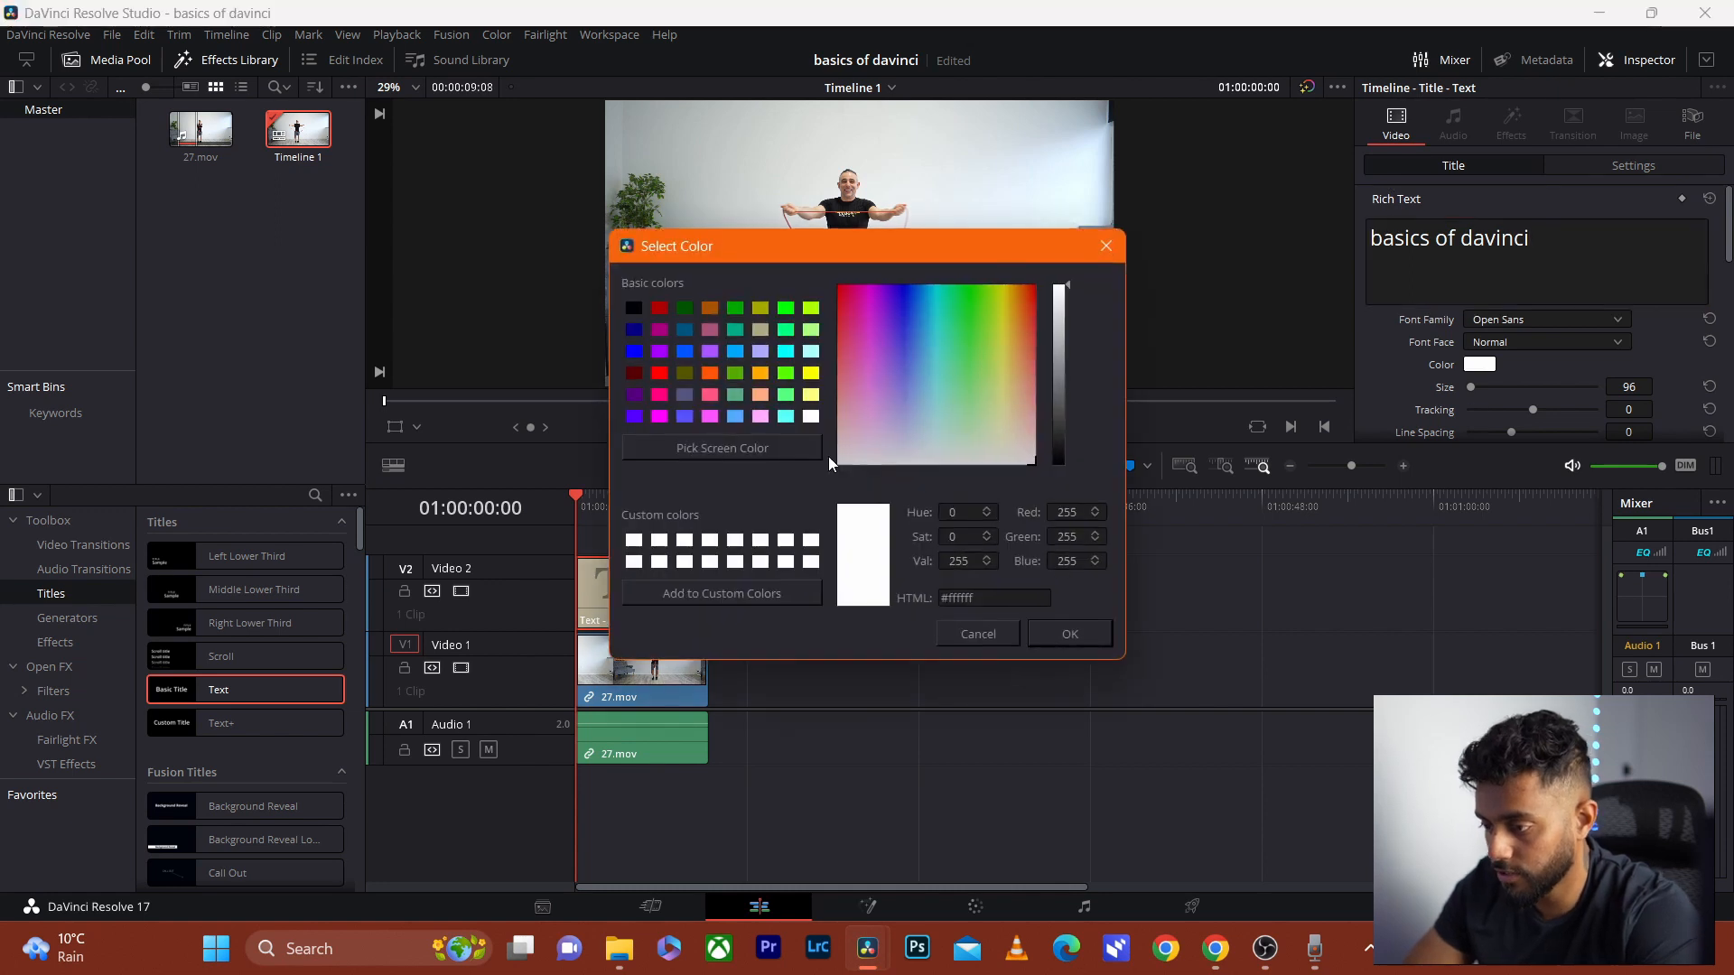
click(713, 373)
click(1047, 634)
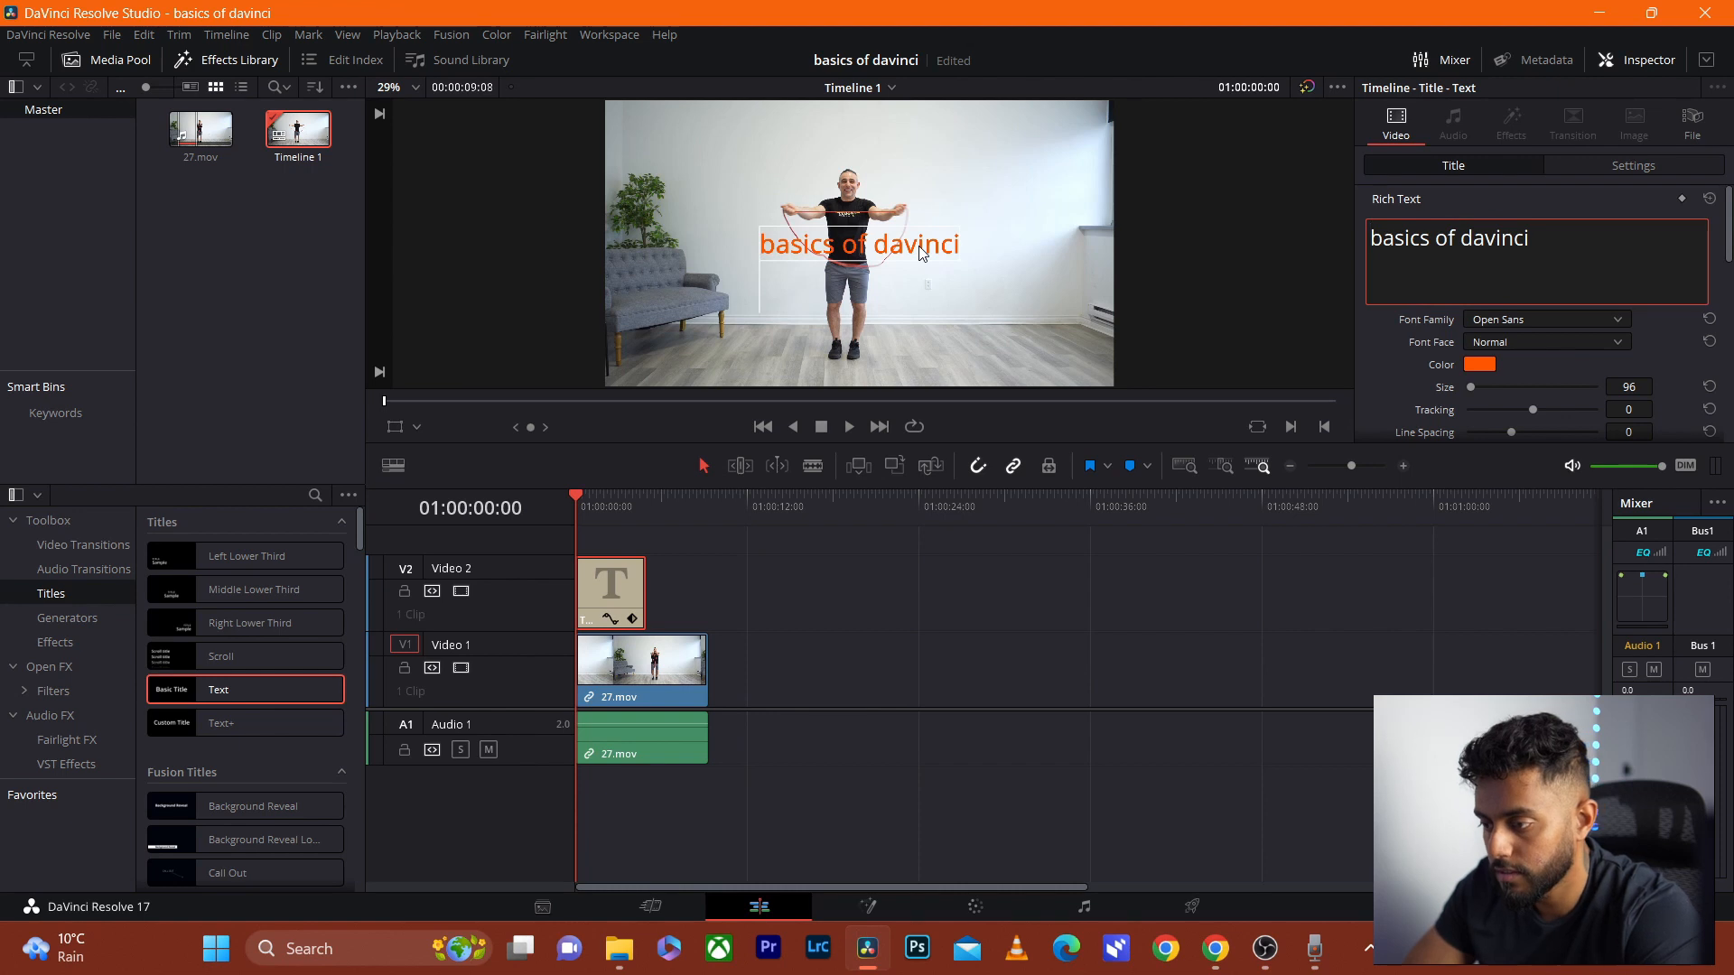
drag(920, 254, 967, 182)
click(966, 180)
drag(883, 242, 887, 165)
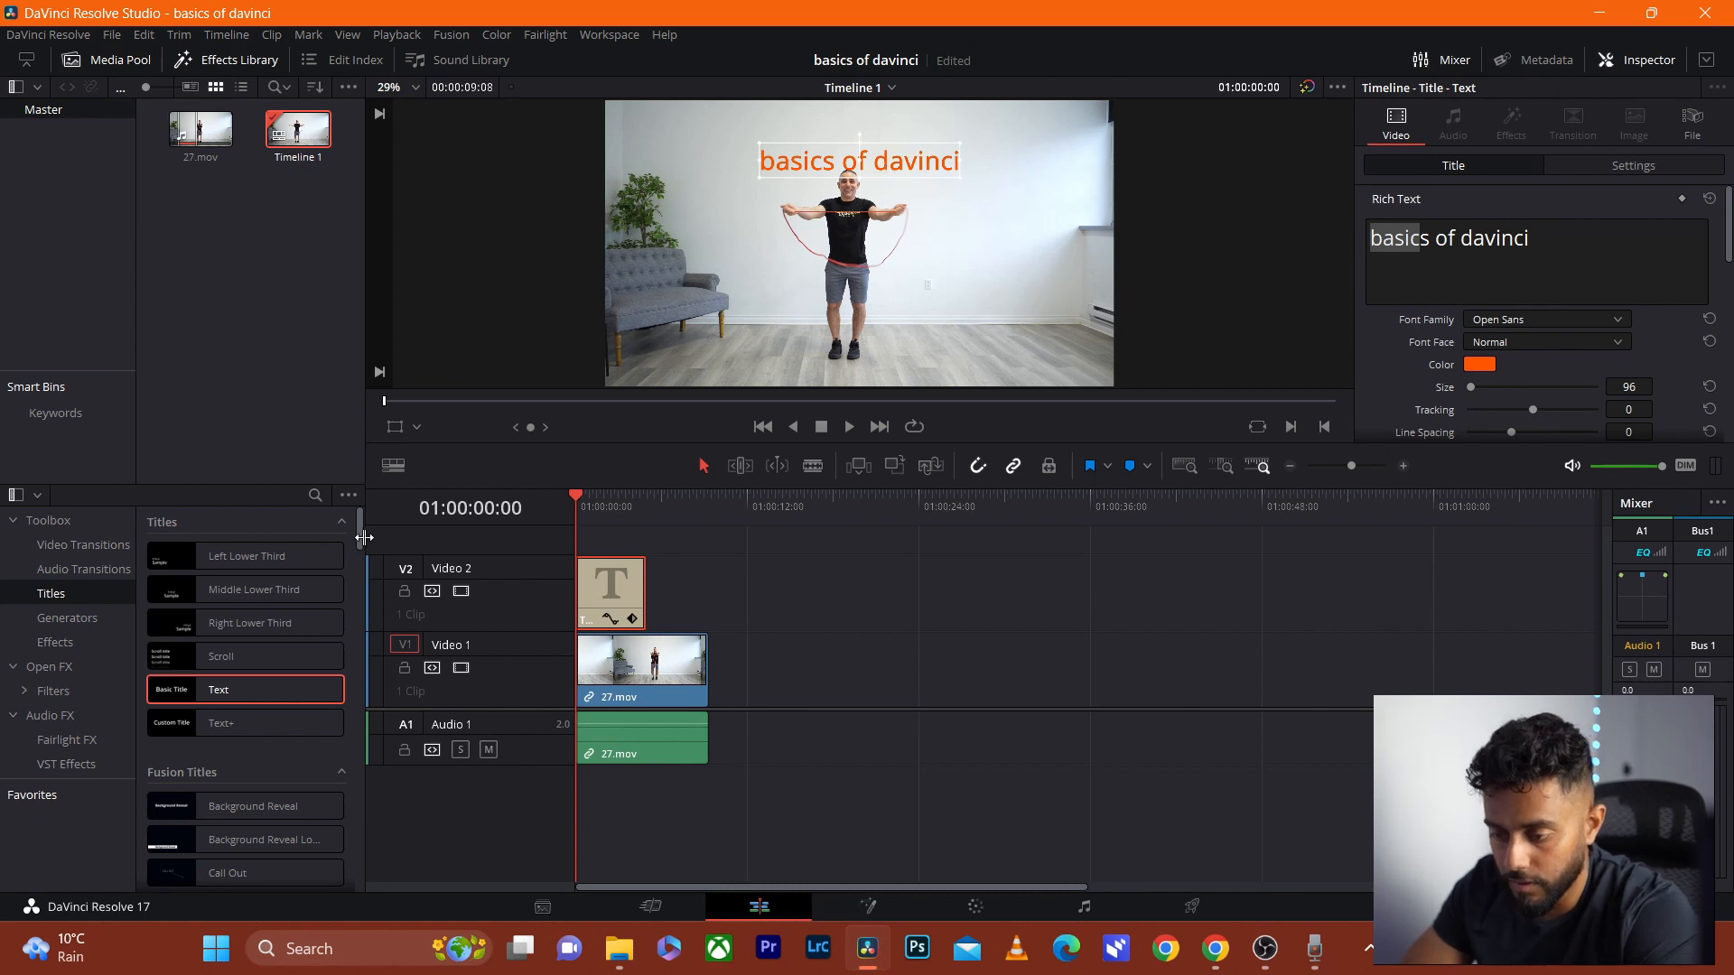
scroll(305, 784, down, 10)
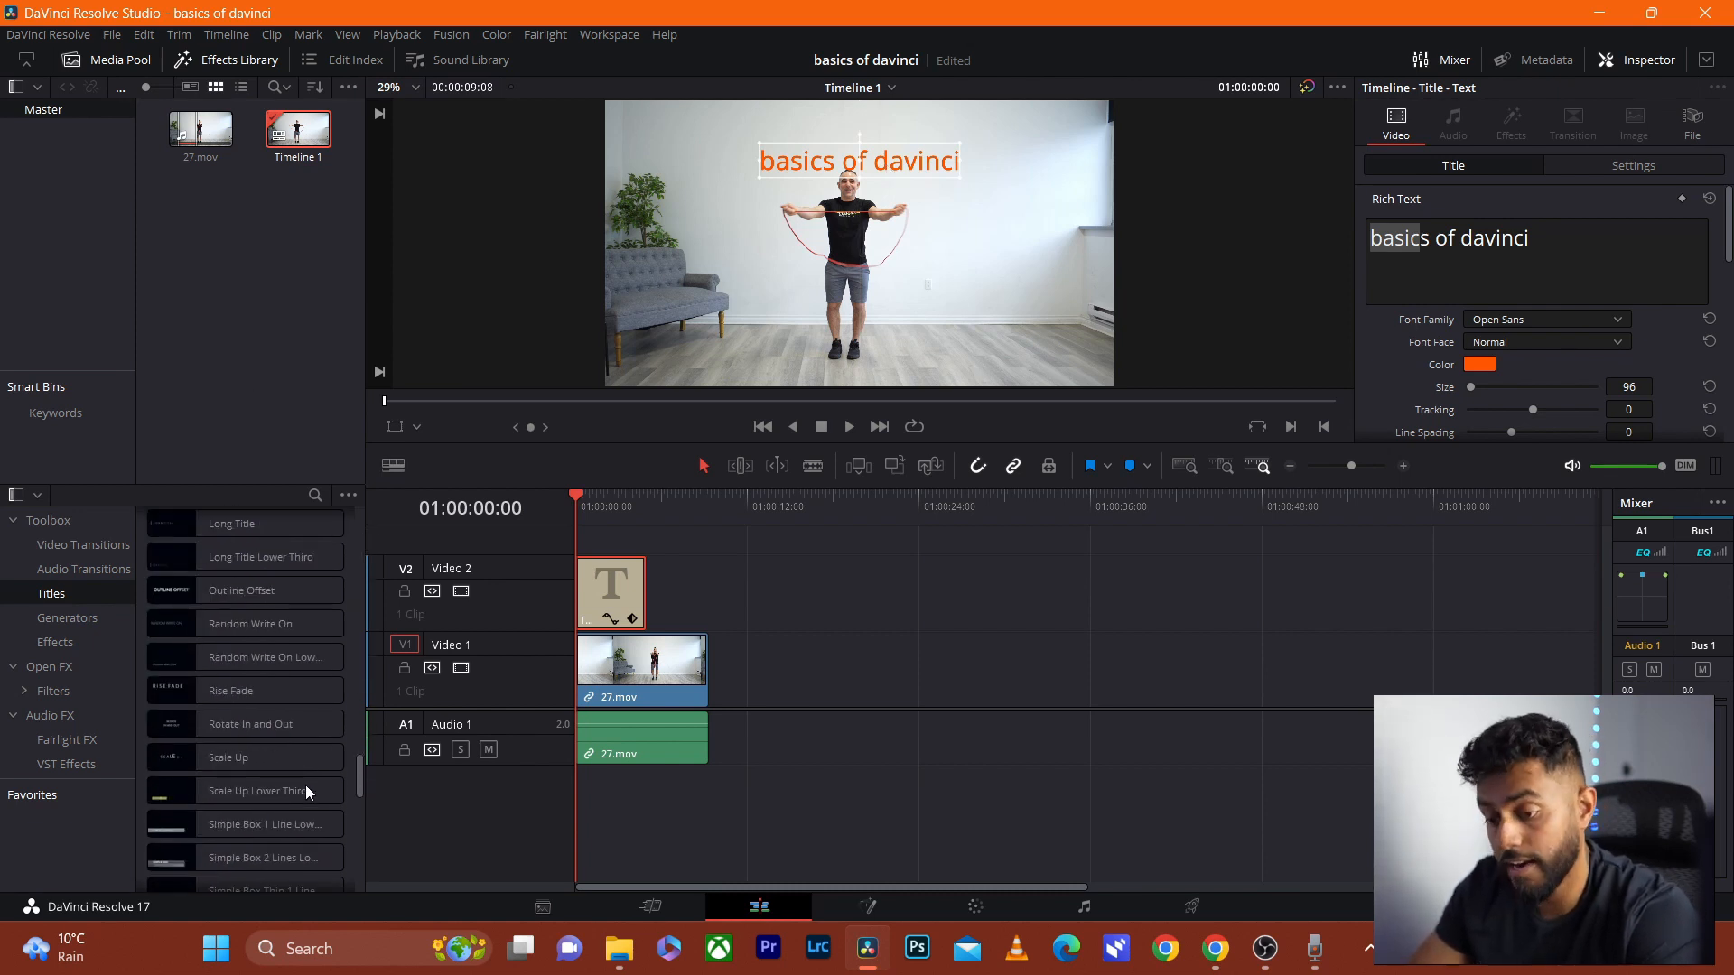
scroll(328, 616, up, 10)
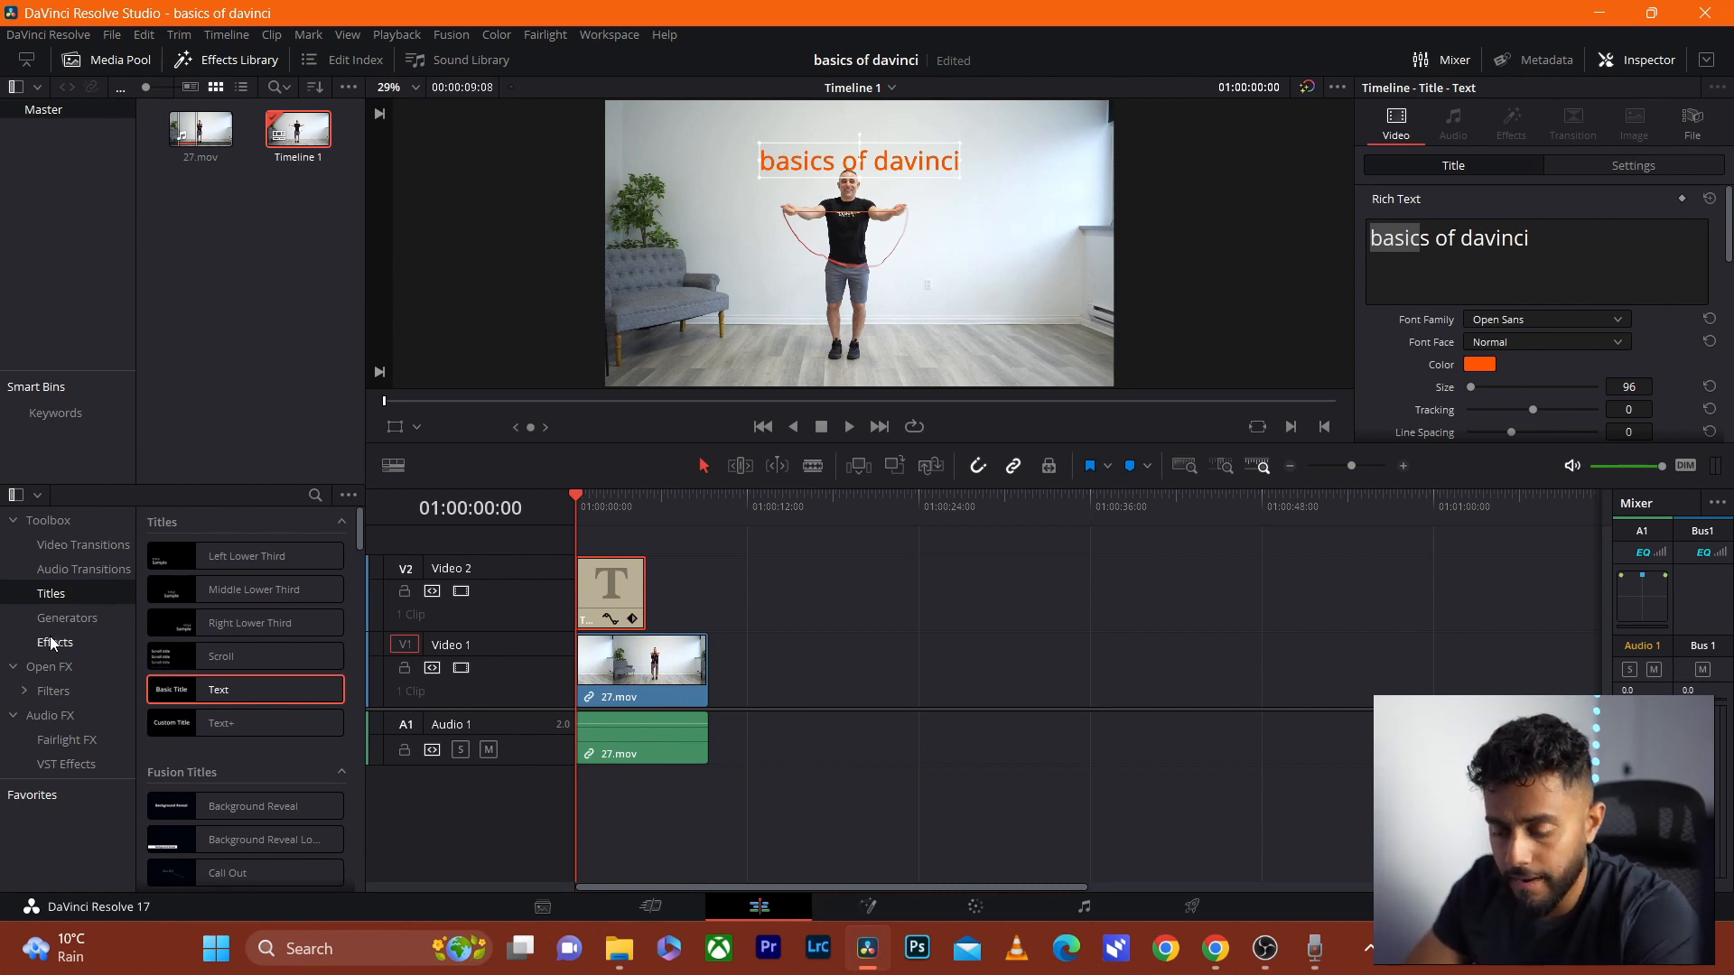
Split the 27.mov clip and its audio at 01:00:05:00, where the title ends
click(648, 507)
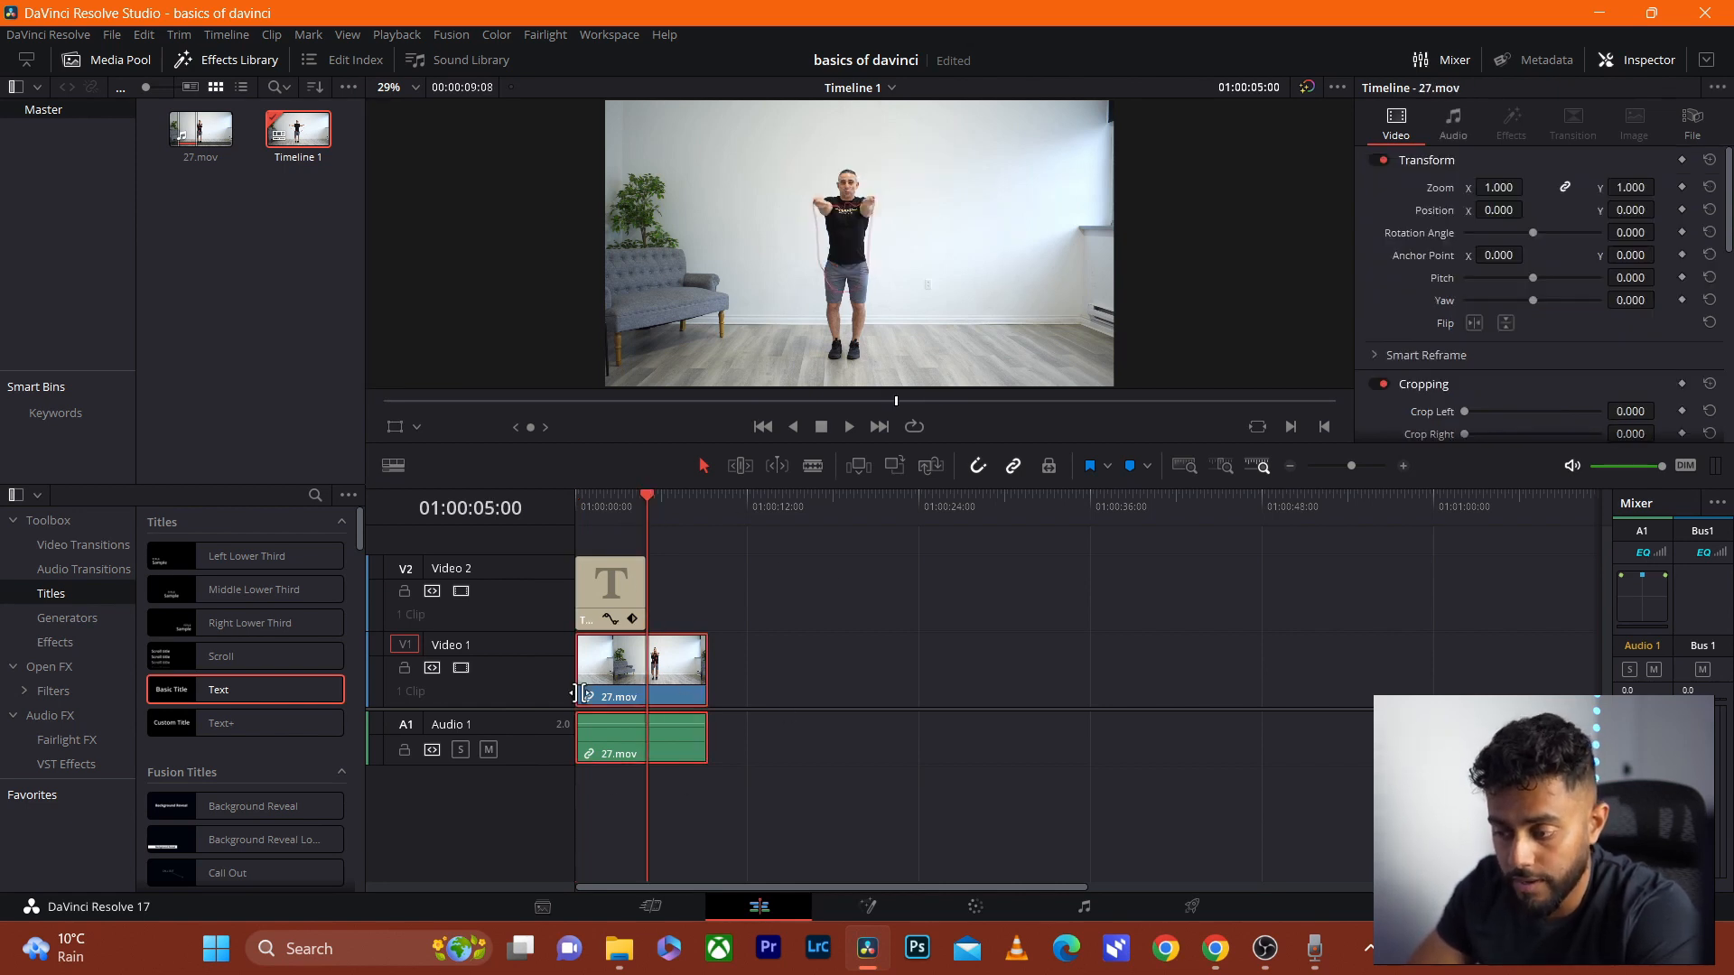
click(813, 466)
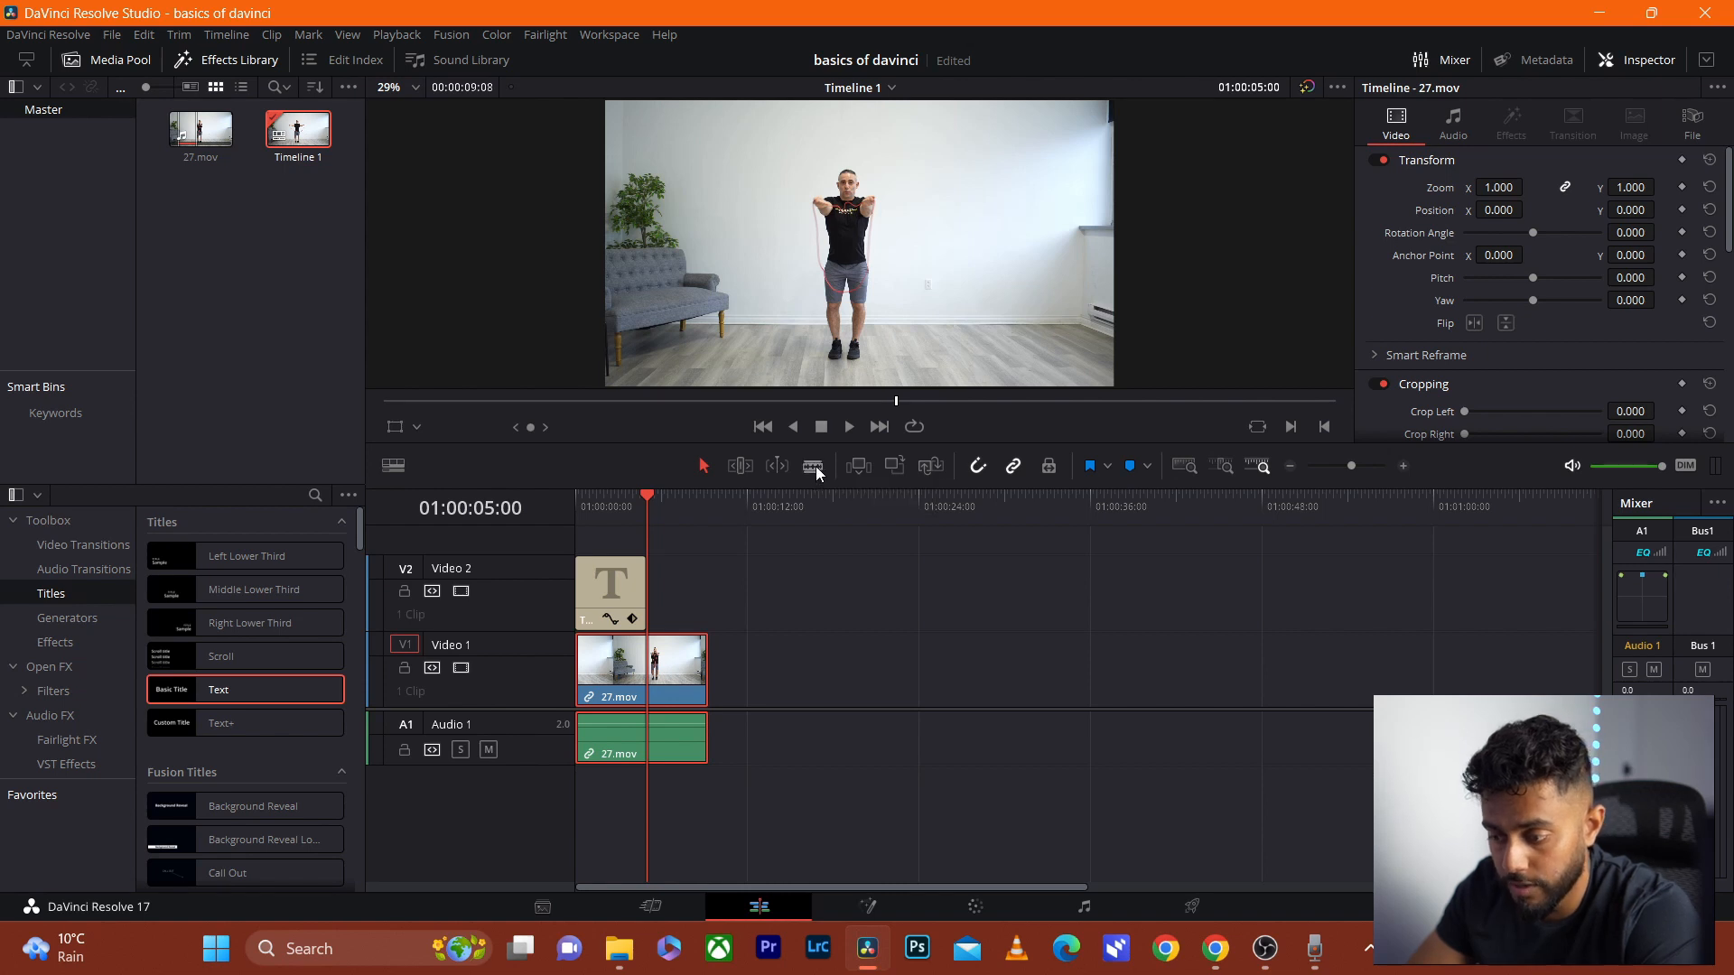
click(663, 685)
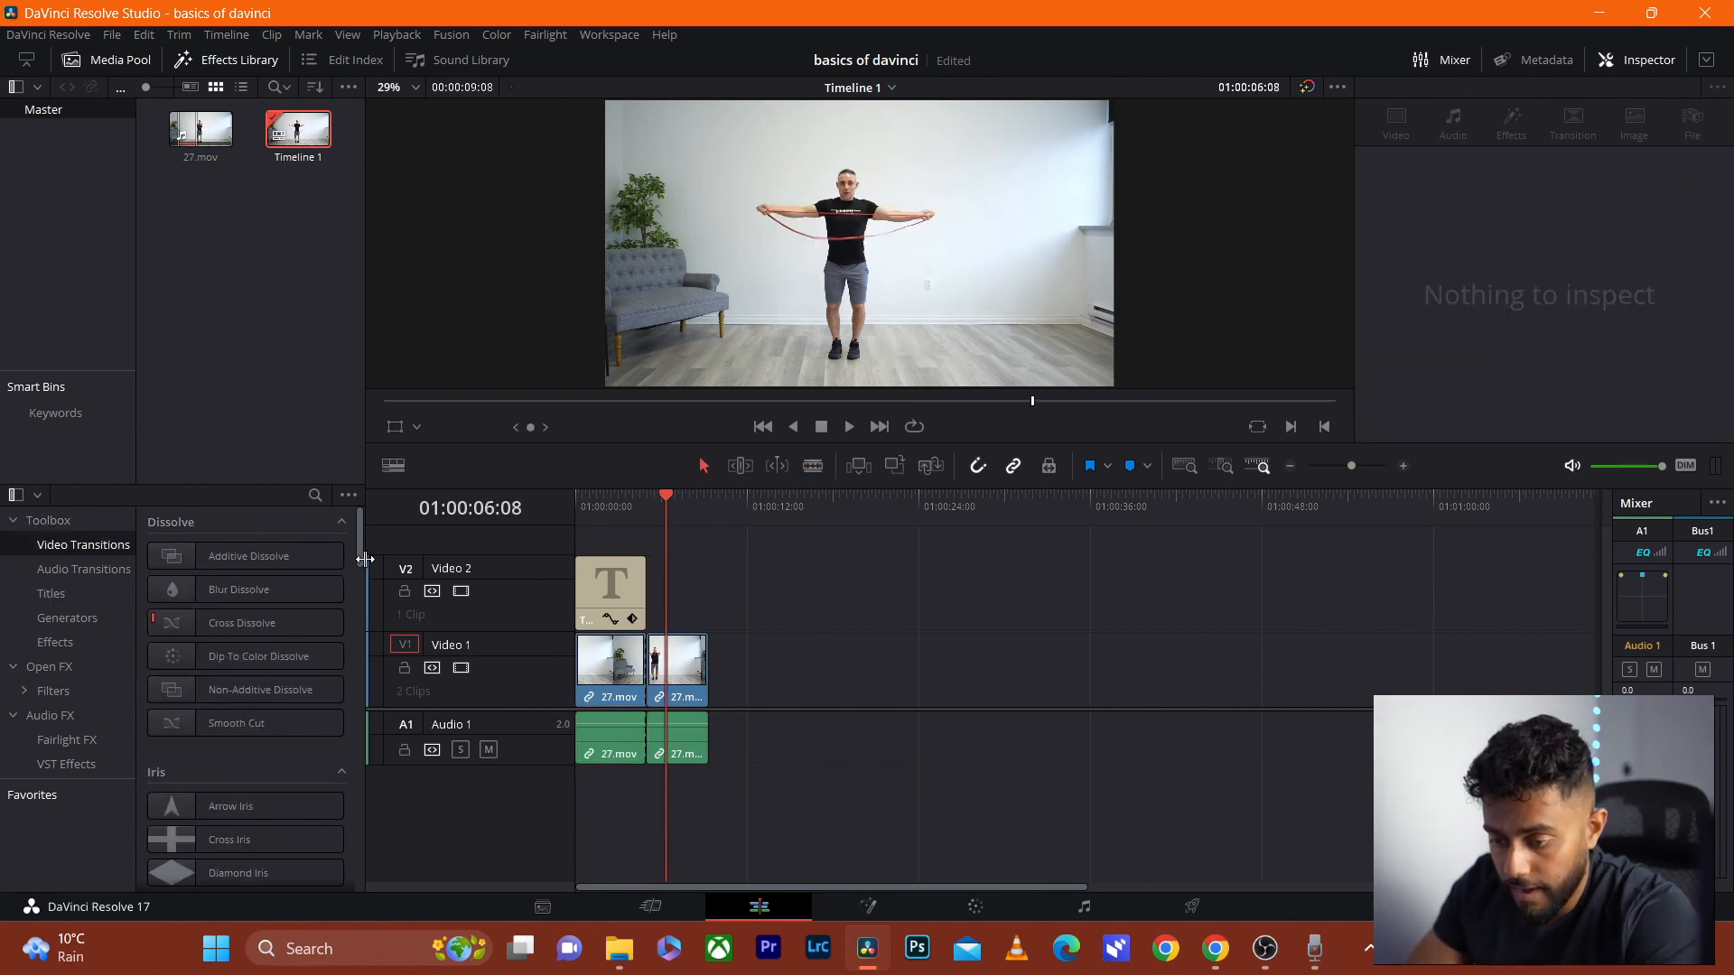
Add the Camera Shake Fusion transition at the cut between the two 27.mov clips and play the timeline back
drag(356, 559, 372, 747)
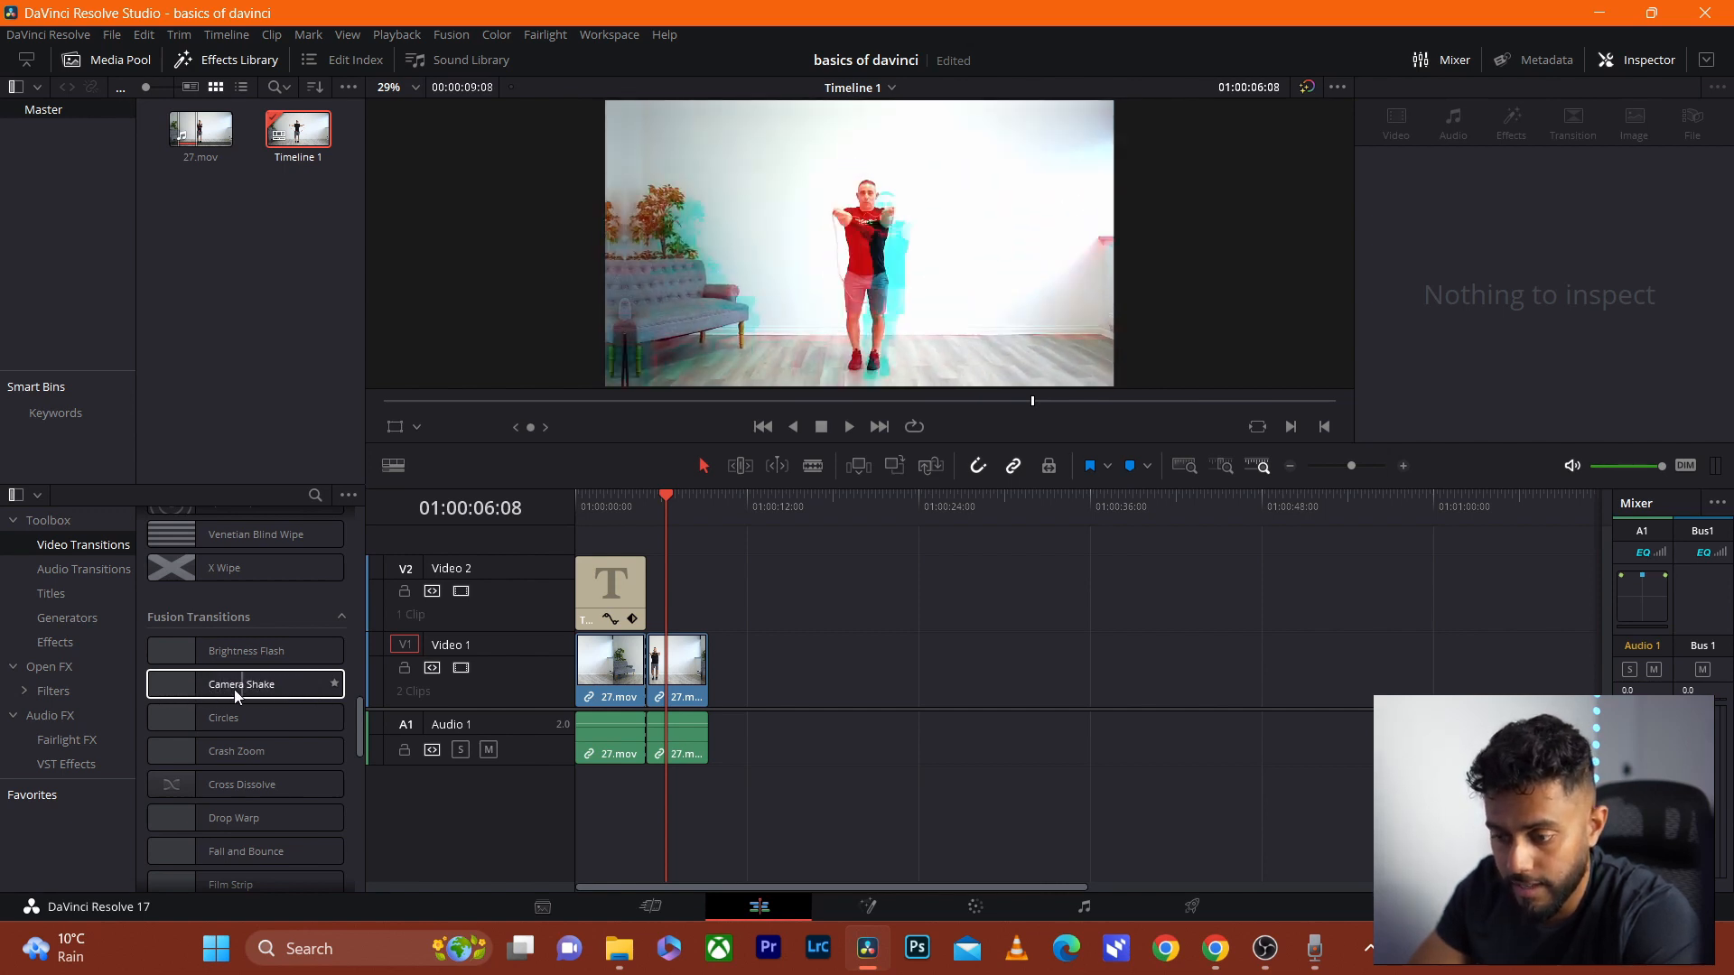
drag(234, 690, 646, 676)
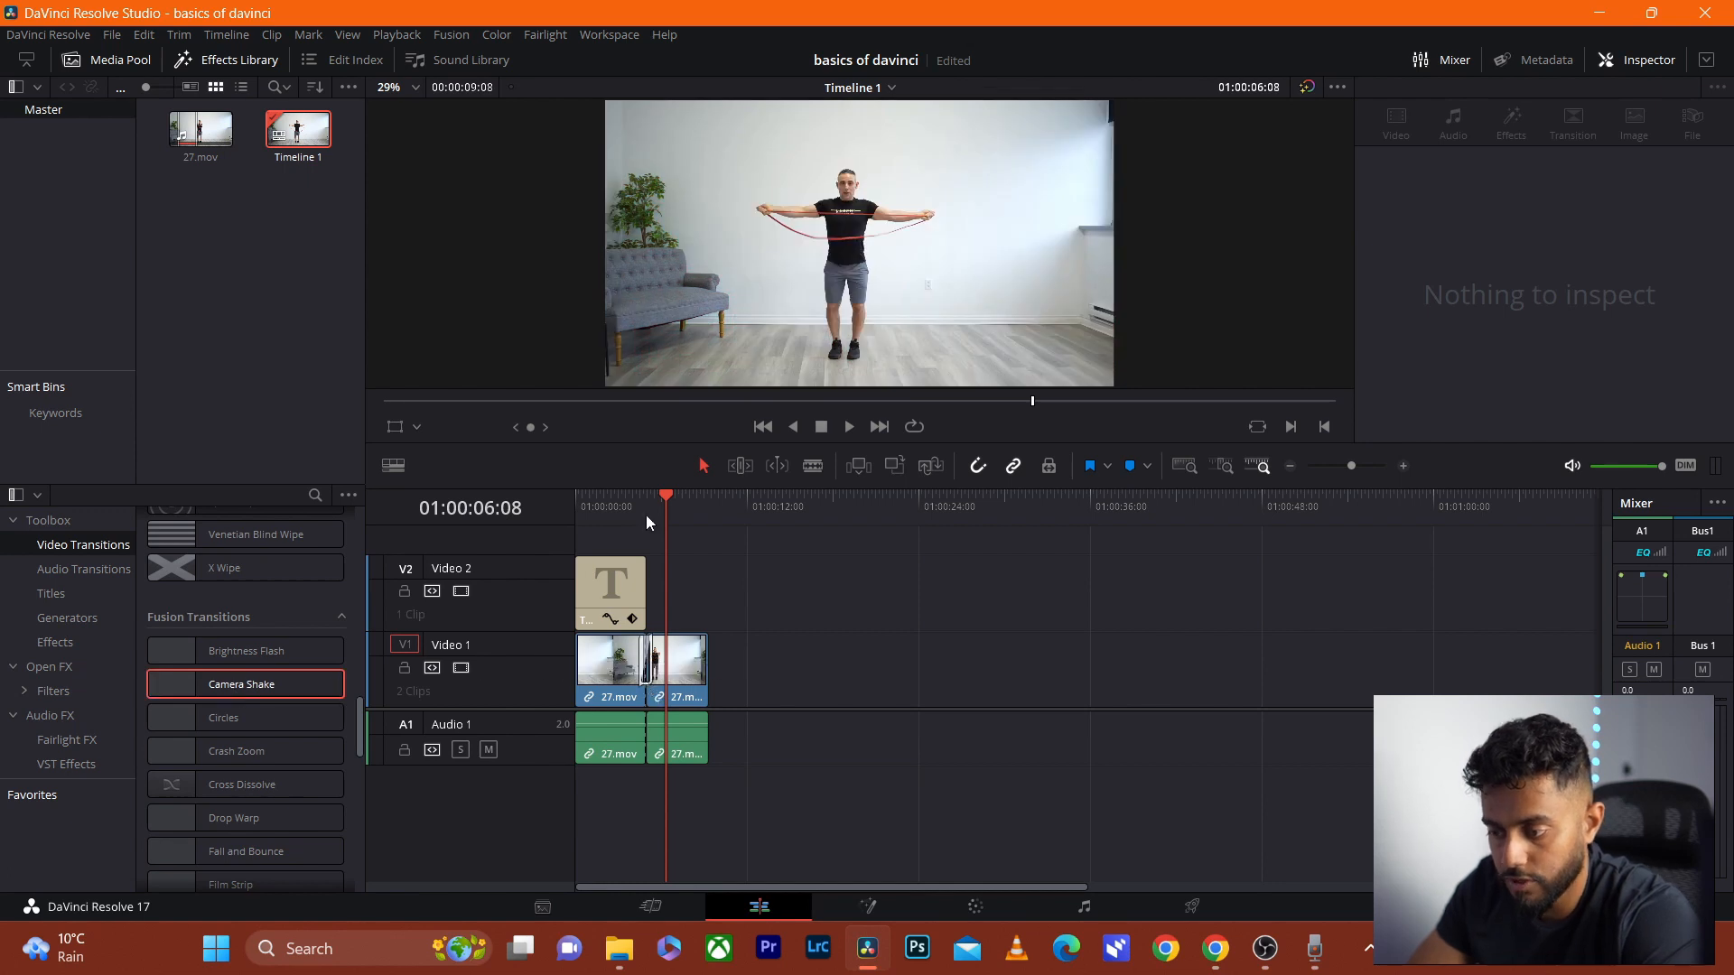
click(589, 513)
key(space)
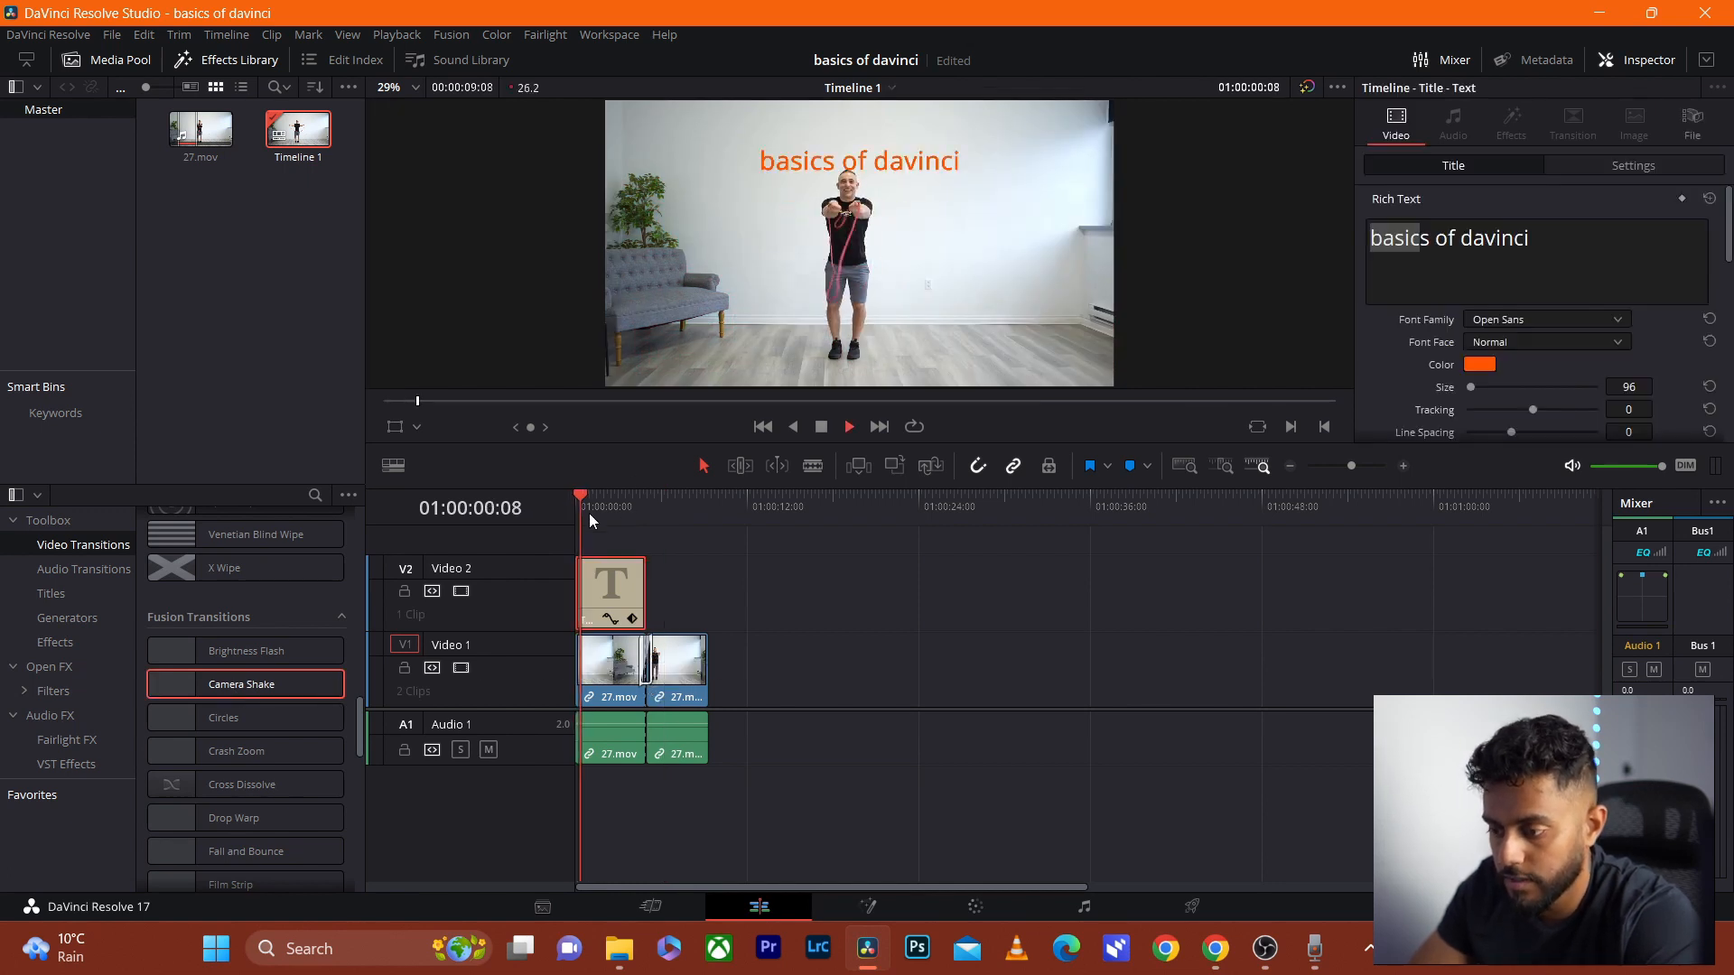
click(616, 511)
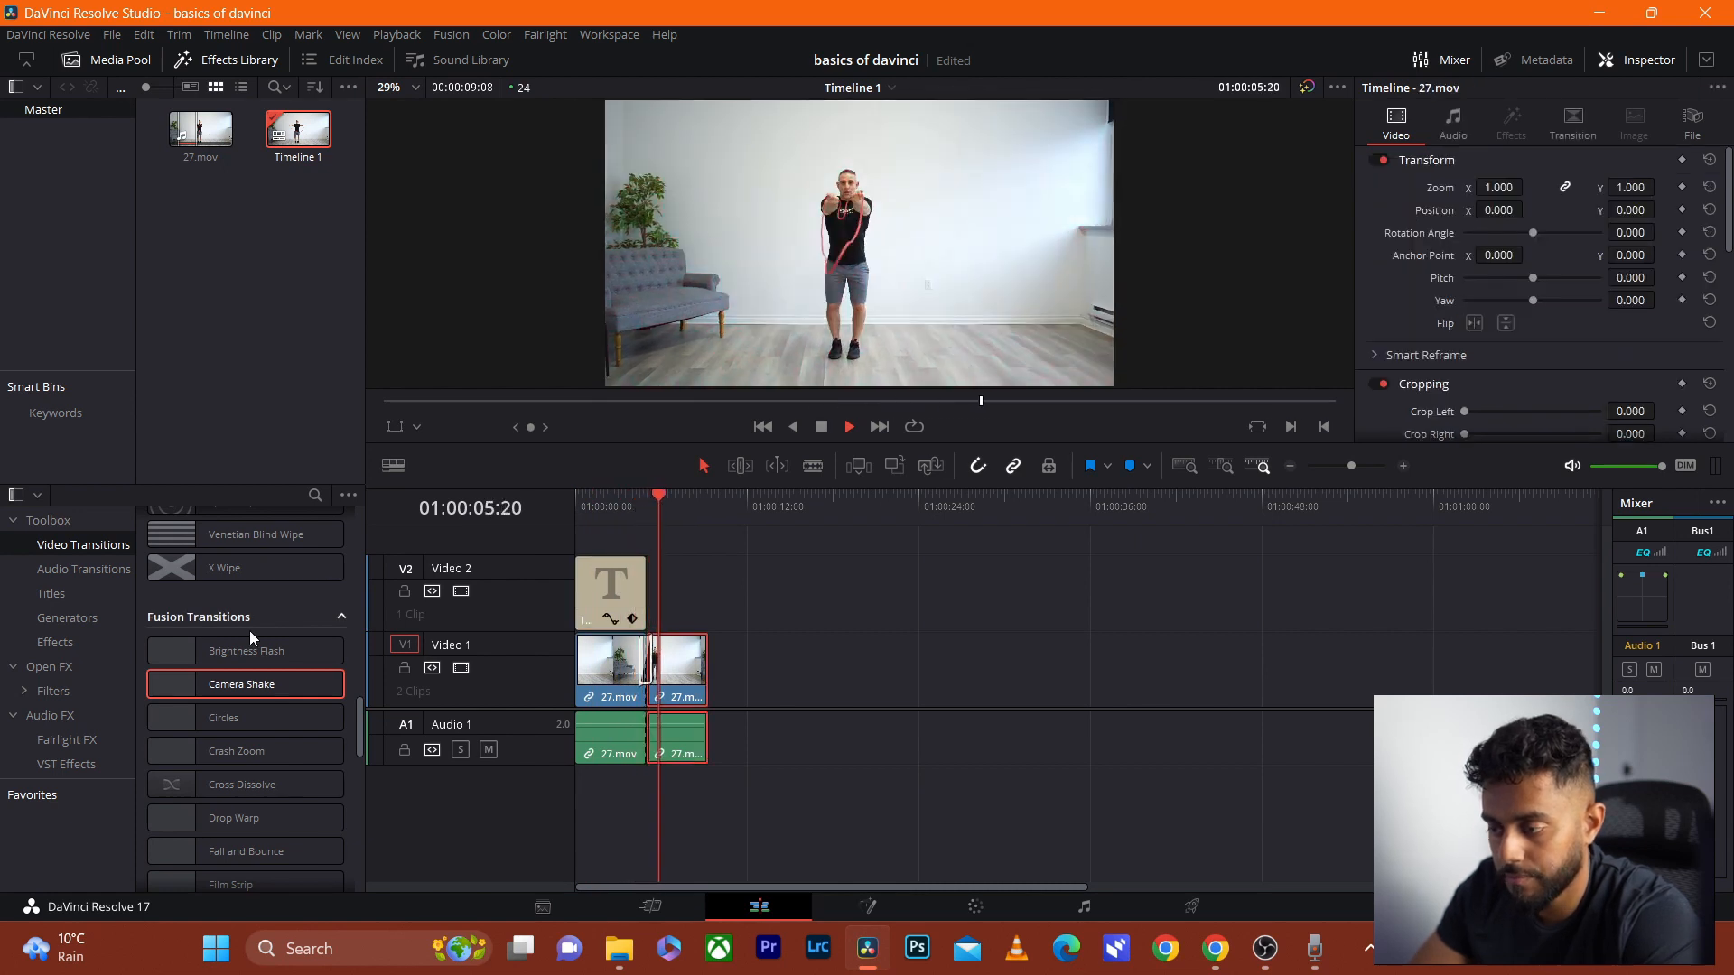
key(space)
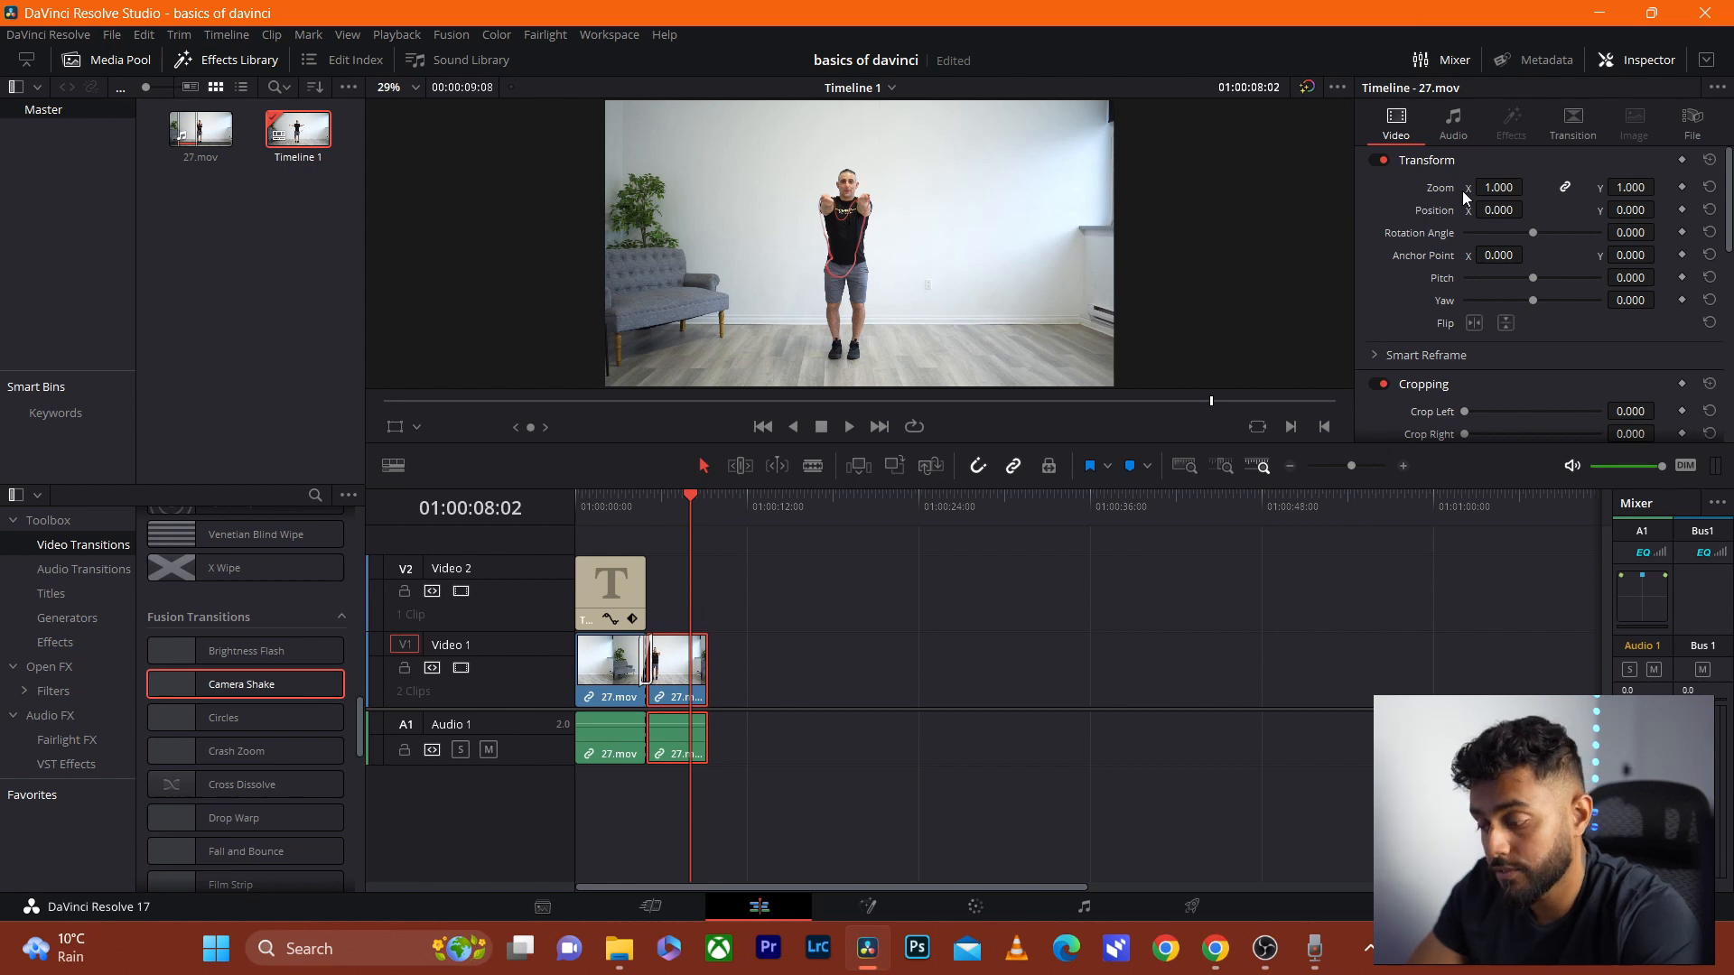
Try a zoom of 1.030, X position of 56 and rotation of -35.76 on the second 27.mov clip, and reset the whole transform
drag(1497, 188, 1525, 236)
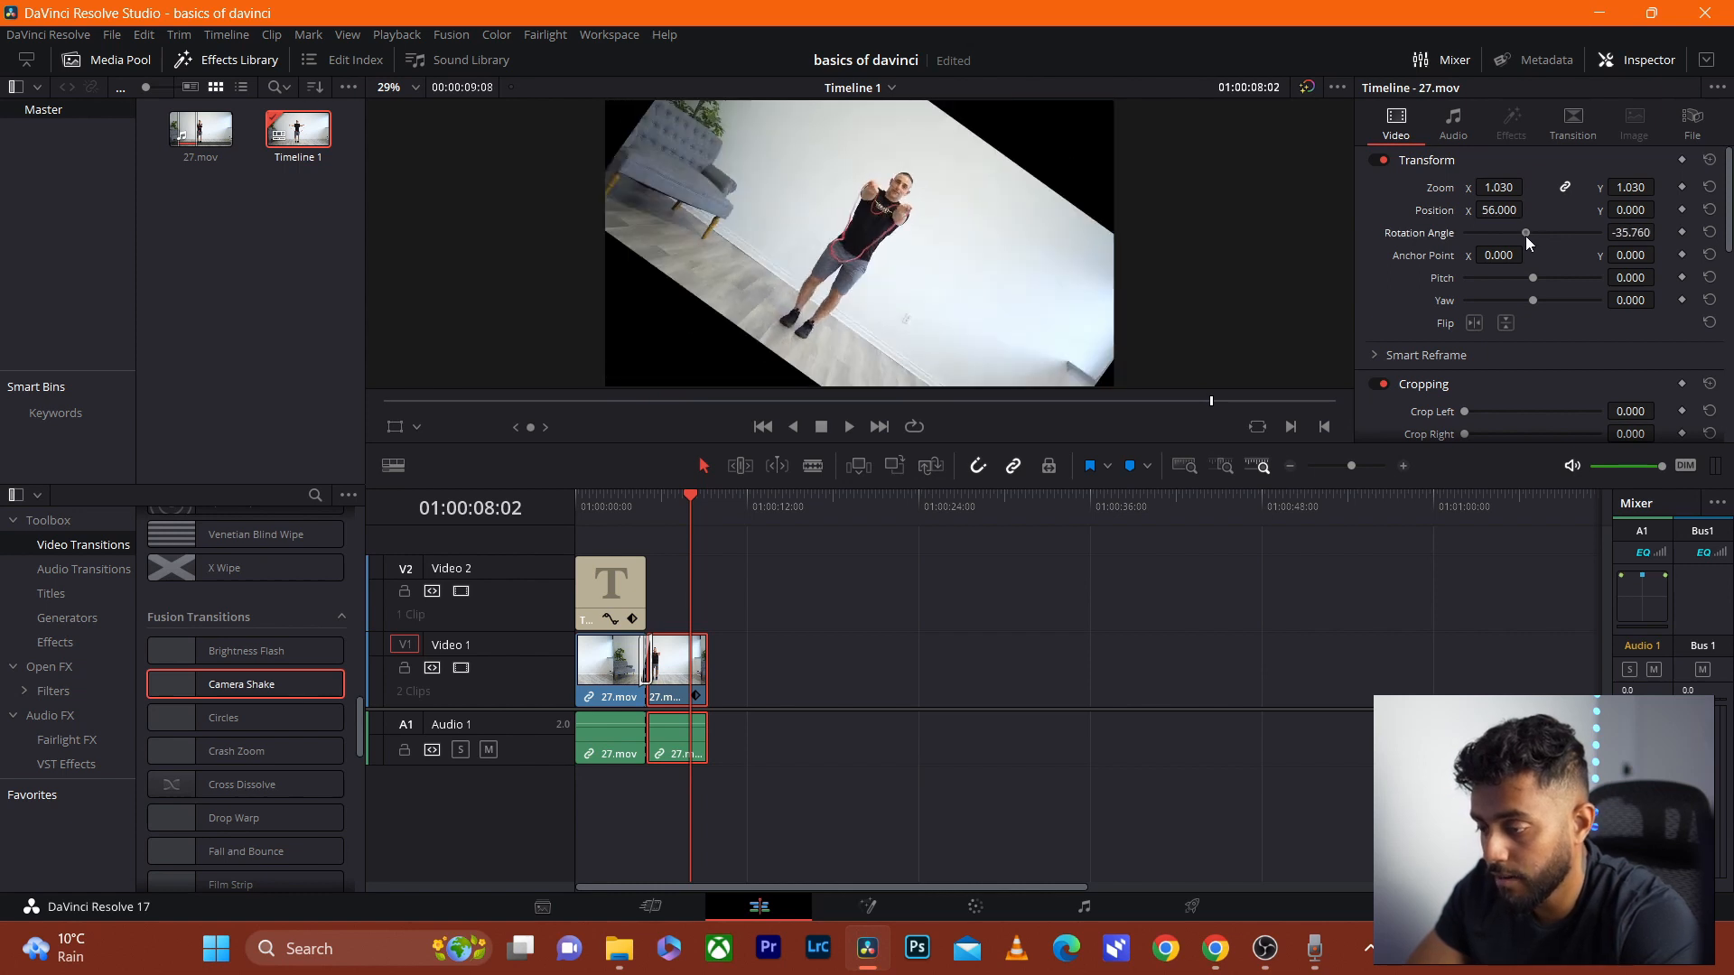
click(1708, 233)
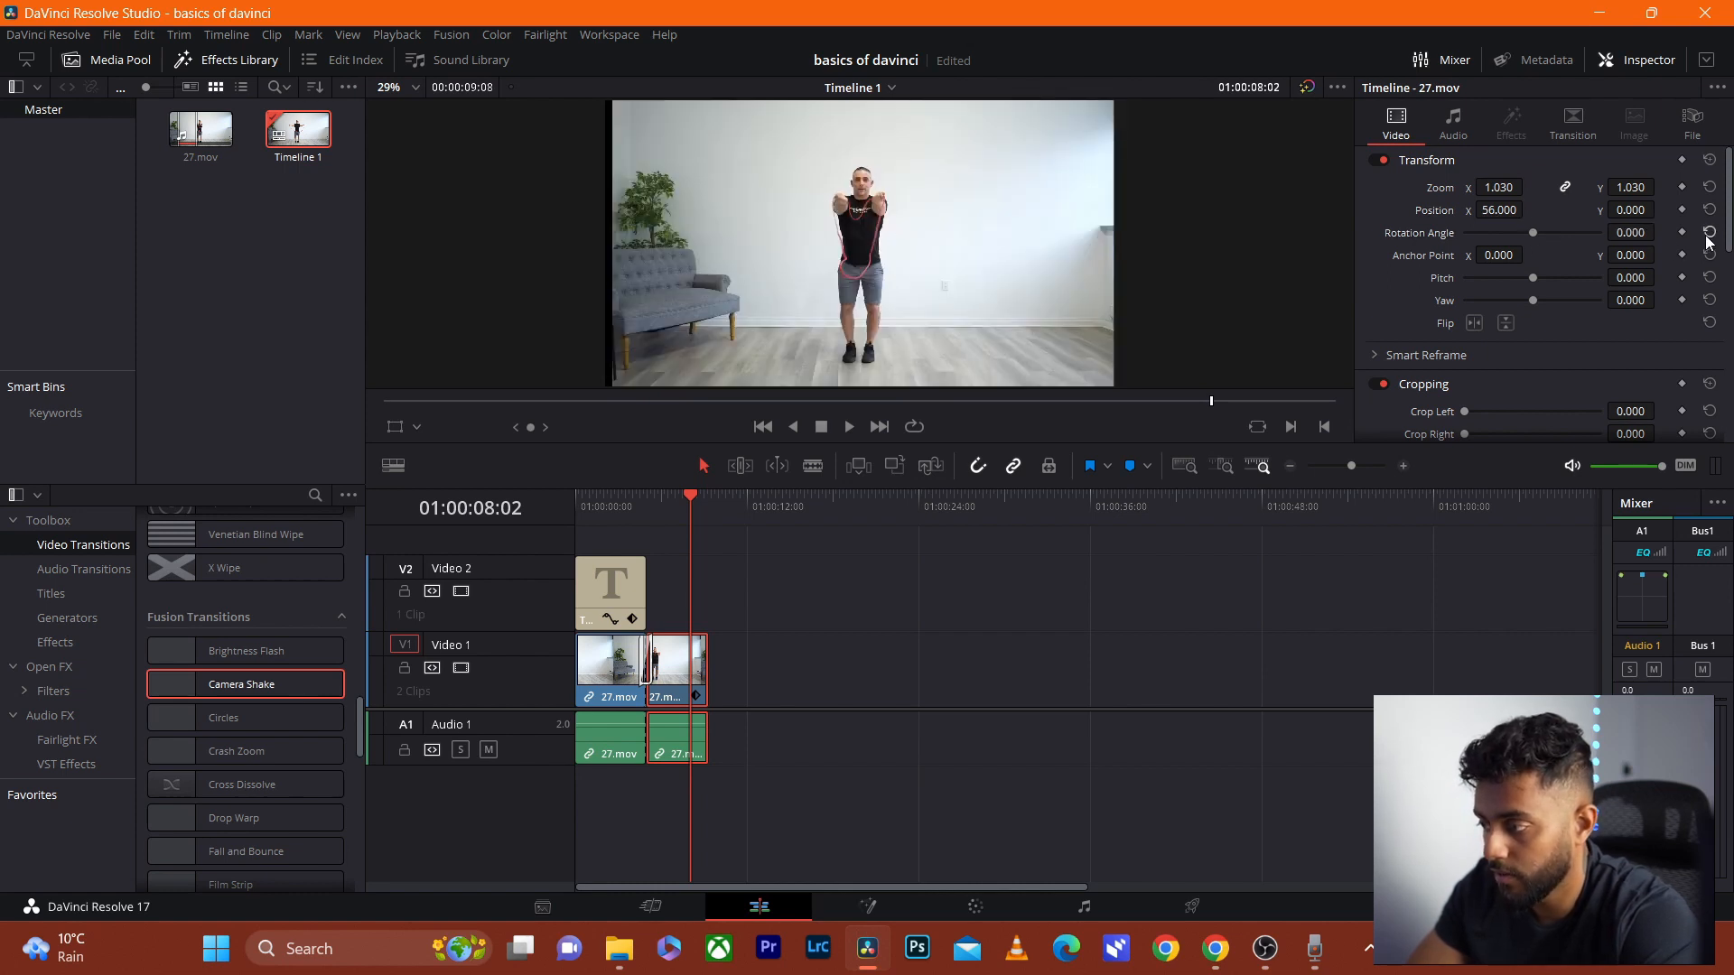
click(1709, 160)
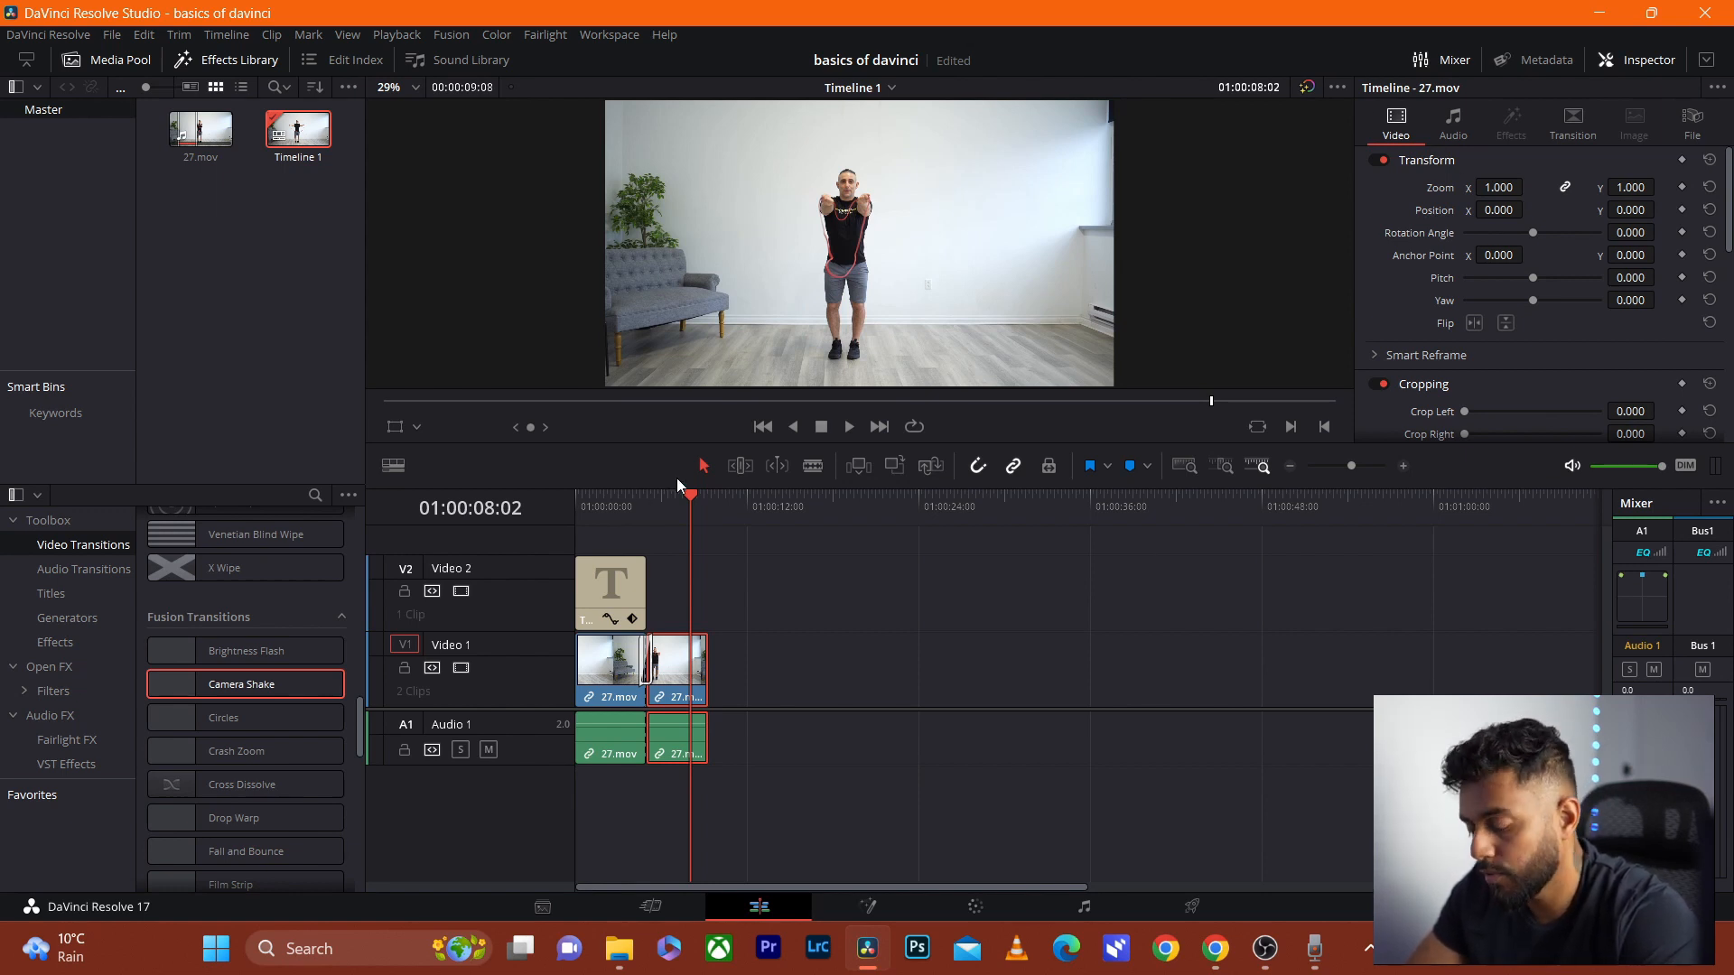
View the second 27.mov clip in Fusion, and on the Color page add two serial nodes after node 01
click(866, 908)
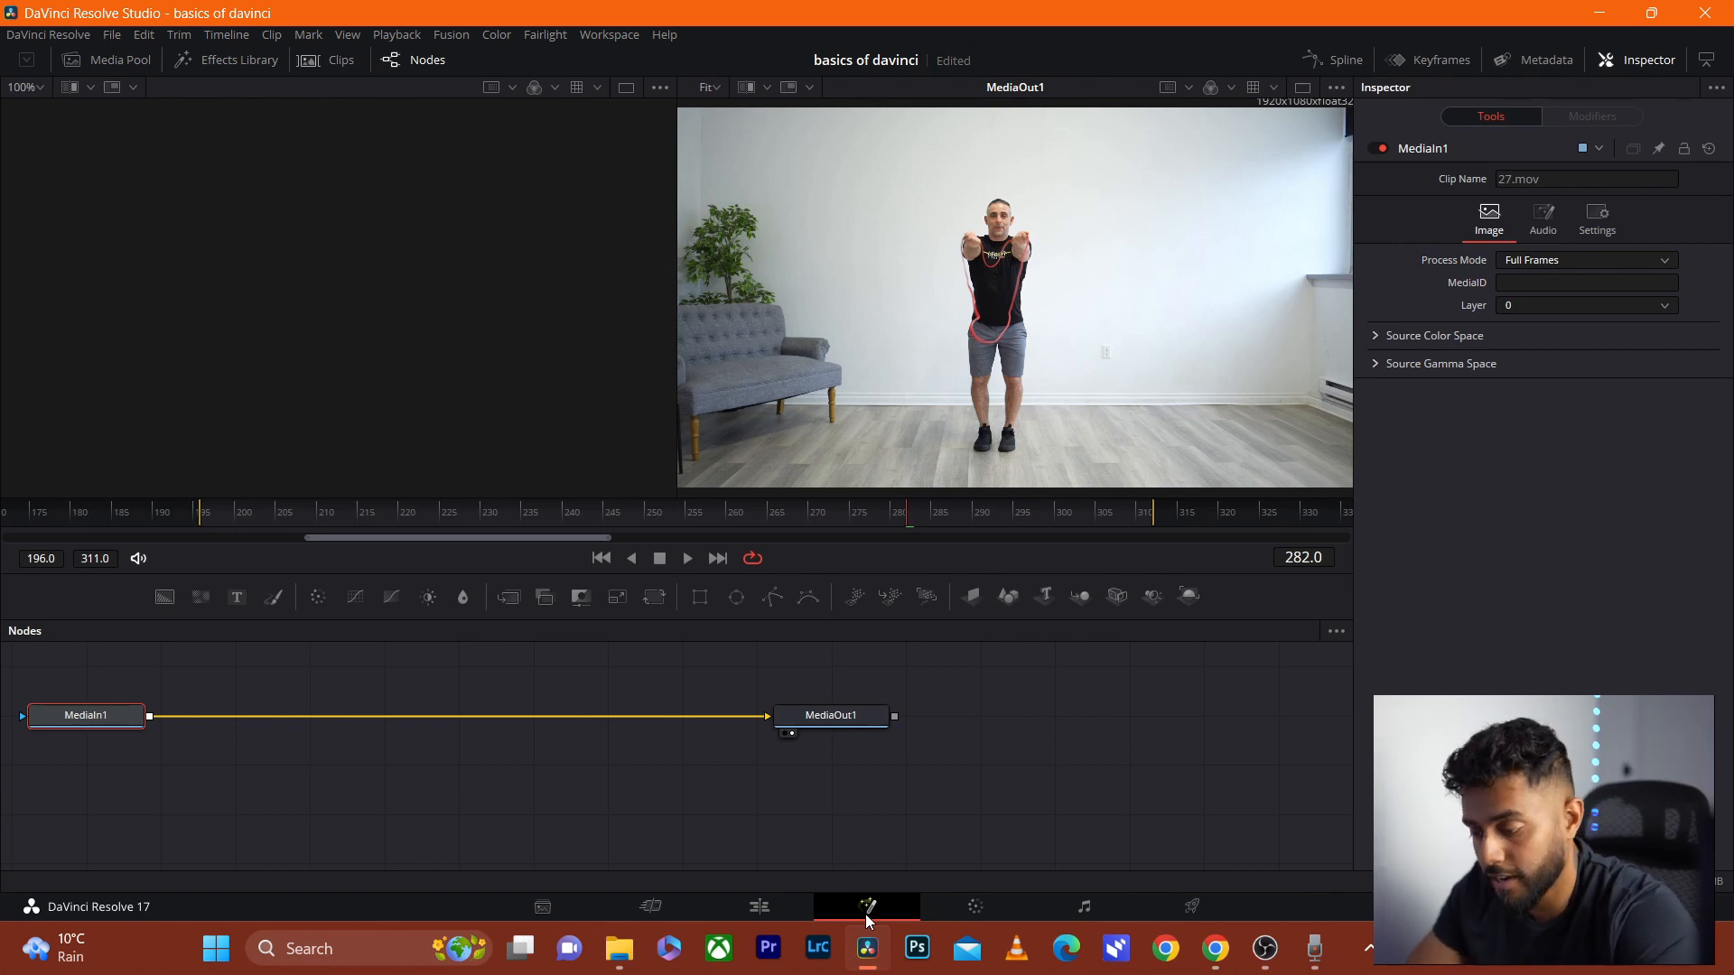
click(968, 918)
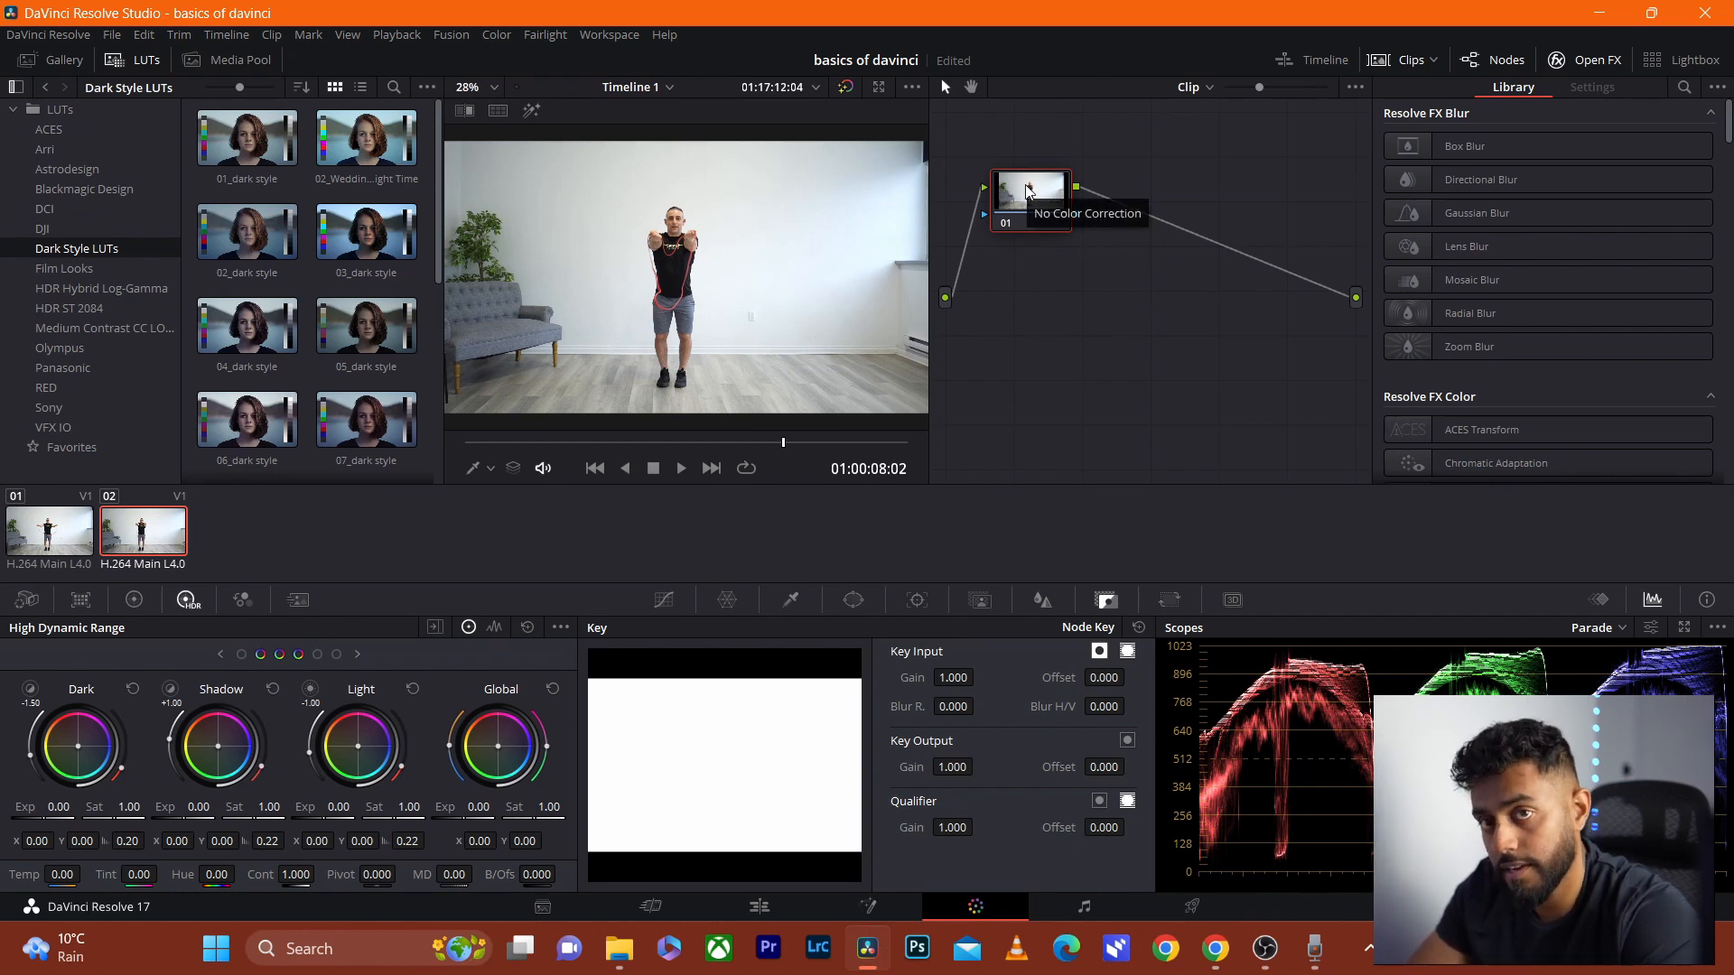
mouse_move(1027, 190)
mouse_down()
mouse_move(1052, 172)
mouse_move(1016, 149)
mouse_move(1018, 174)
mouse_up()
key(alt+s)
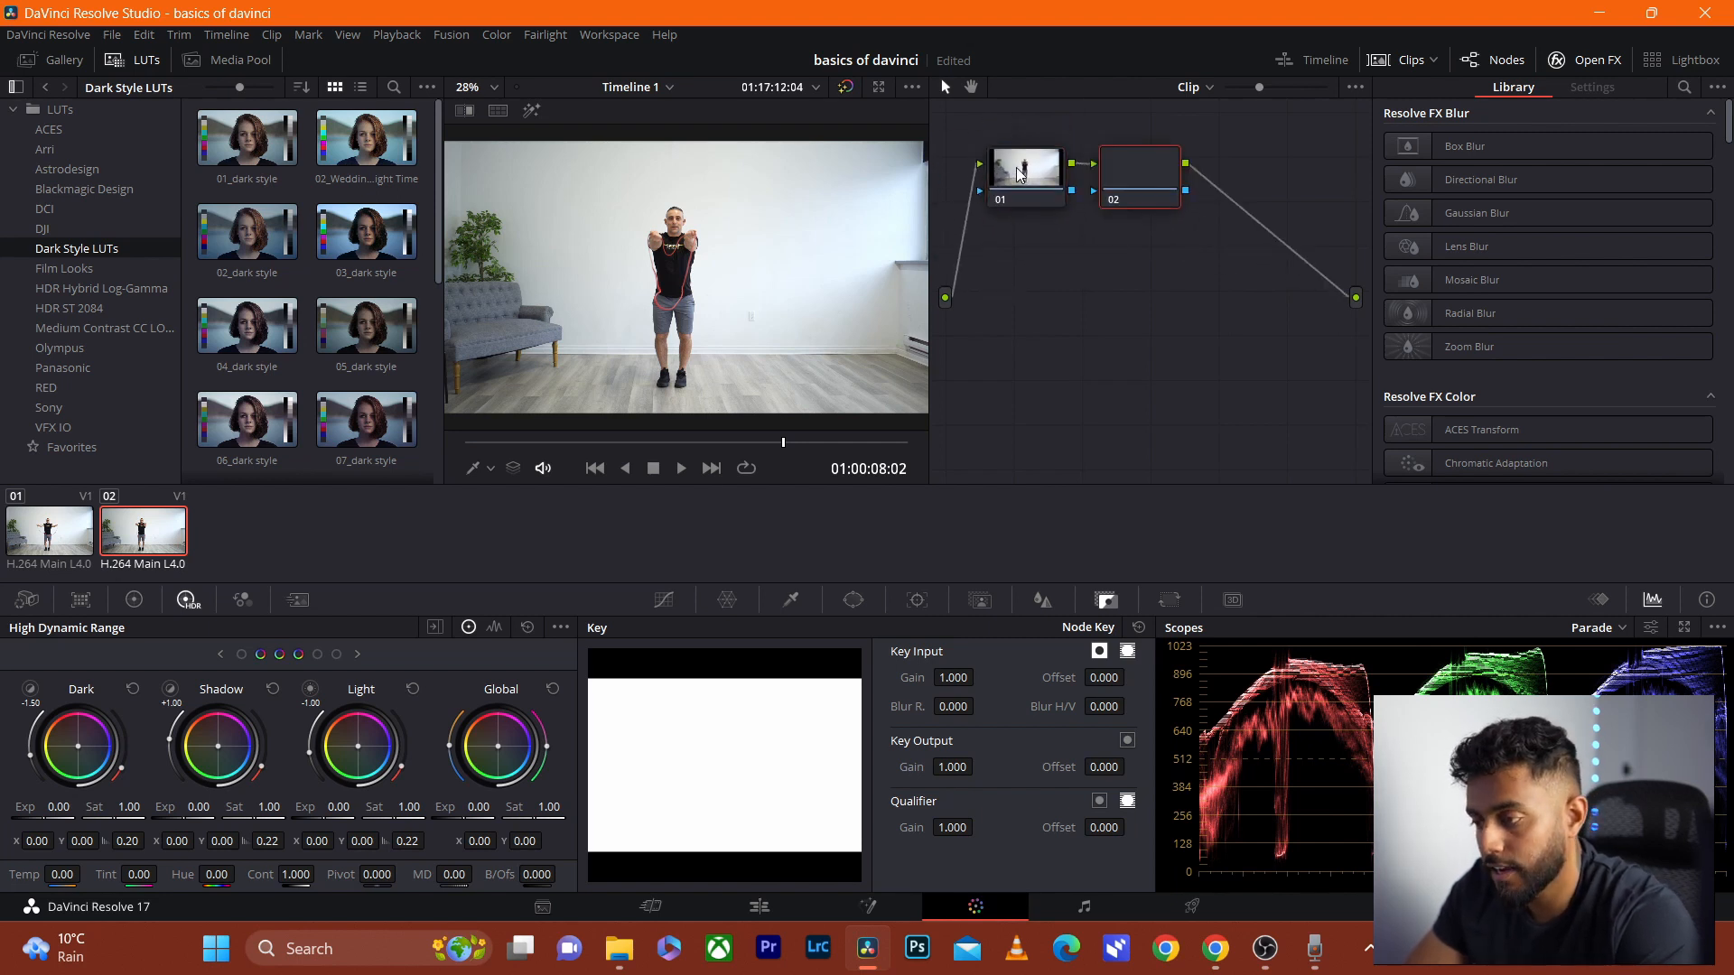
key(alt+s)
Arrange nodes 02 and 03 in a row beside node 01 in the node graph
drag(1147, 185, 1031, 267)
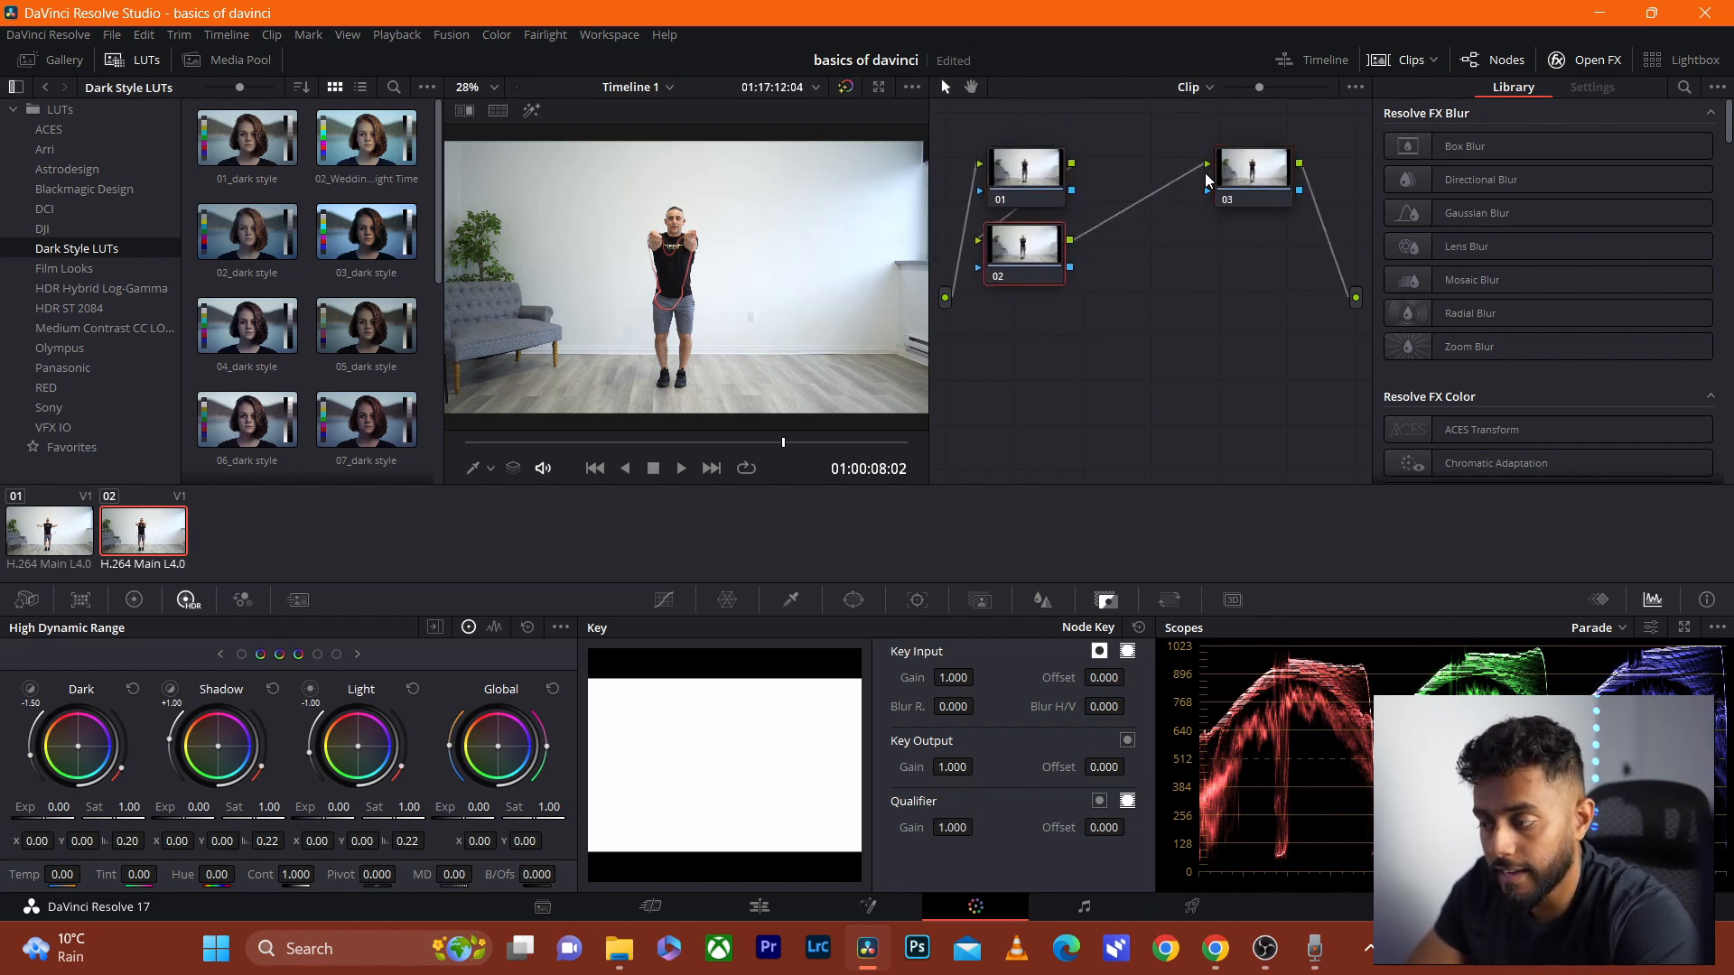
drag(1253, 191, 1027, 346)
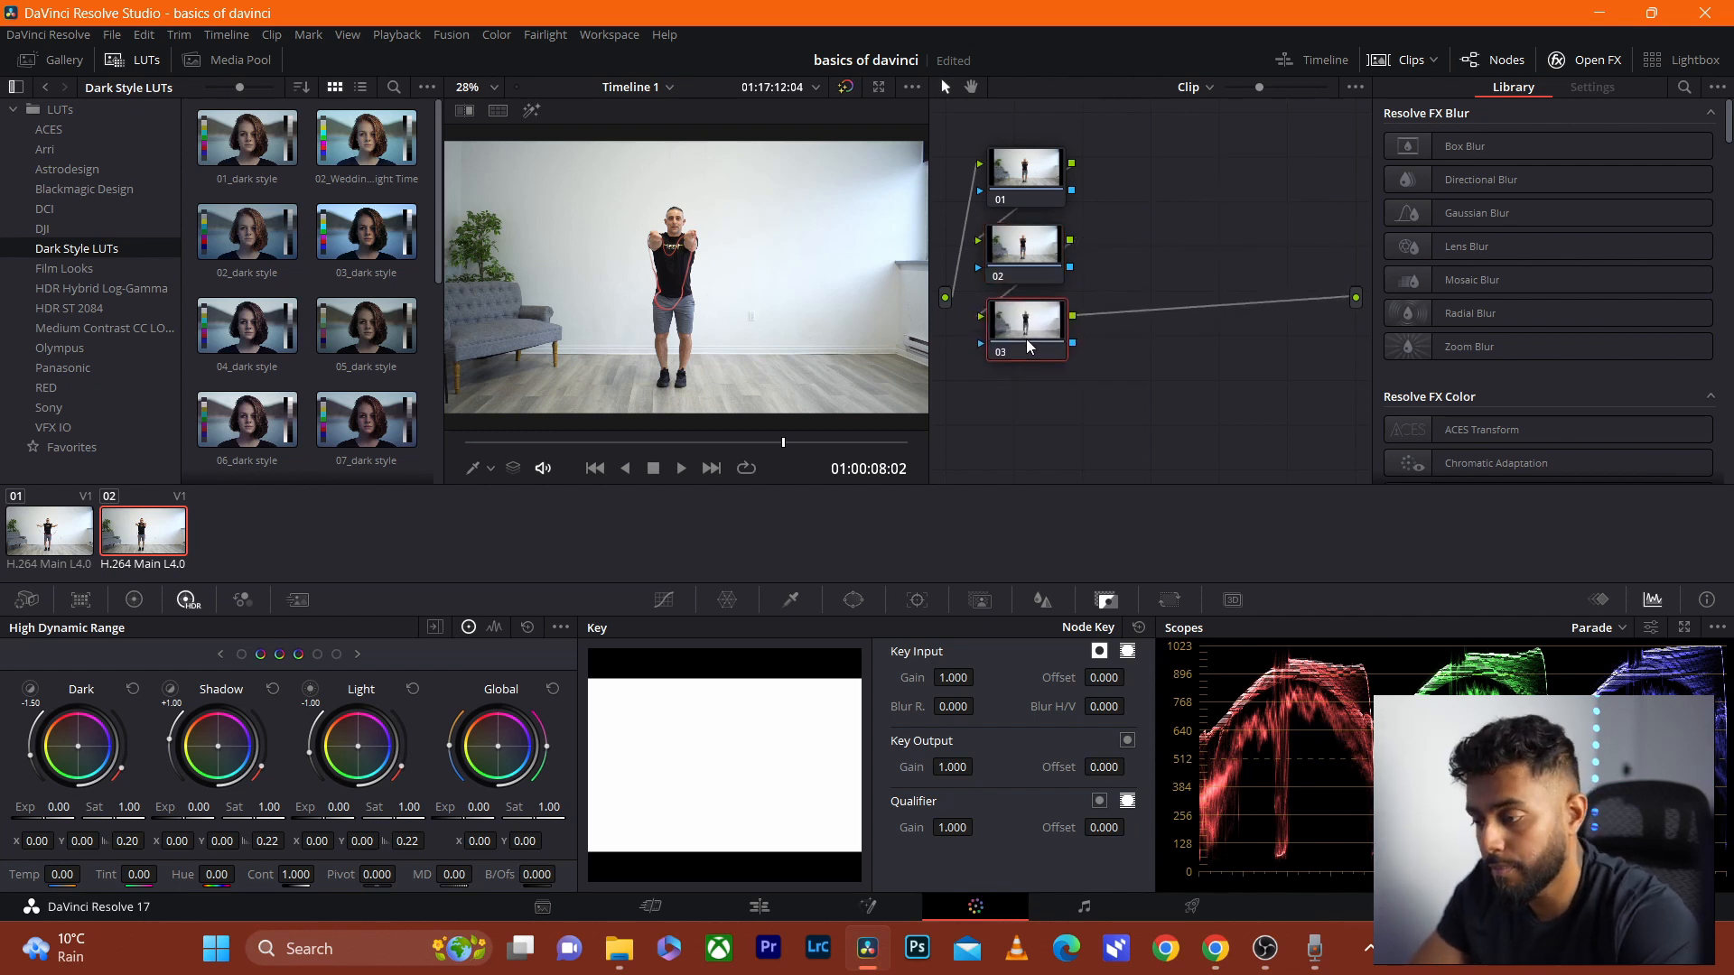
drag(1026, 251, 1122, 182)
drag(1033, 326, 1238, 192)
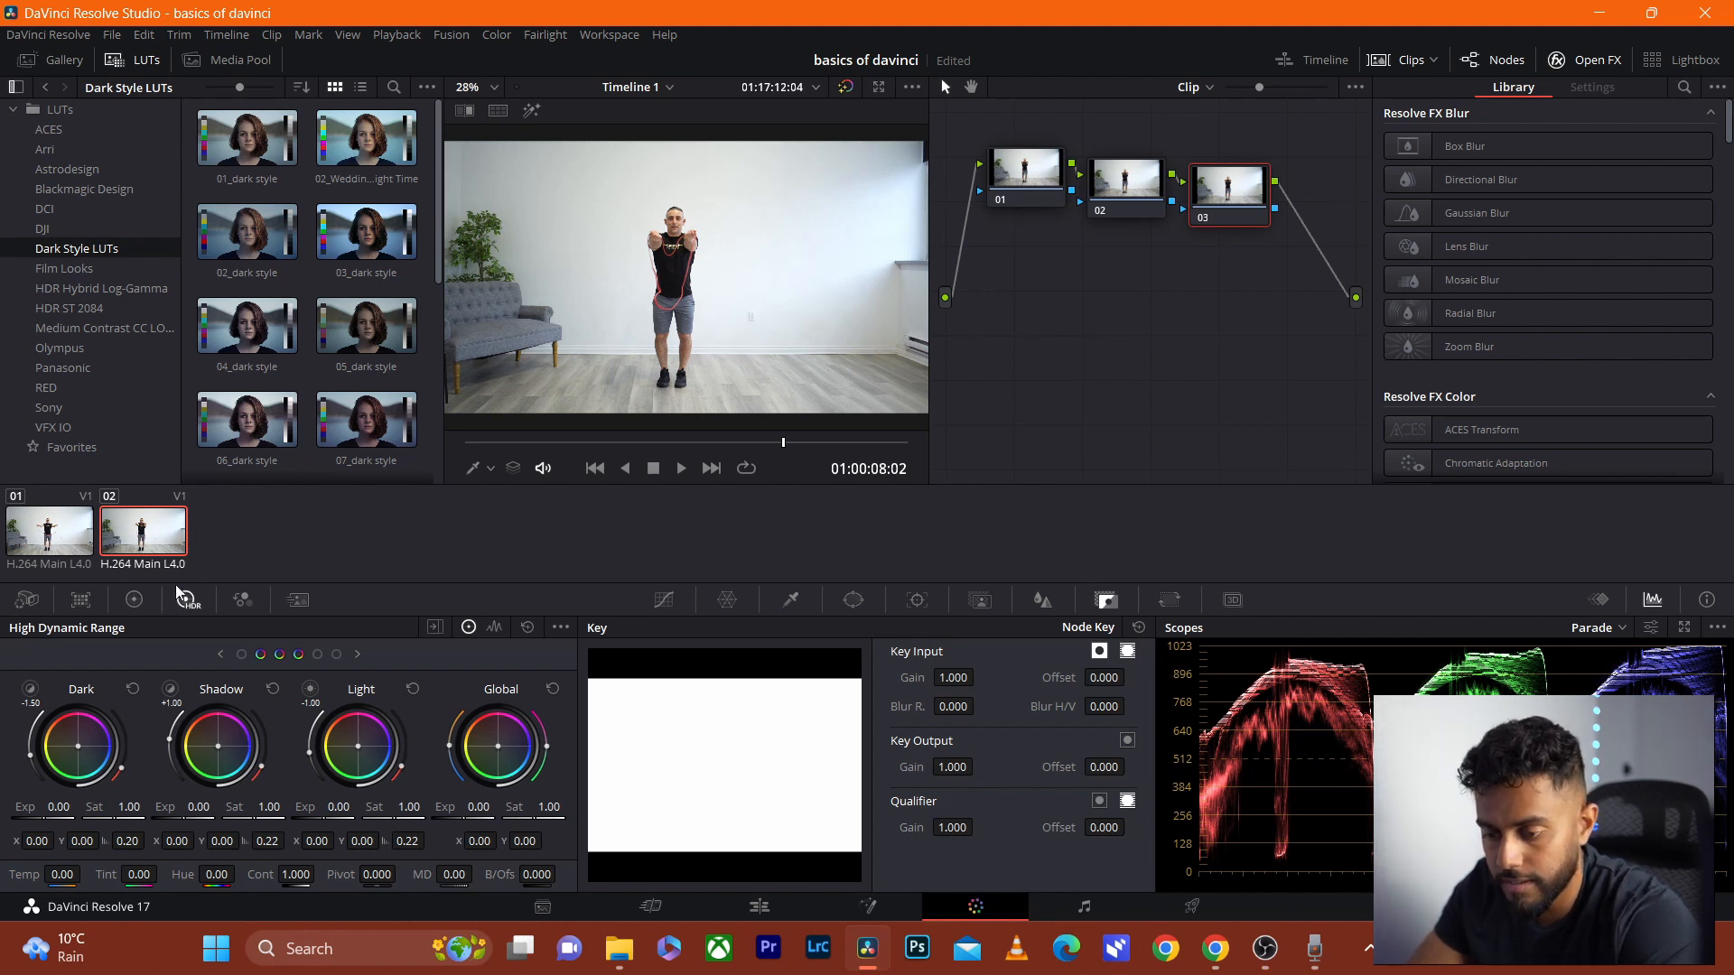
On node 01, set the primary gamma to -0.01 and gain to 0.86, and lower the lift very slightly
click(133, 600)
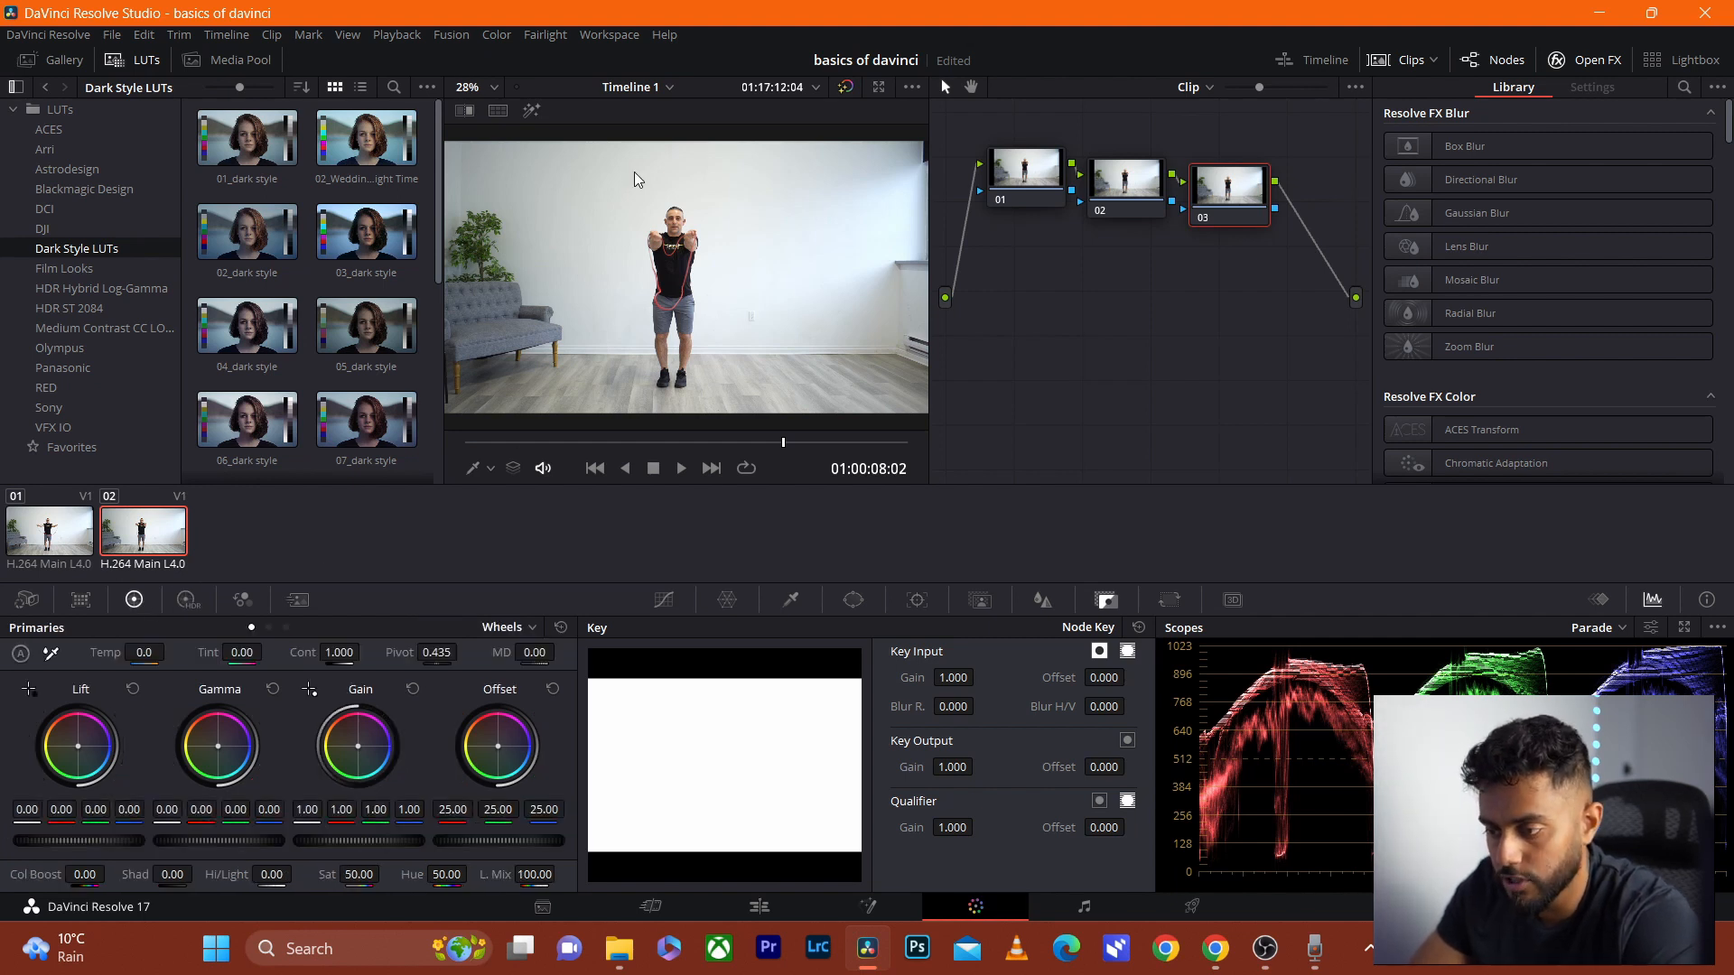
click(1033, 171)
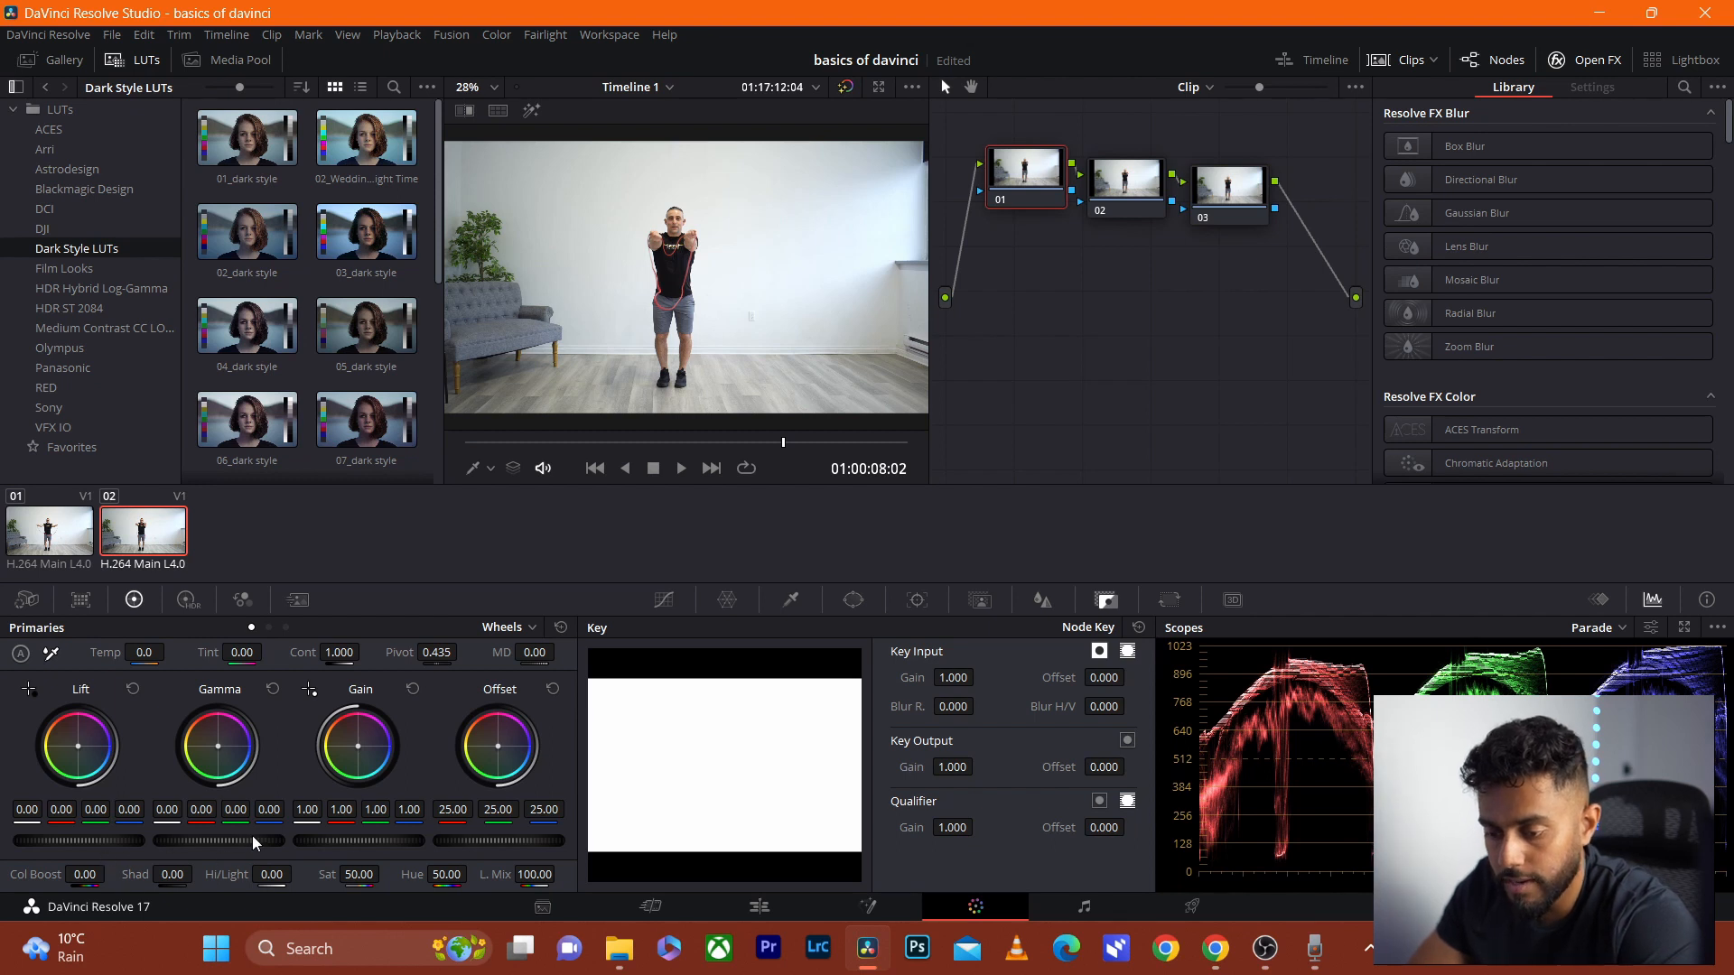
drag(252, 843, 242, 843)
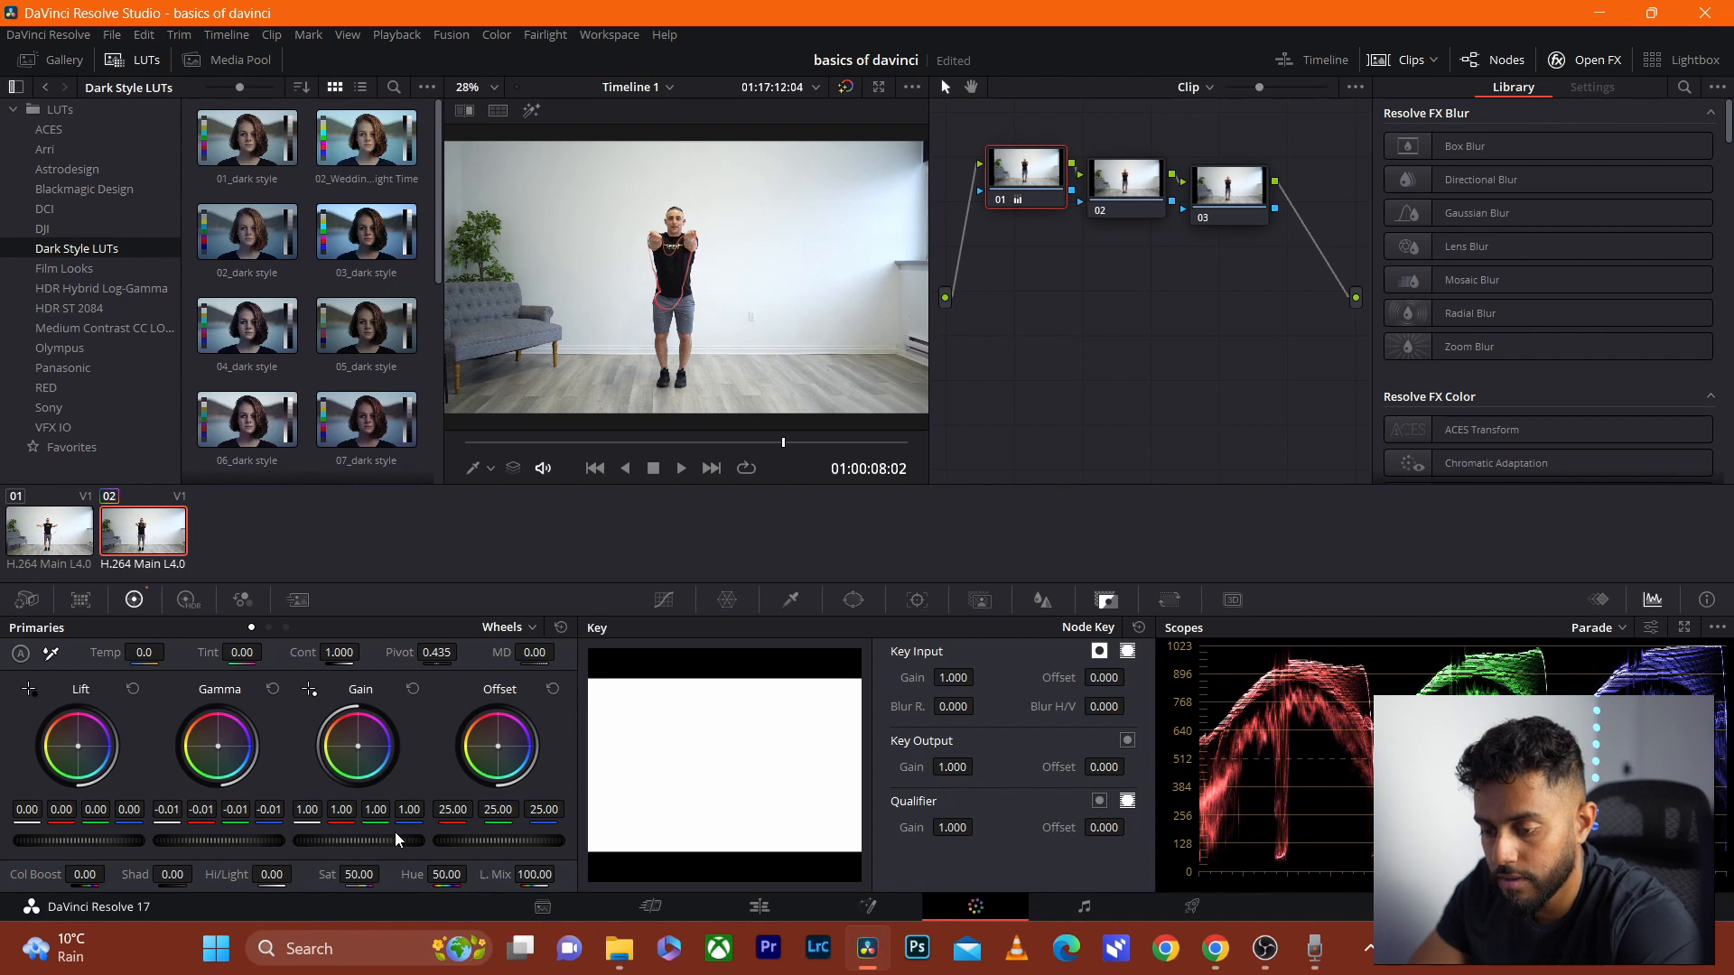
drag(389, 852, 216, 847)
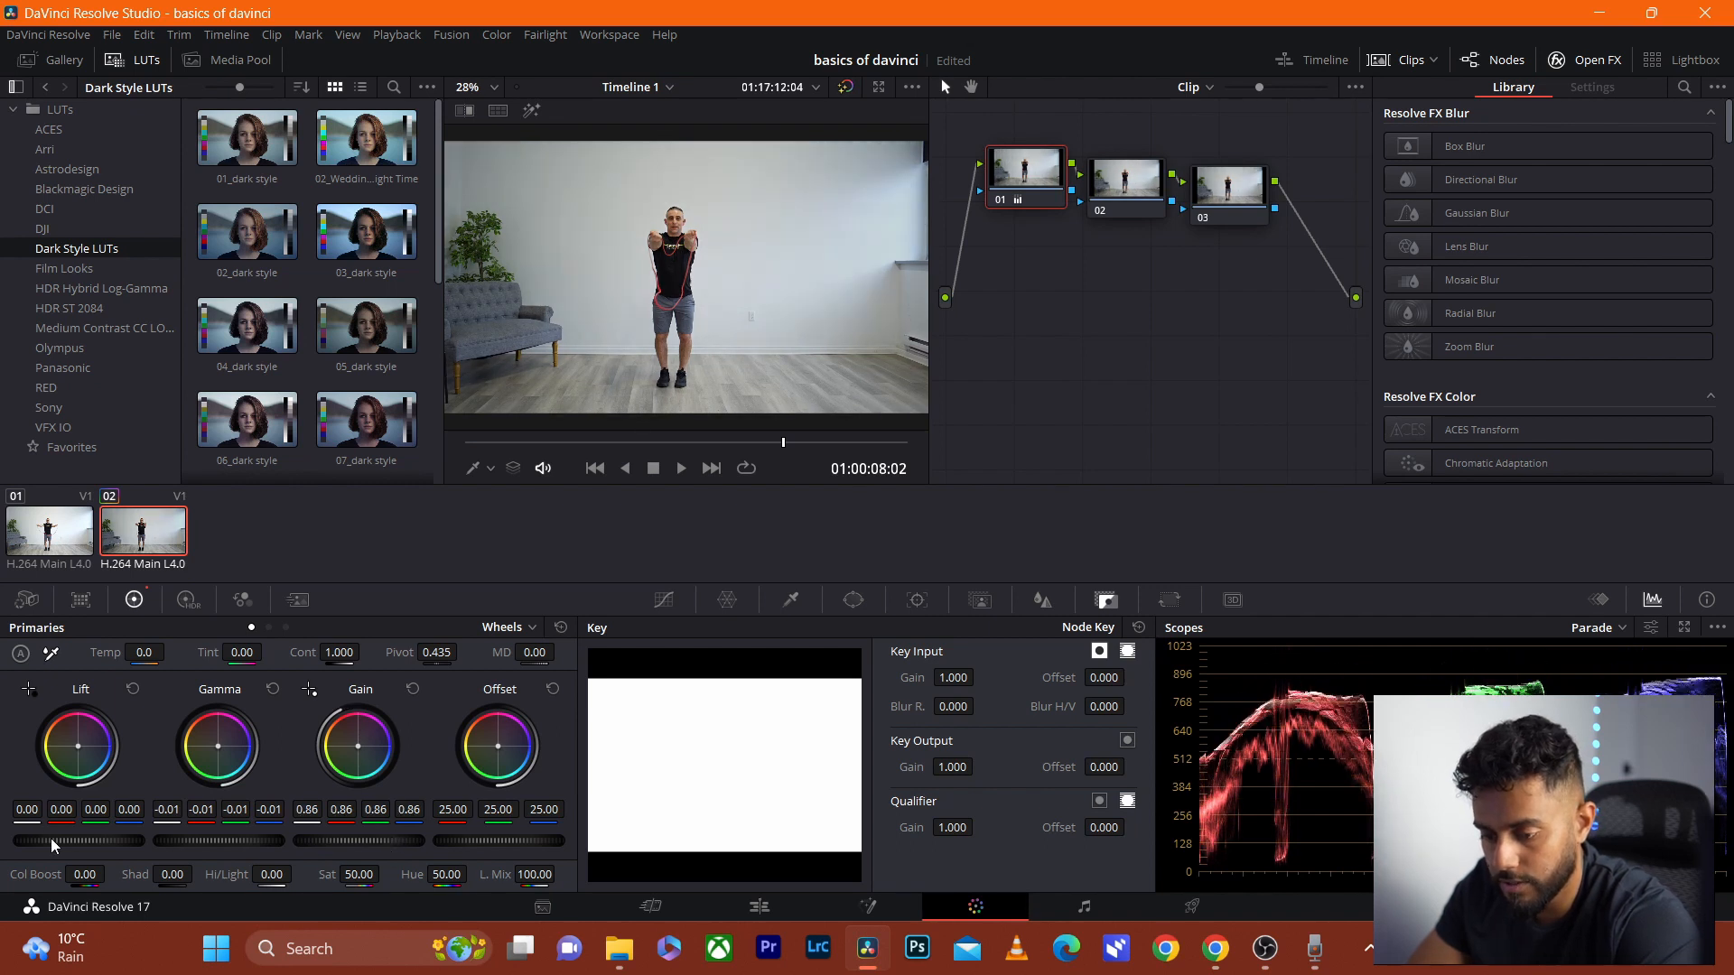
drag(51, 844, 43, 844)
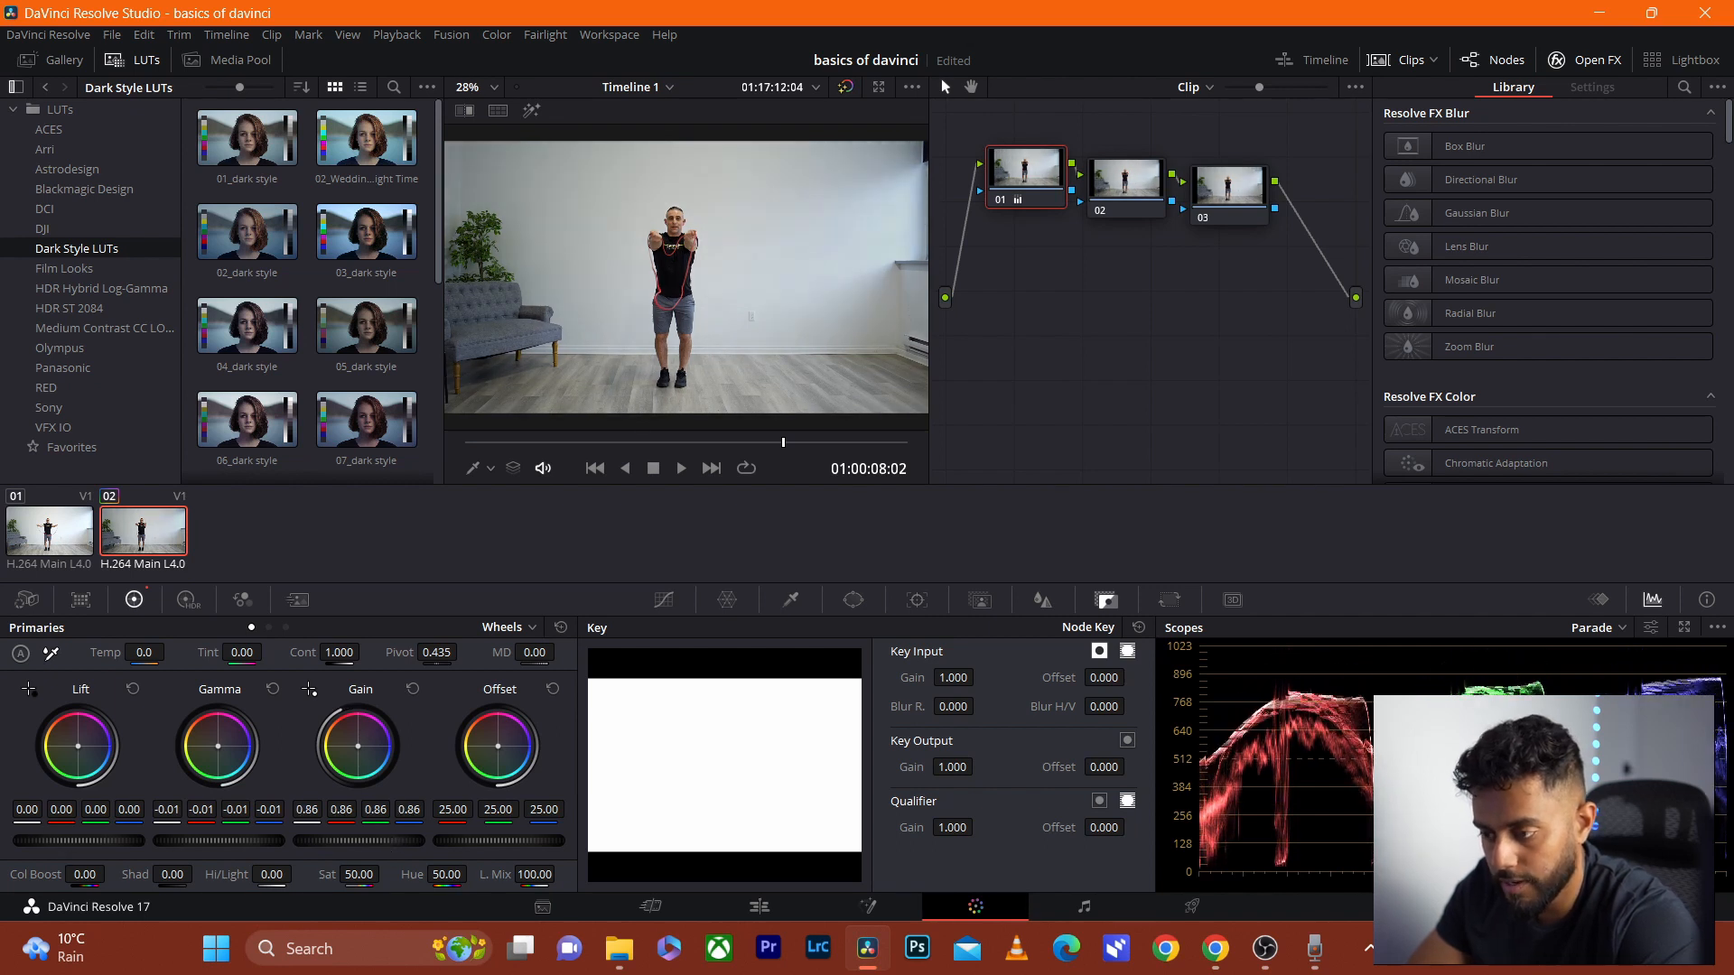
Set the colour temperature to 1060 on node 02 and the highlights to 38.50 on node 03
click(1138, 181)
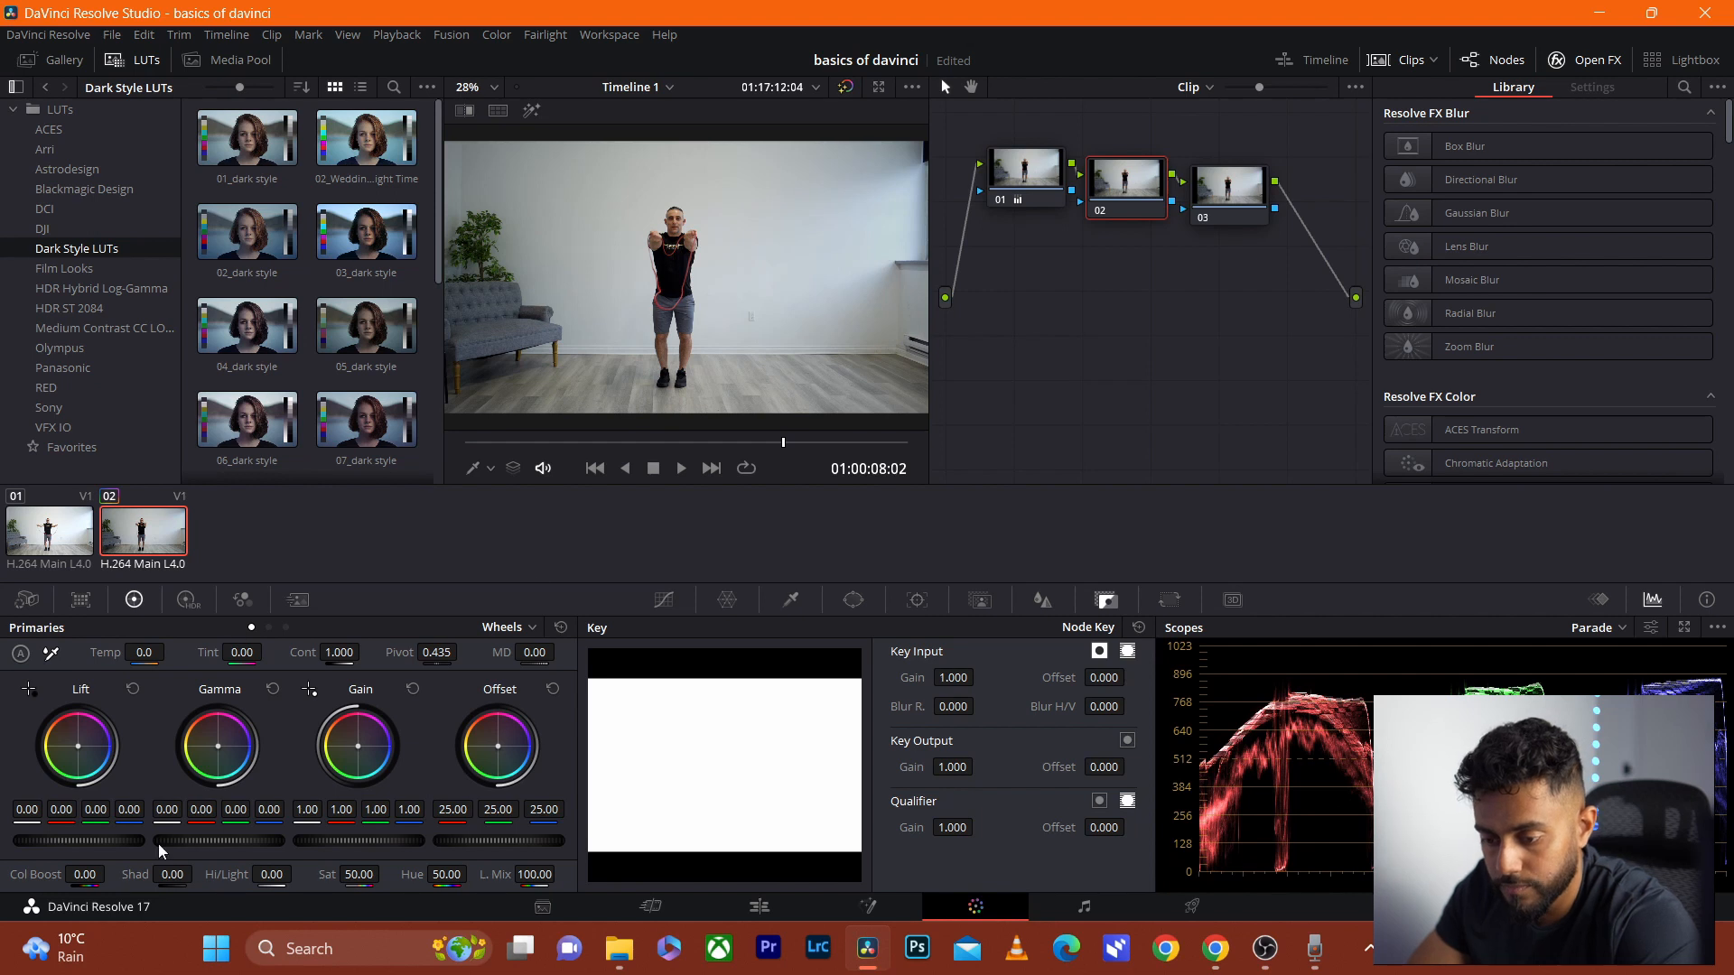
drag(145, 654, 240, 654)
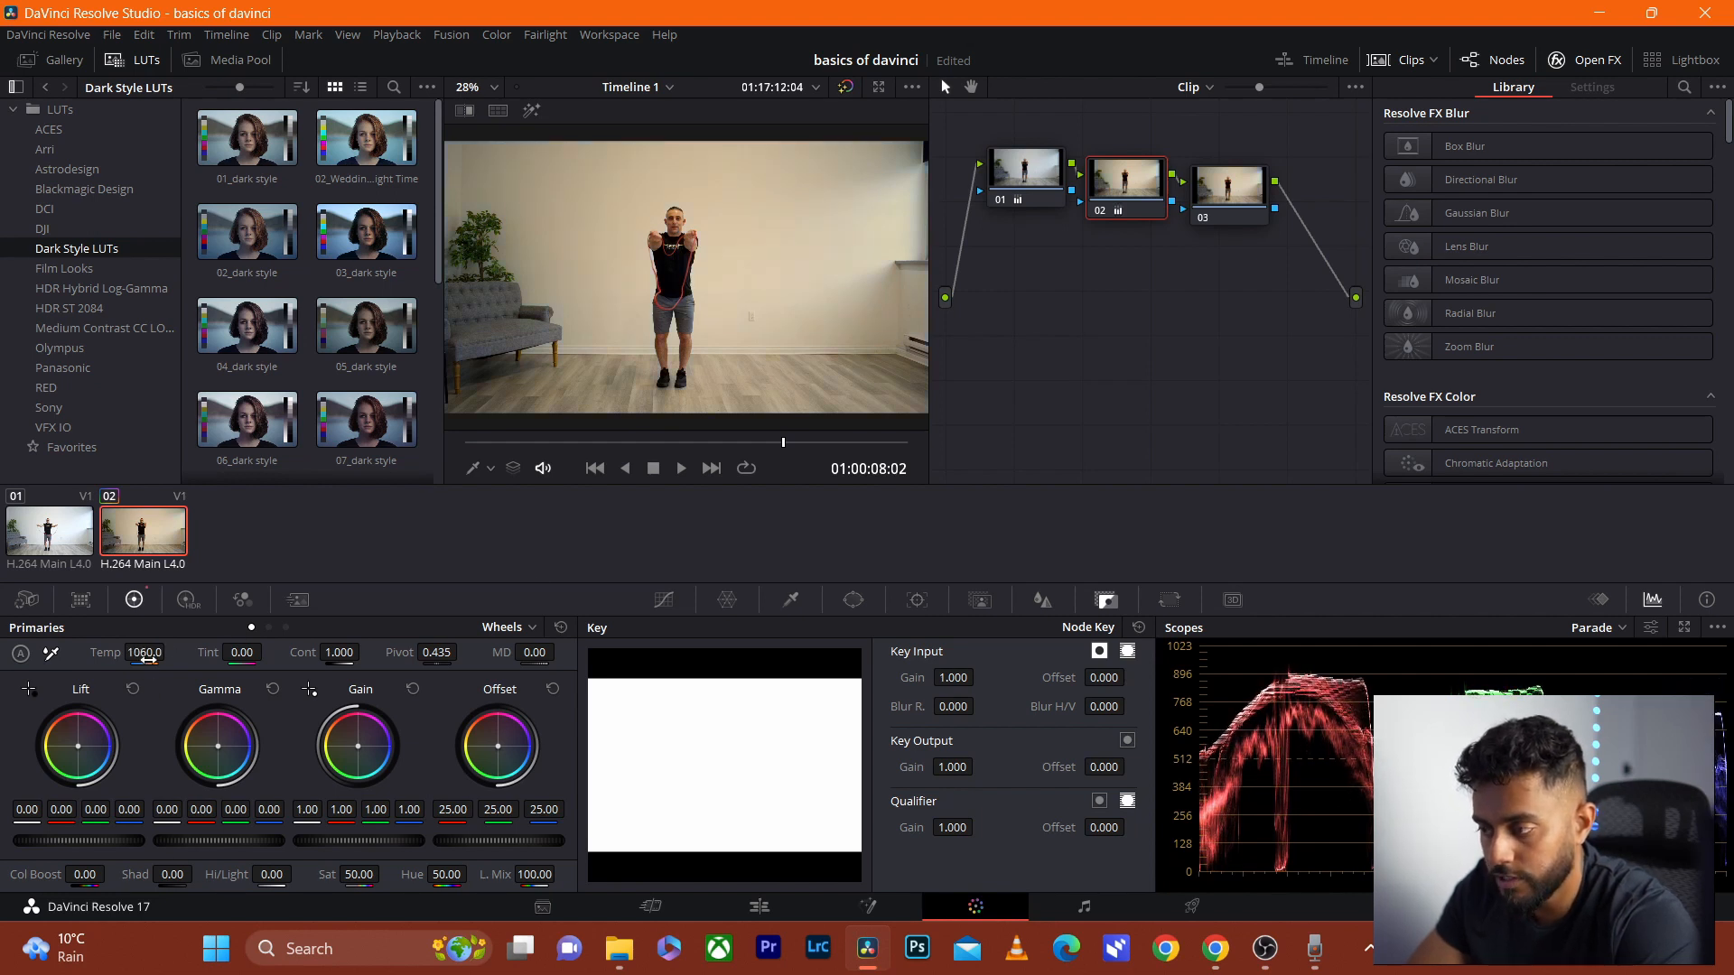
click(1216, 210)
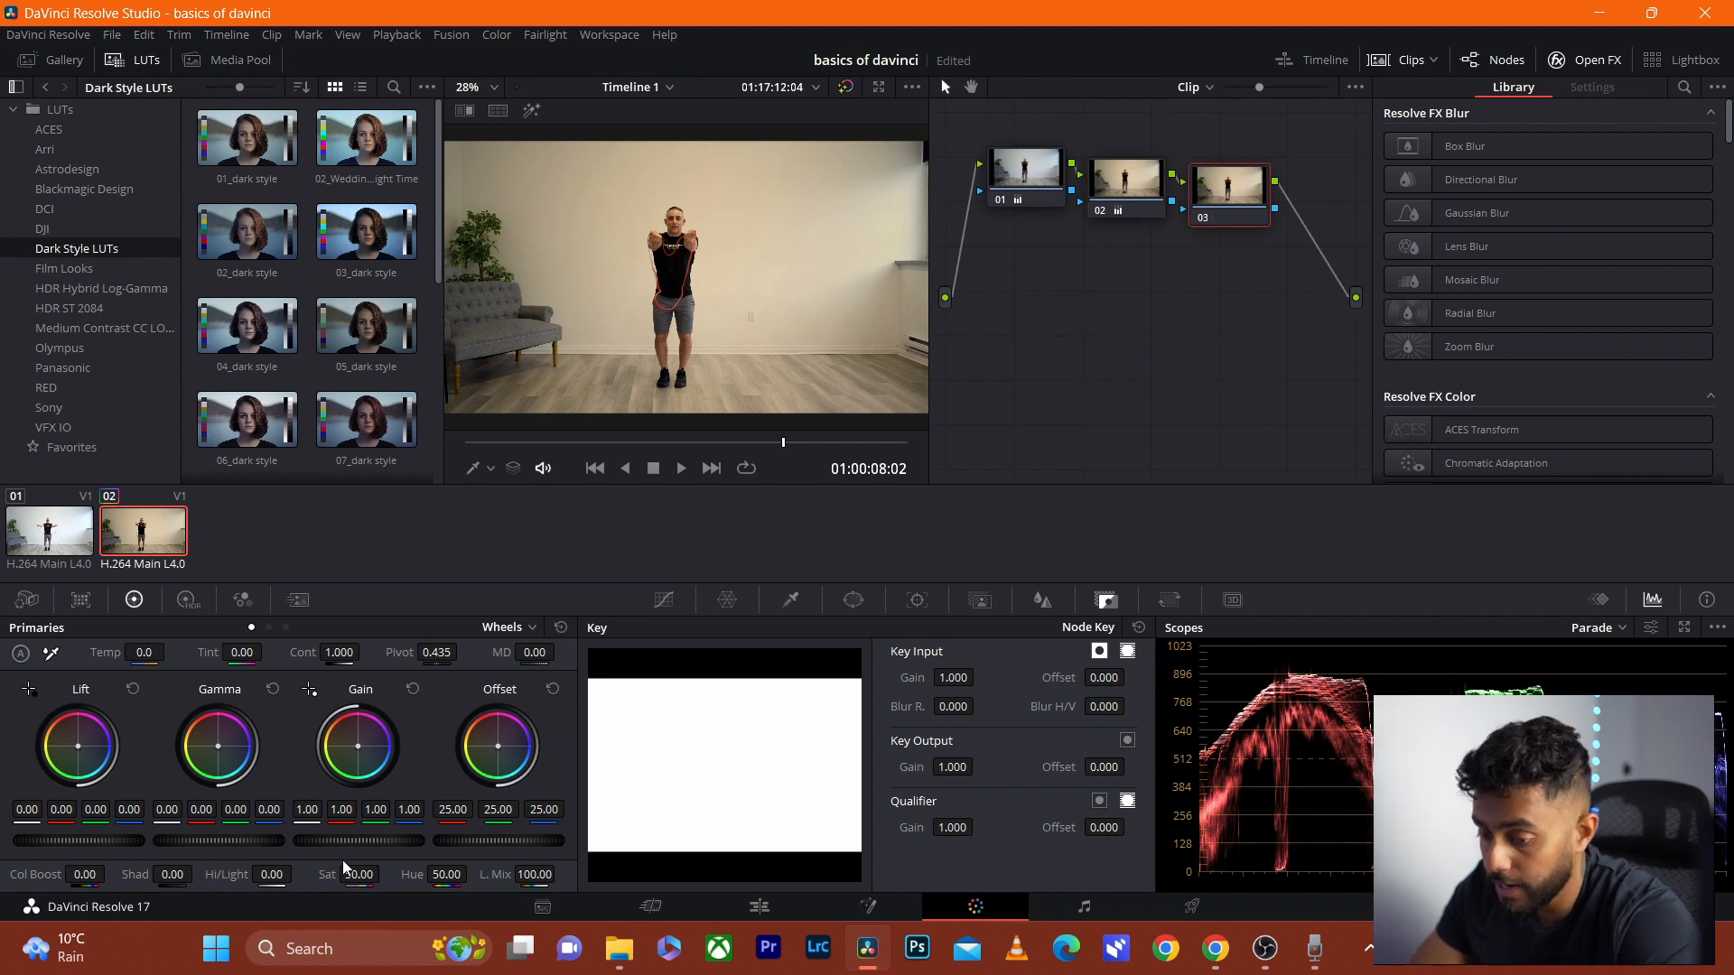
mouse_move(271, 874)
mouse_down()
mouse_move(312, 874)
mouse_move(297, 874)
mouse_up()
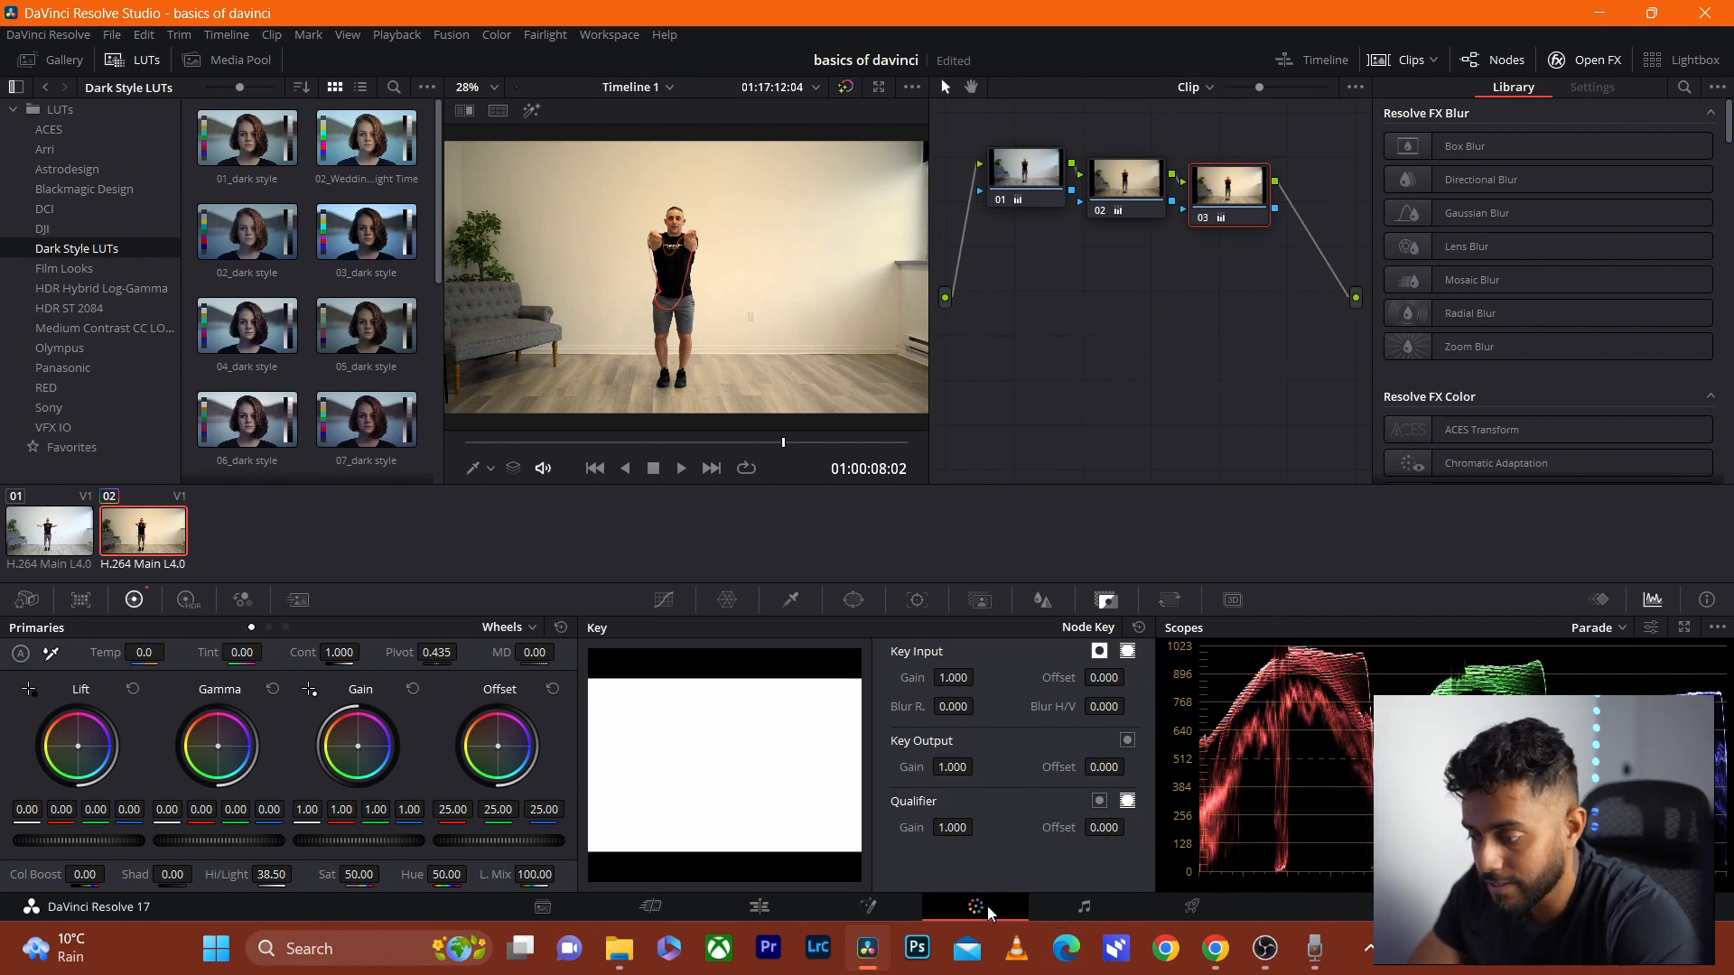
On the Fairlight page, equalize the Audio 1 track with gains of -6.9, -6.0, -9.4 and +11.5 dB on bands 2 to 5
click(1070, 912)
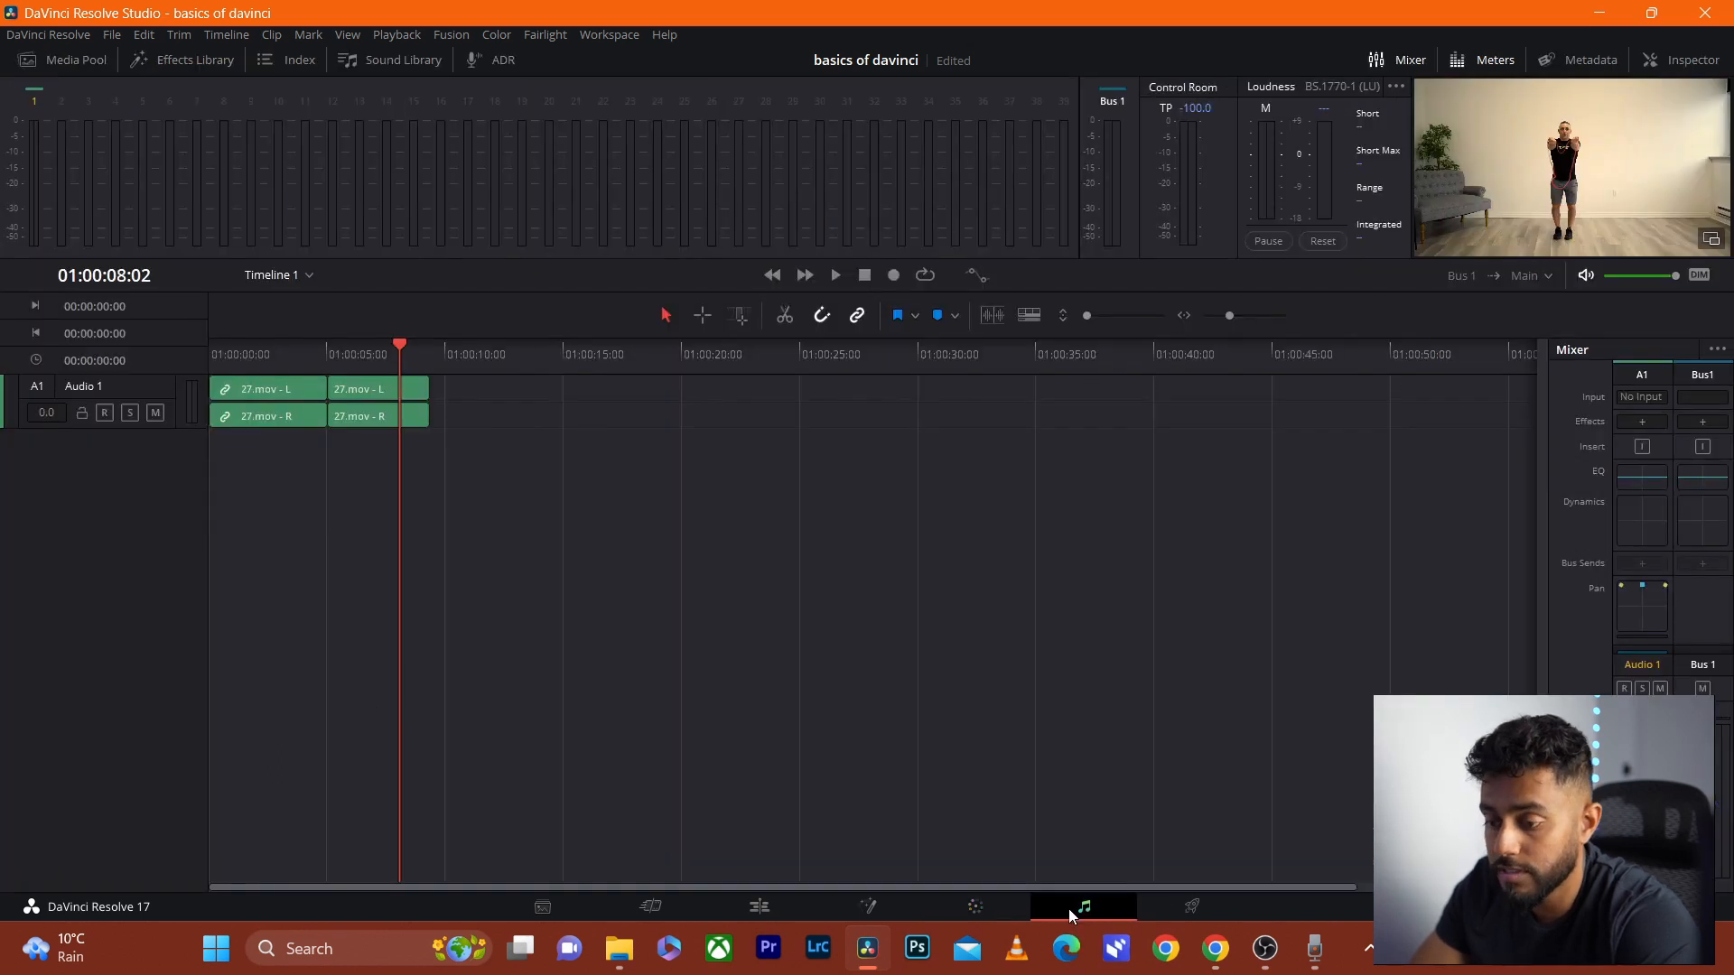
drag(262, 345, 222, 346)
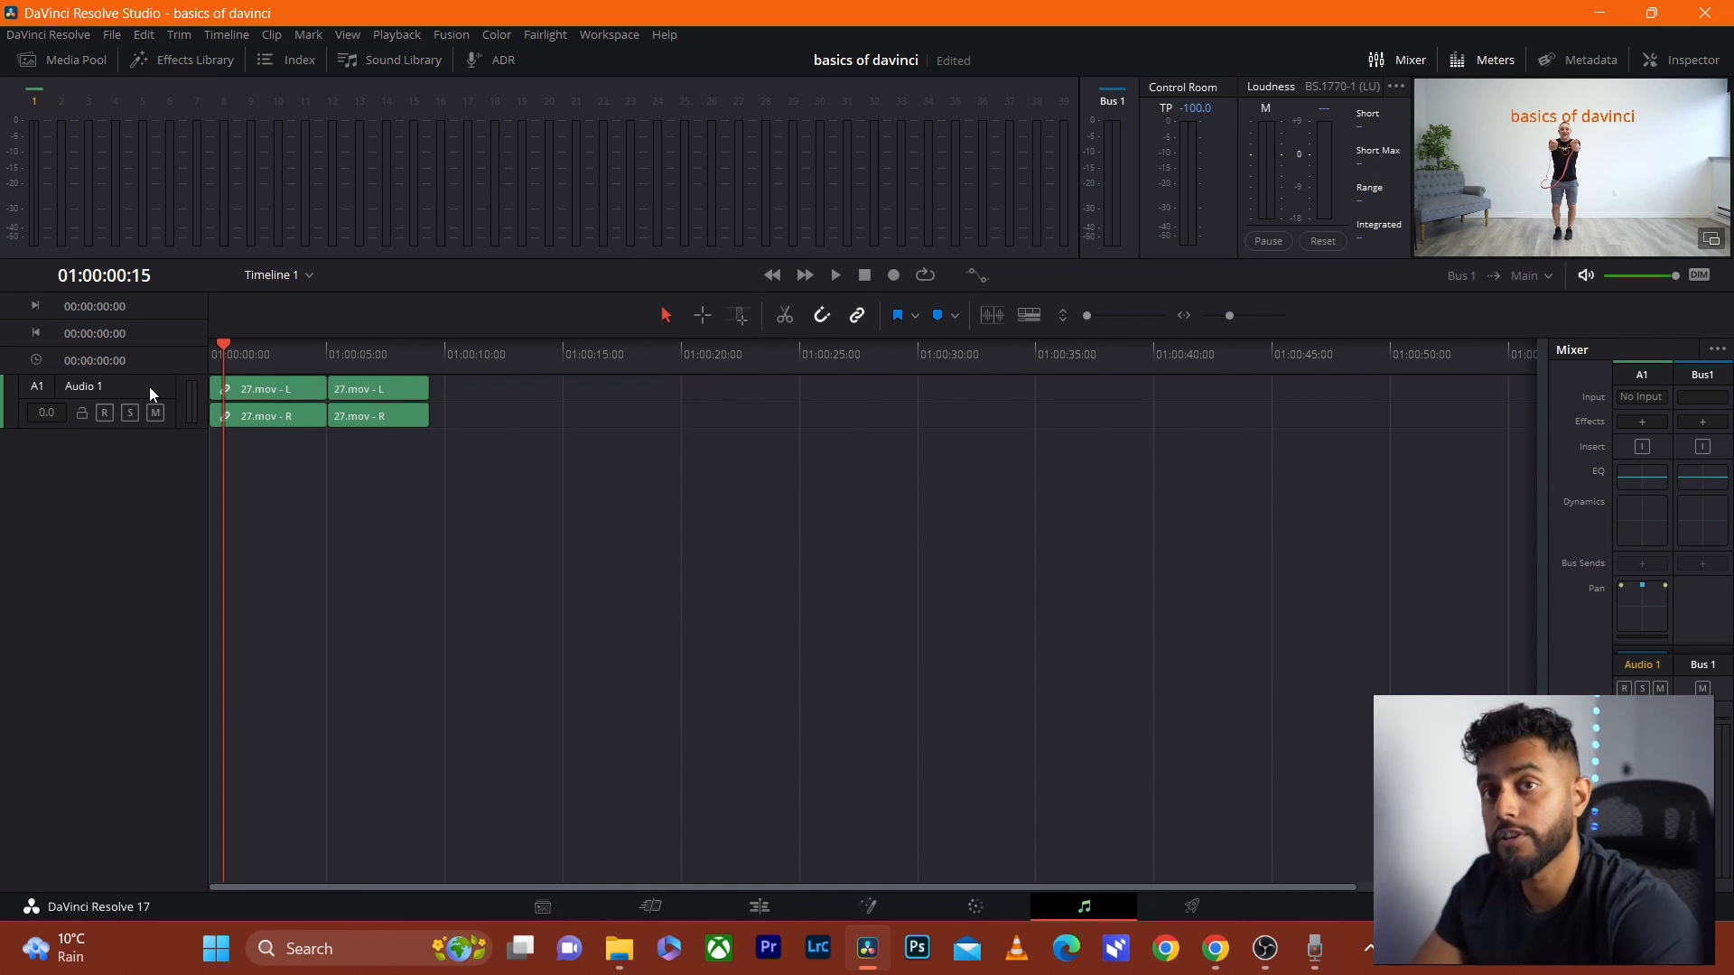
click(1645, 484)
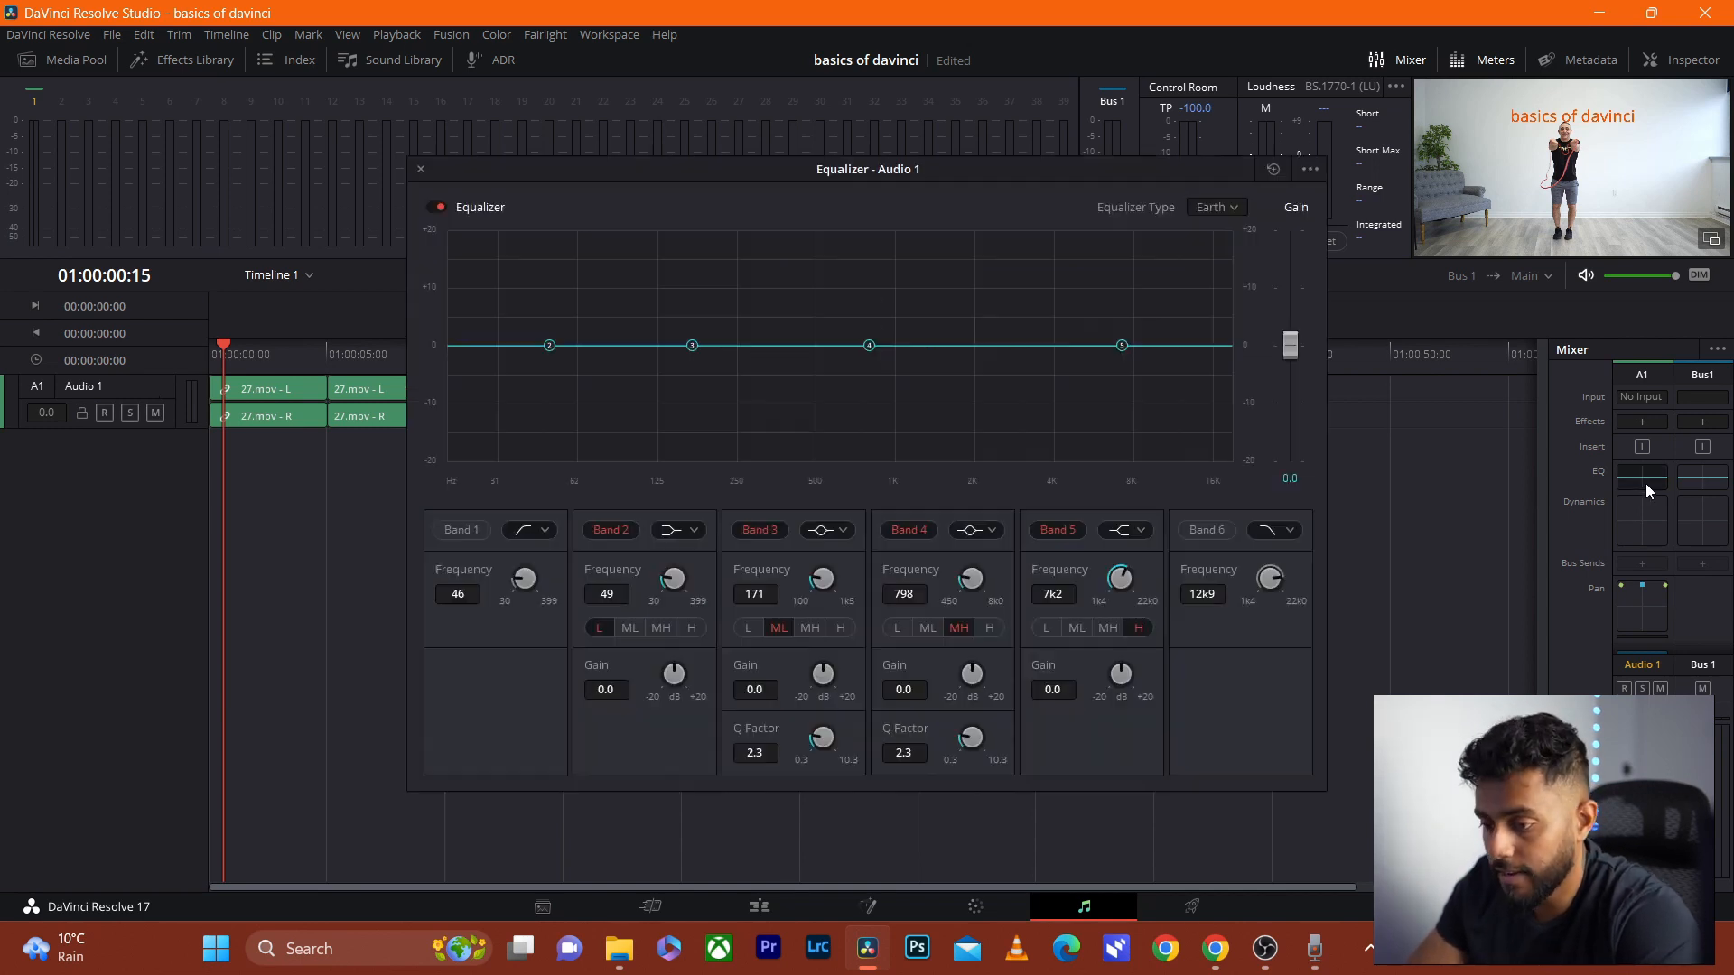
drag(1121, 345, 1118, 279)
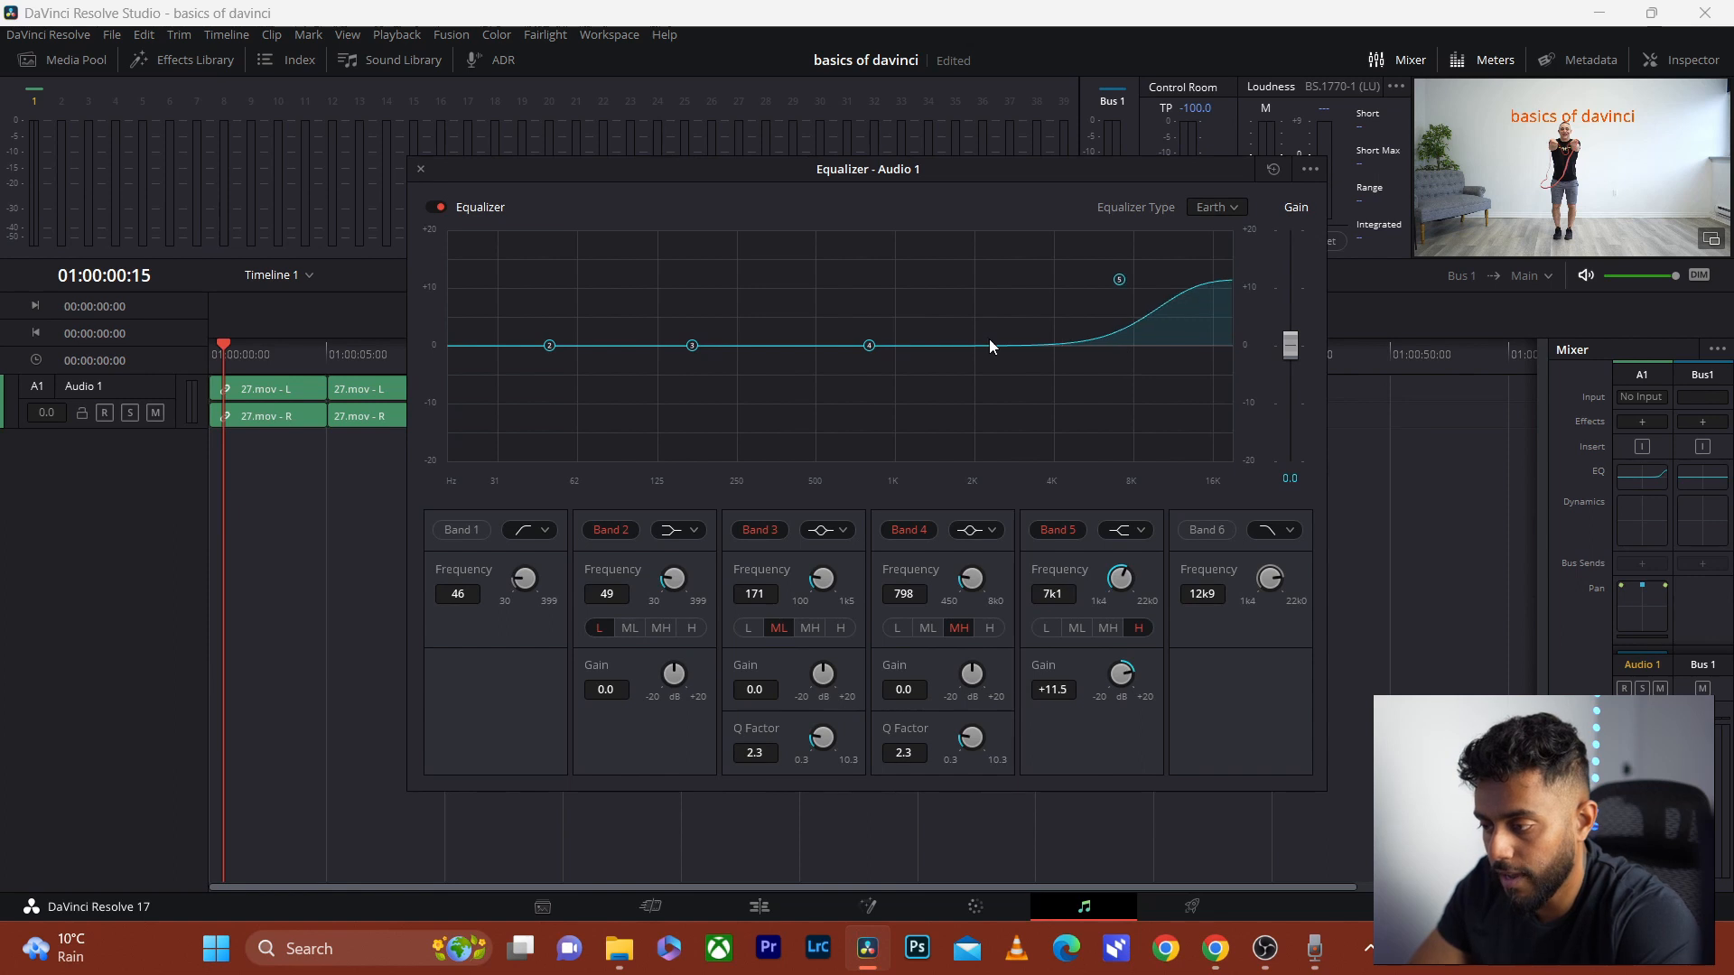
drag(862, 352, 865, 401)
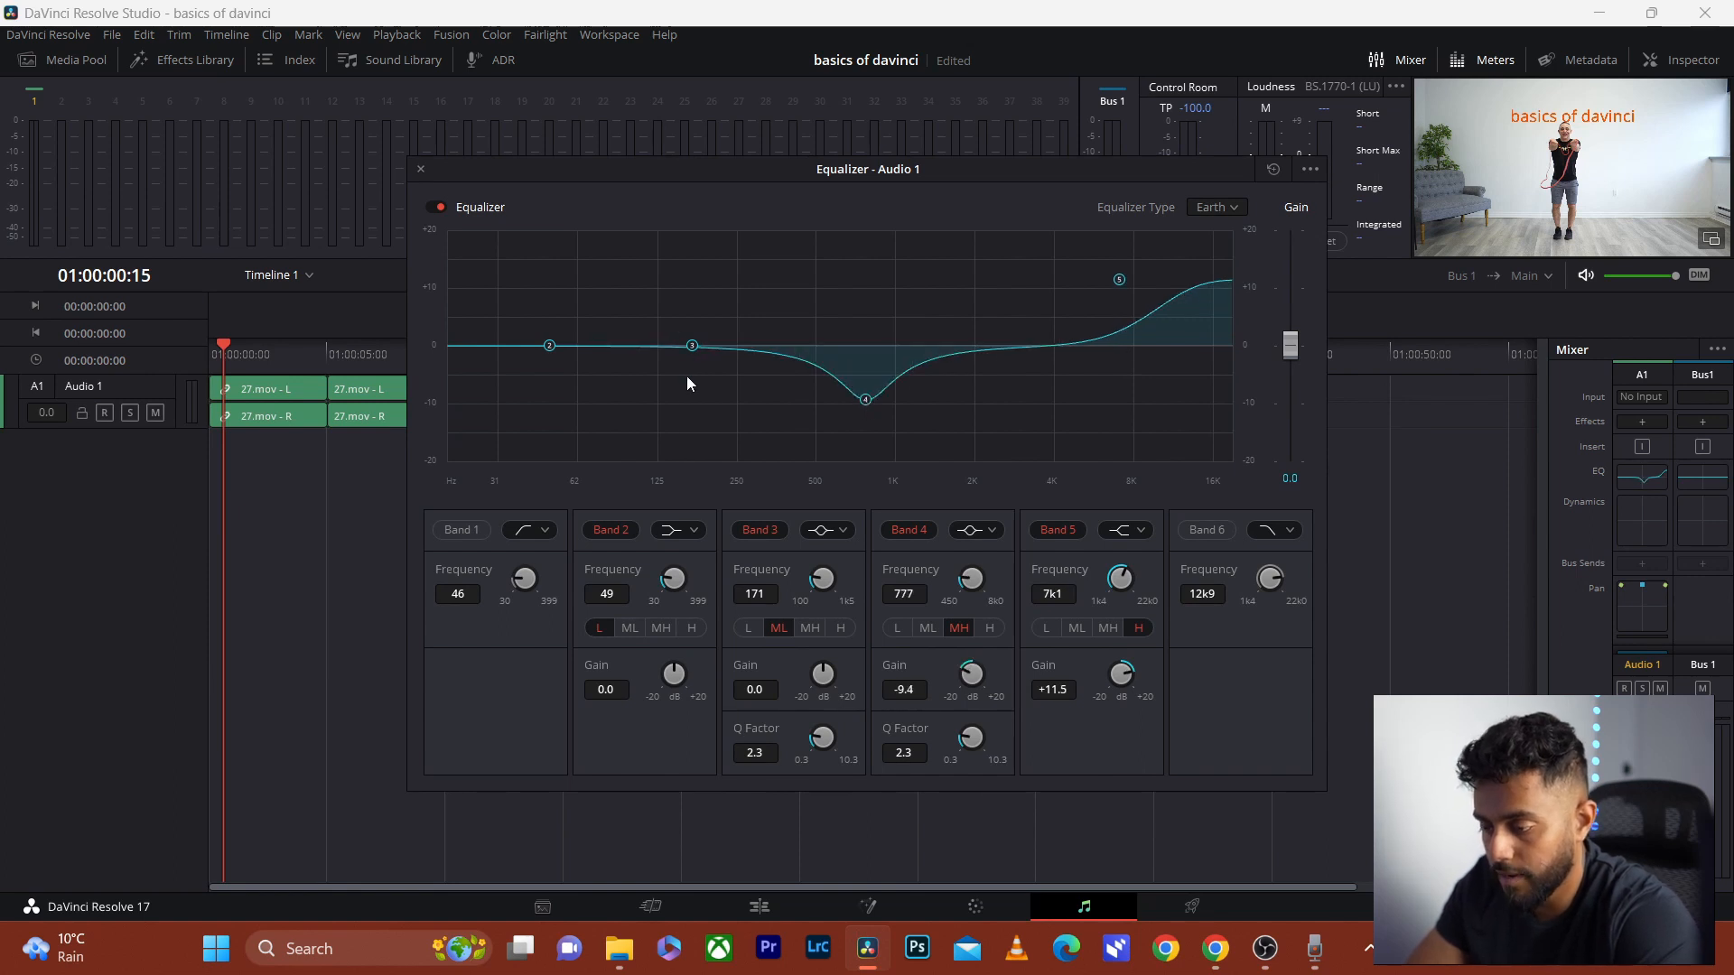
drag(689, 353, 686, 384)
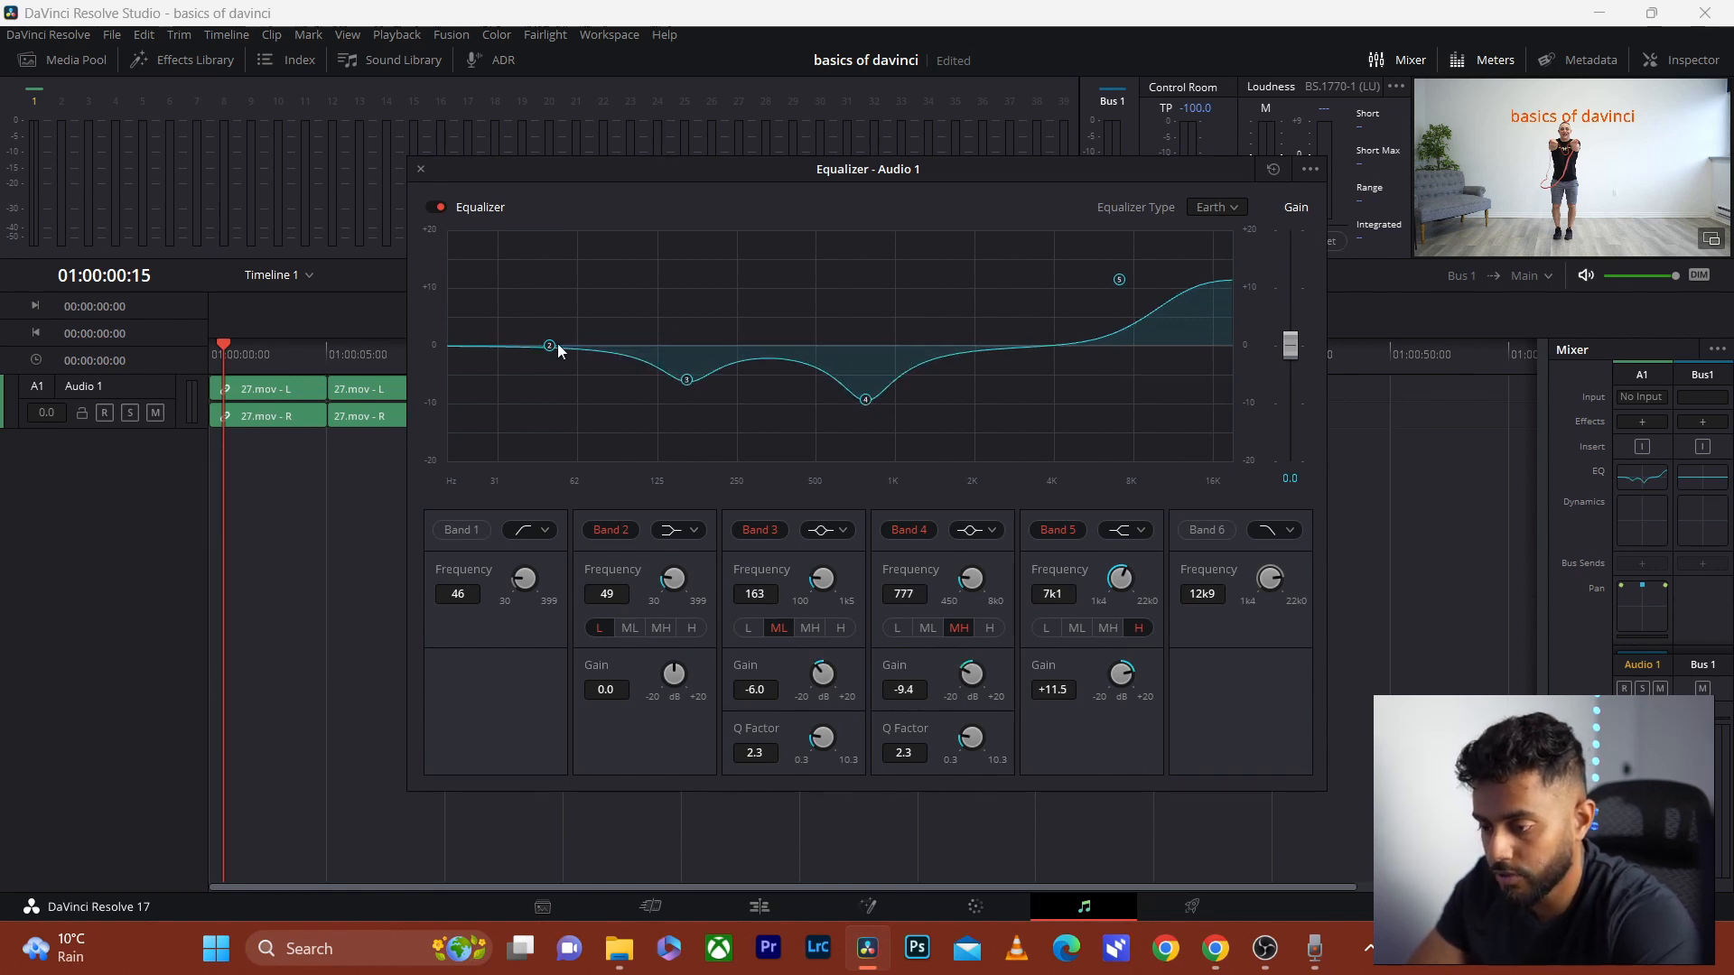
drag(552, 345, 557, 390)
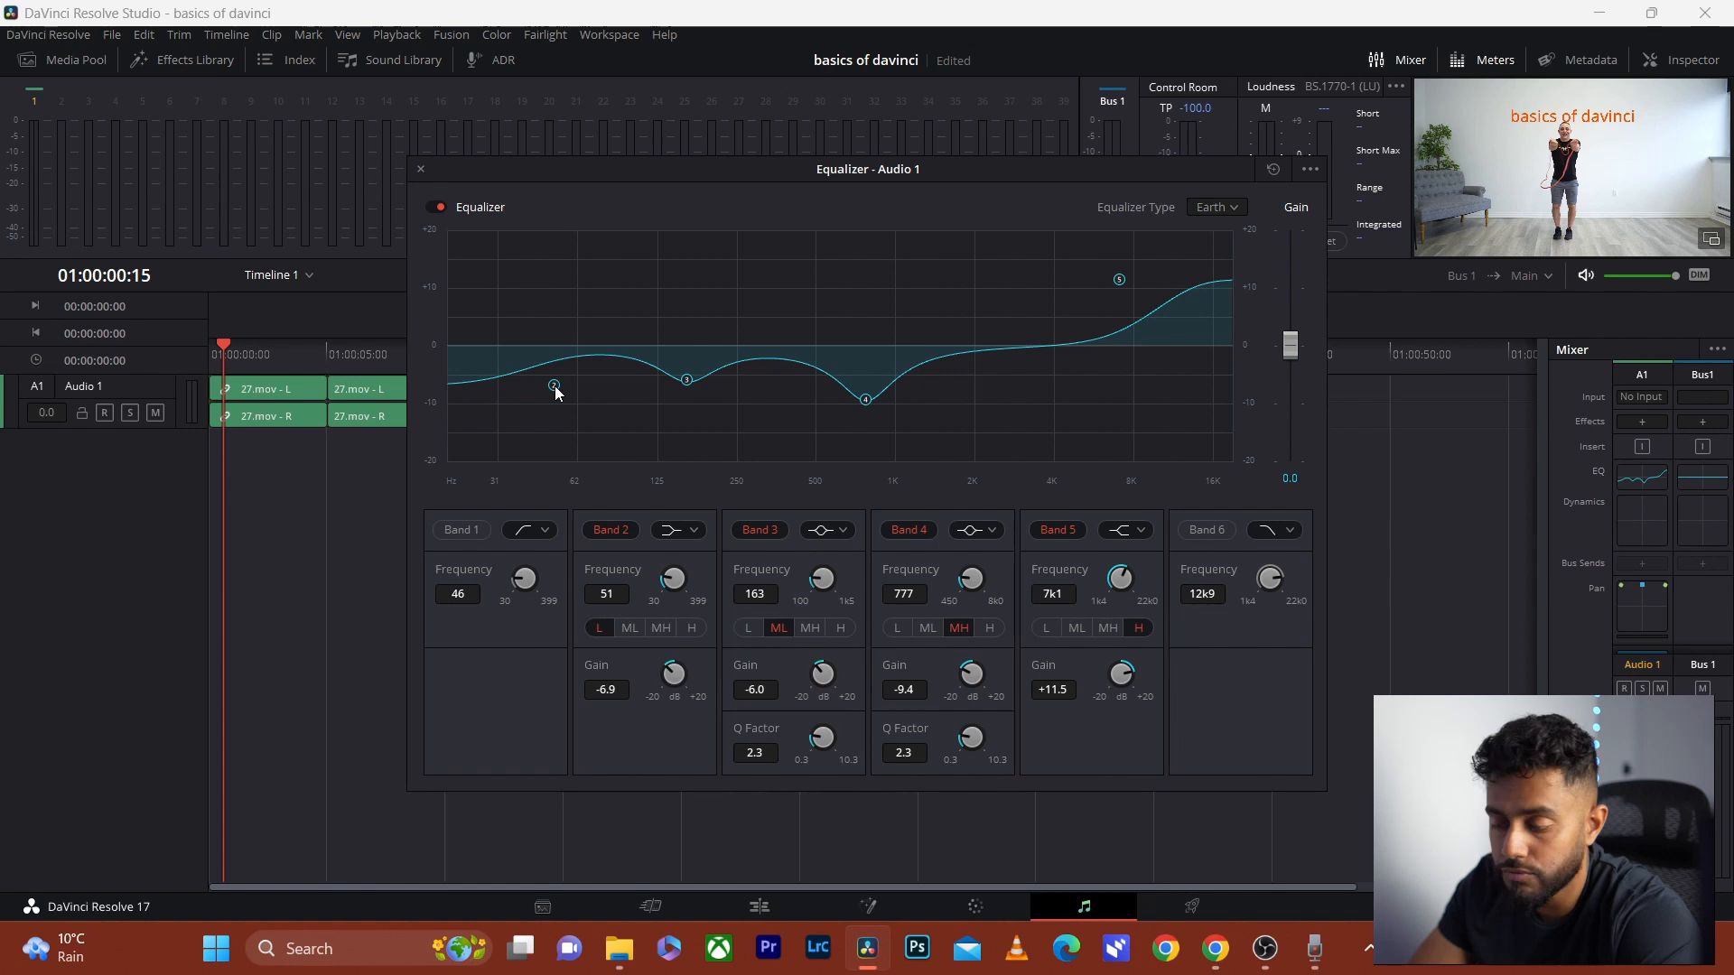
click(420, 170)
drag(260, 355, 319, 367)
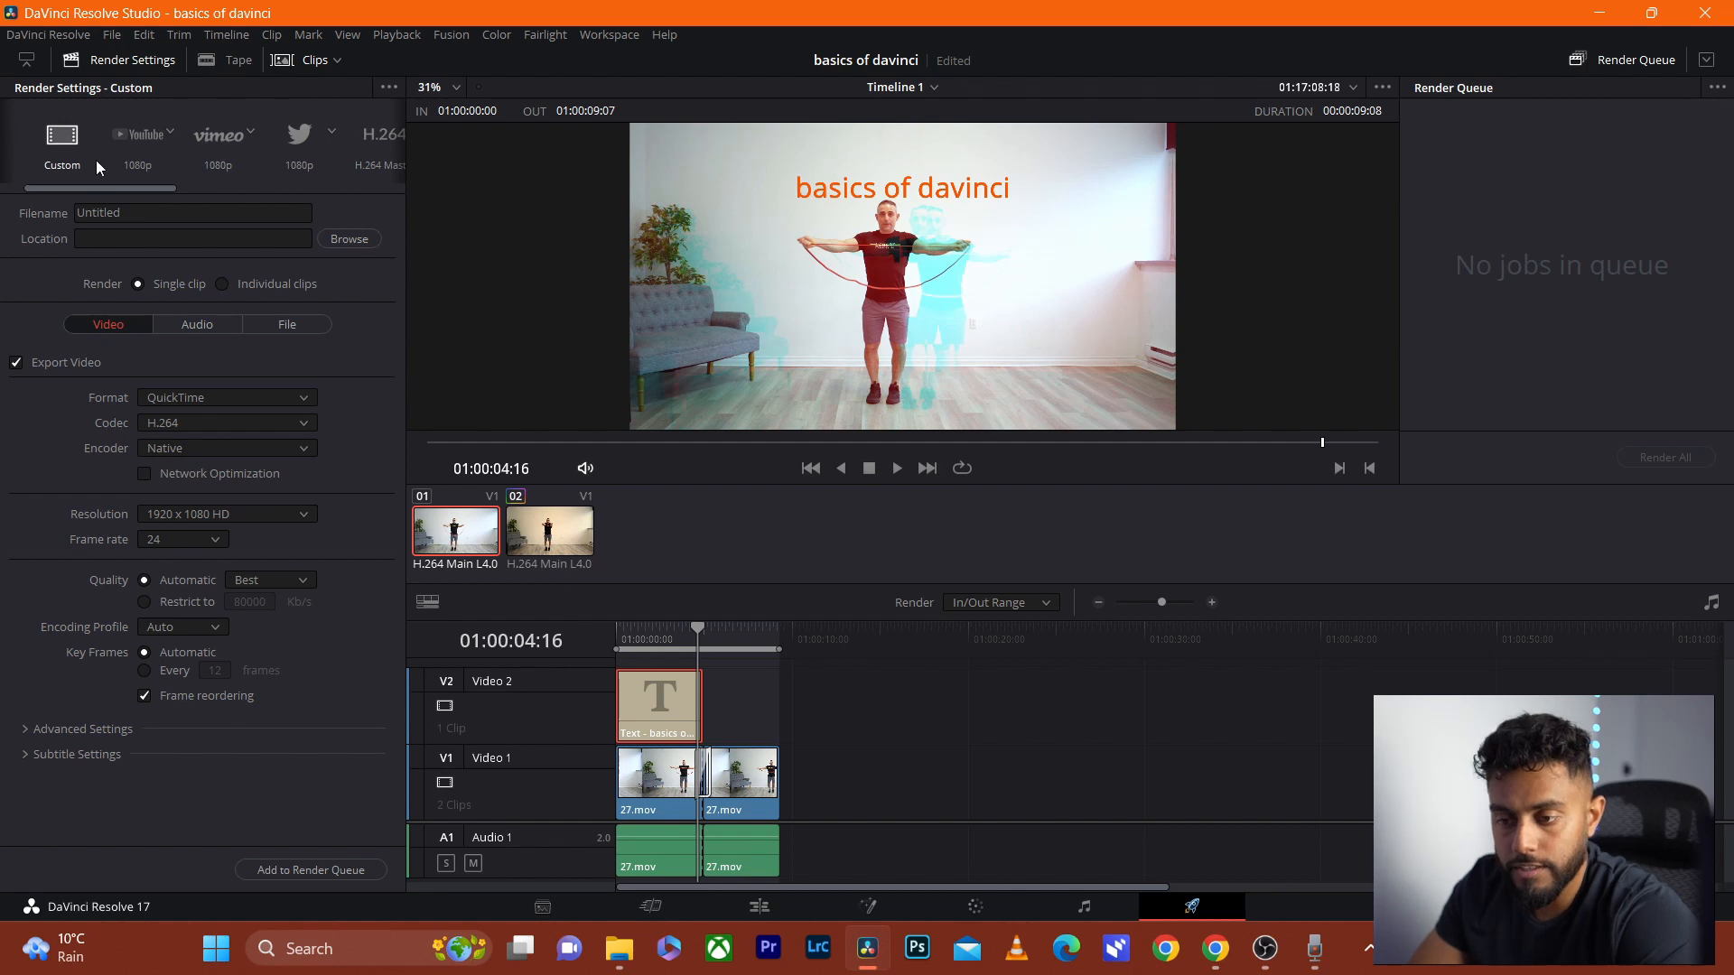
On the Deliver page, name the render file "Basics of davinci" and set its save location to C:\vol0
click(214, 214)
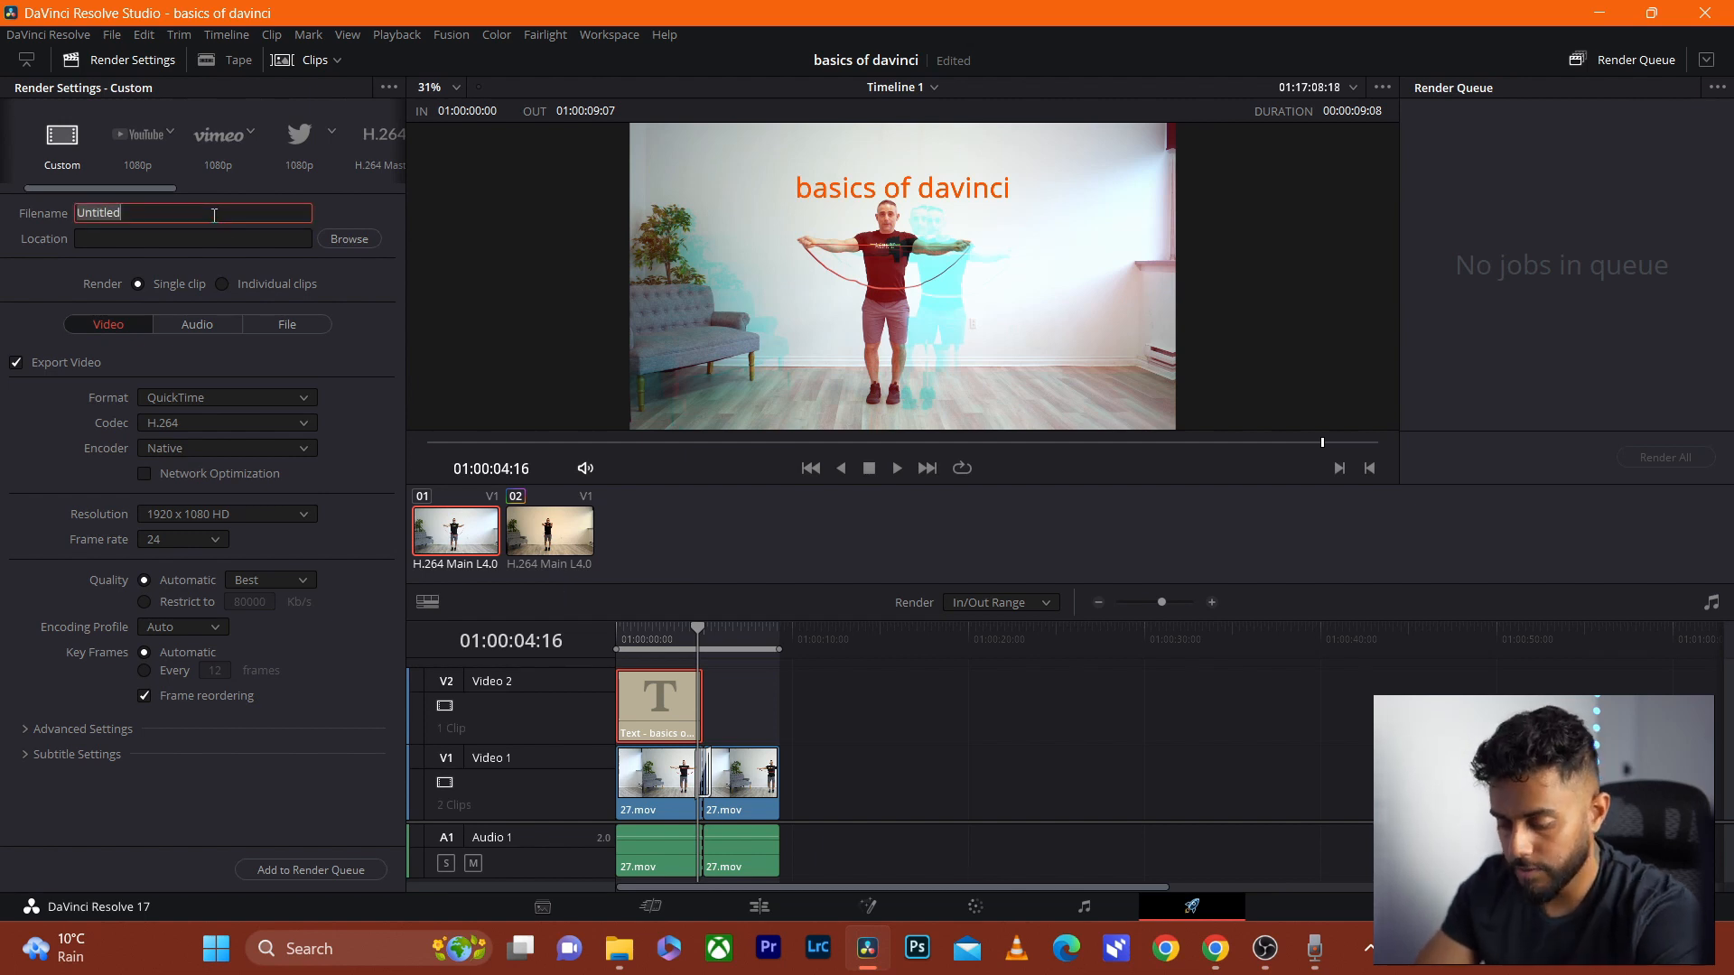
text(Bai)
text(ic)
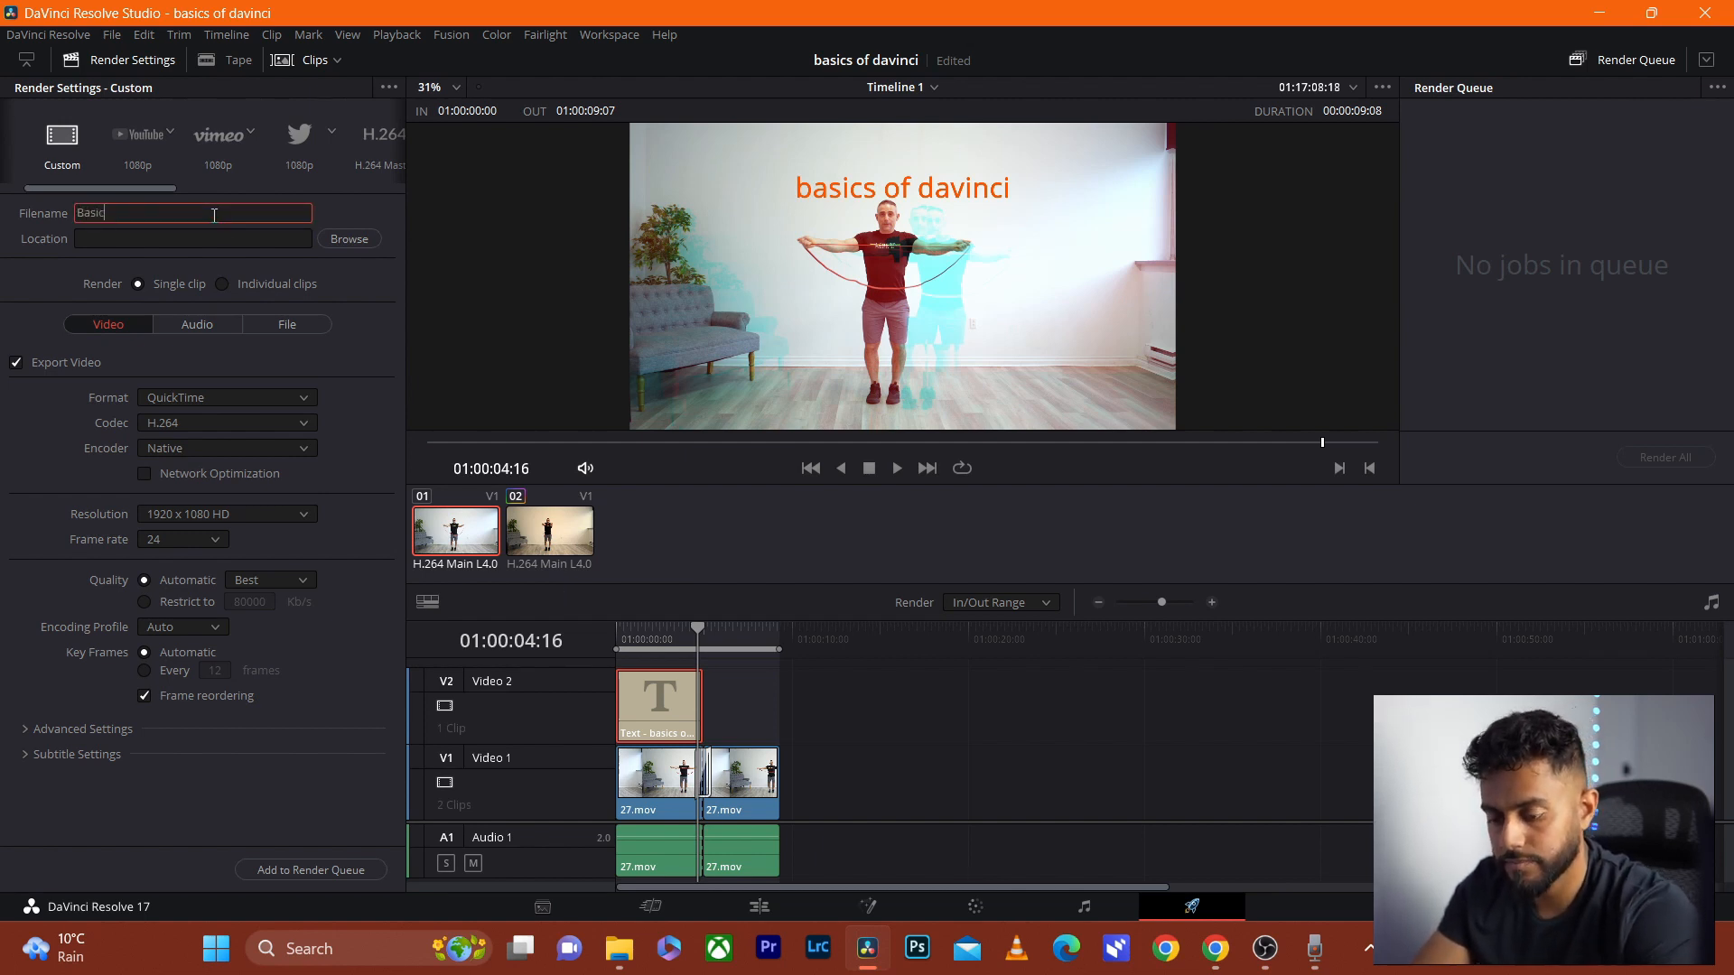
text(s of davi)
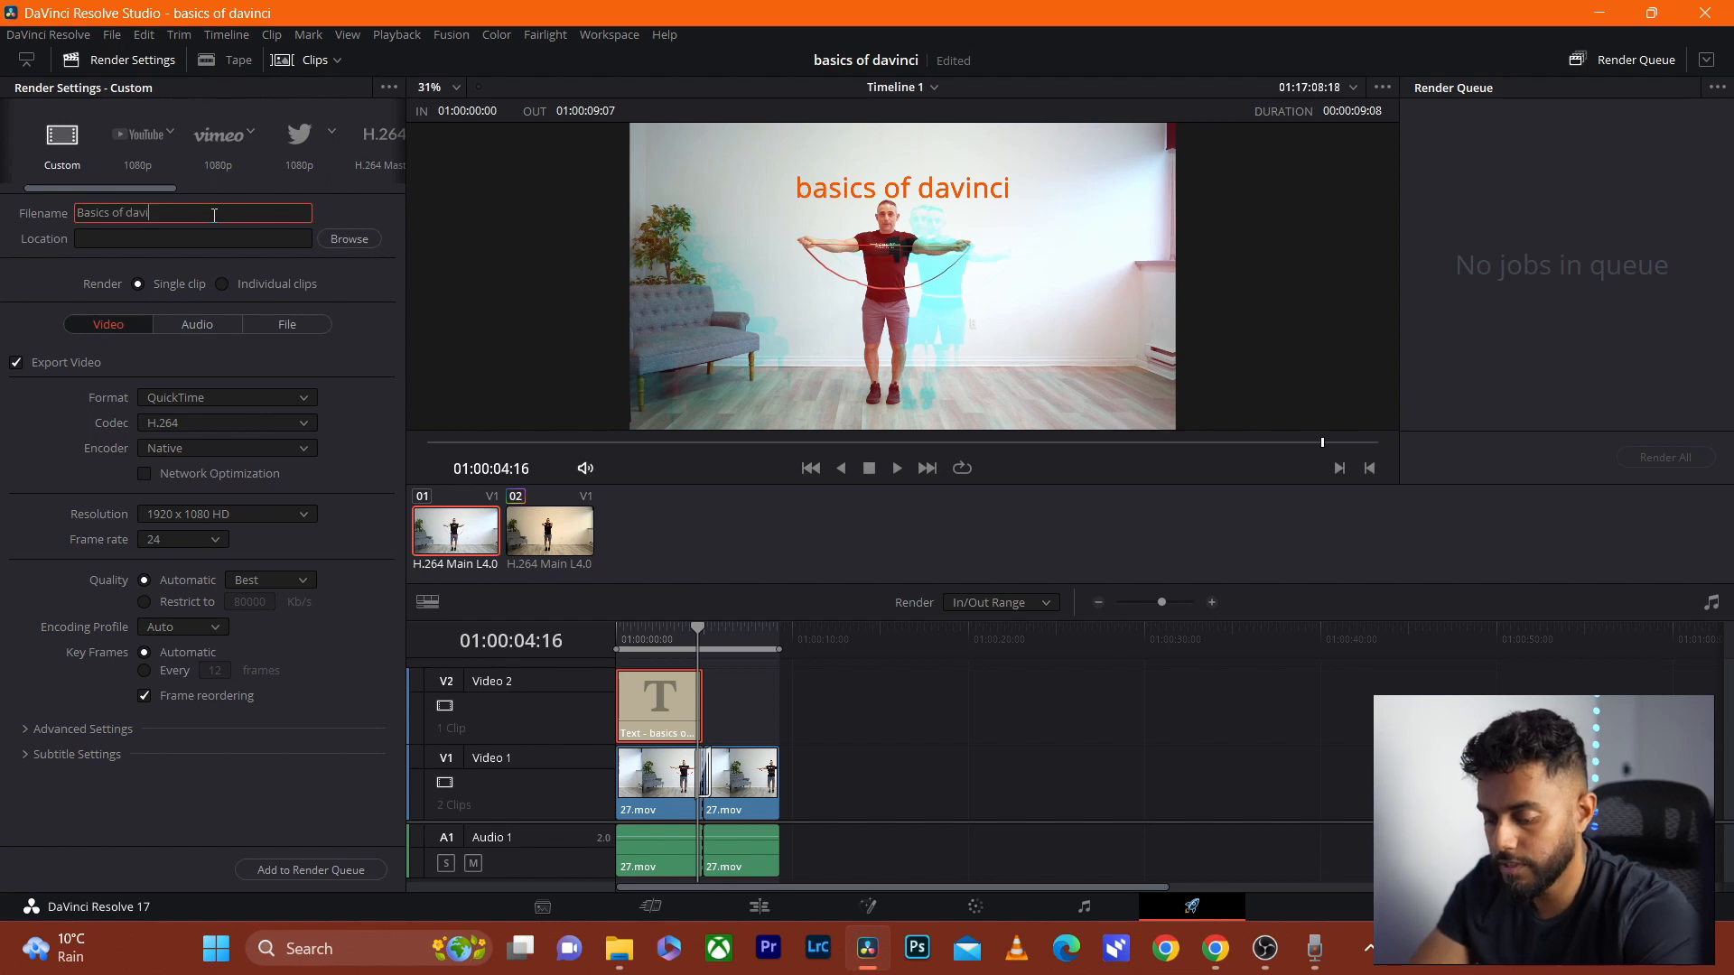
text(nci)
click(349, 238)
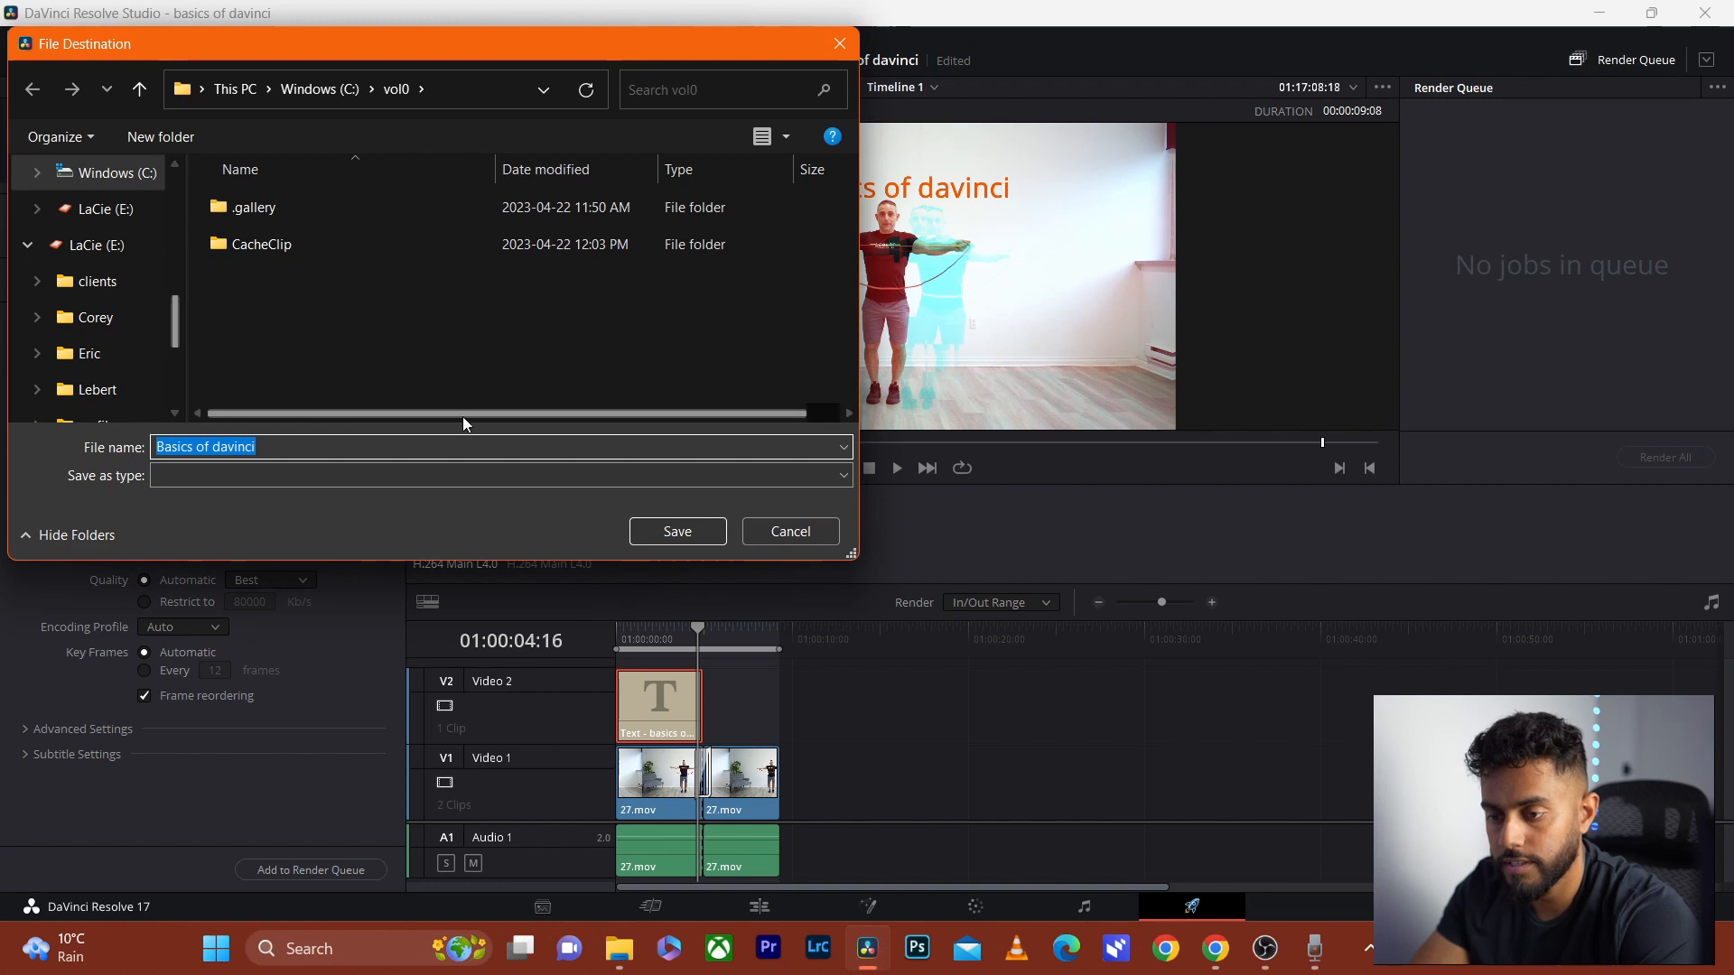
click(664, 528)
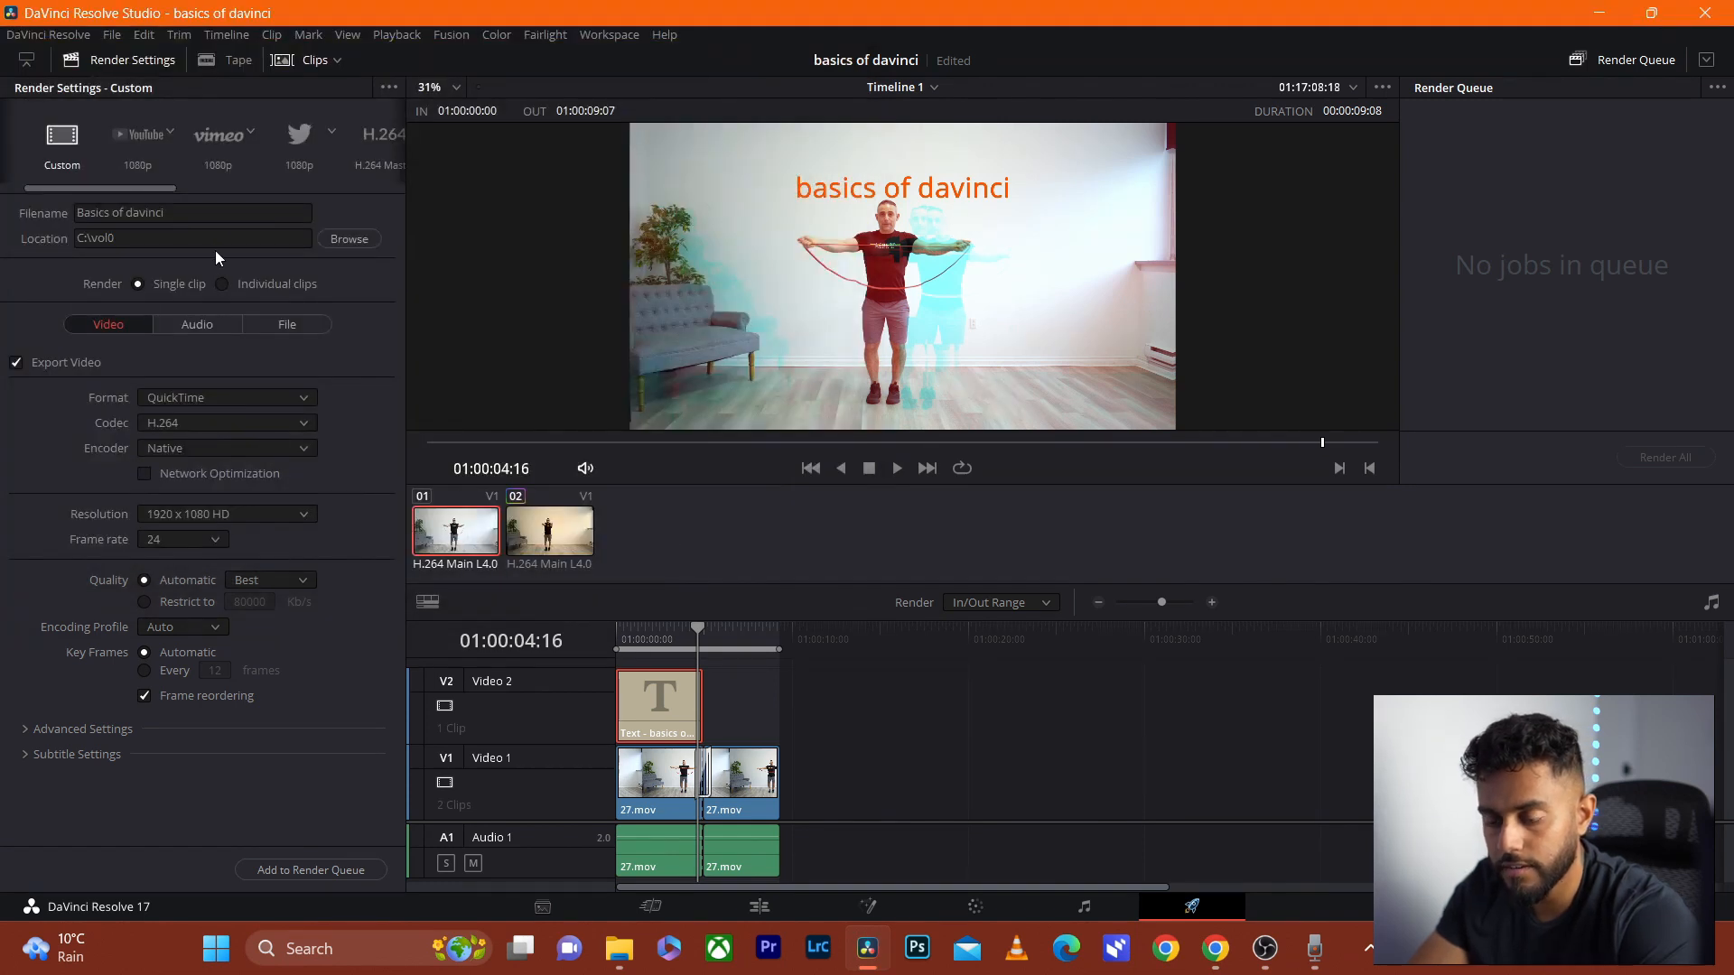
Add the timeline to the render queue in QuickTime format and start rendering the job
click(294, 399)
click(264, 598)
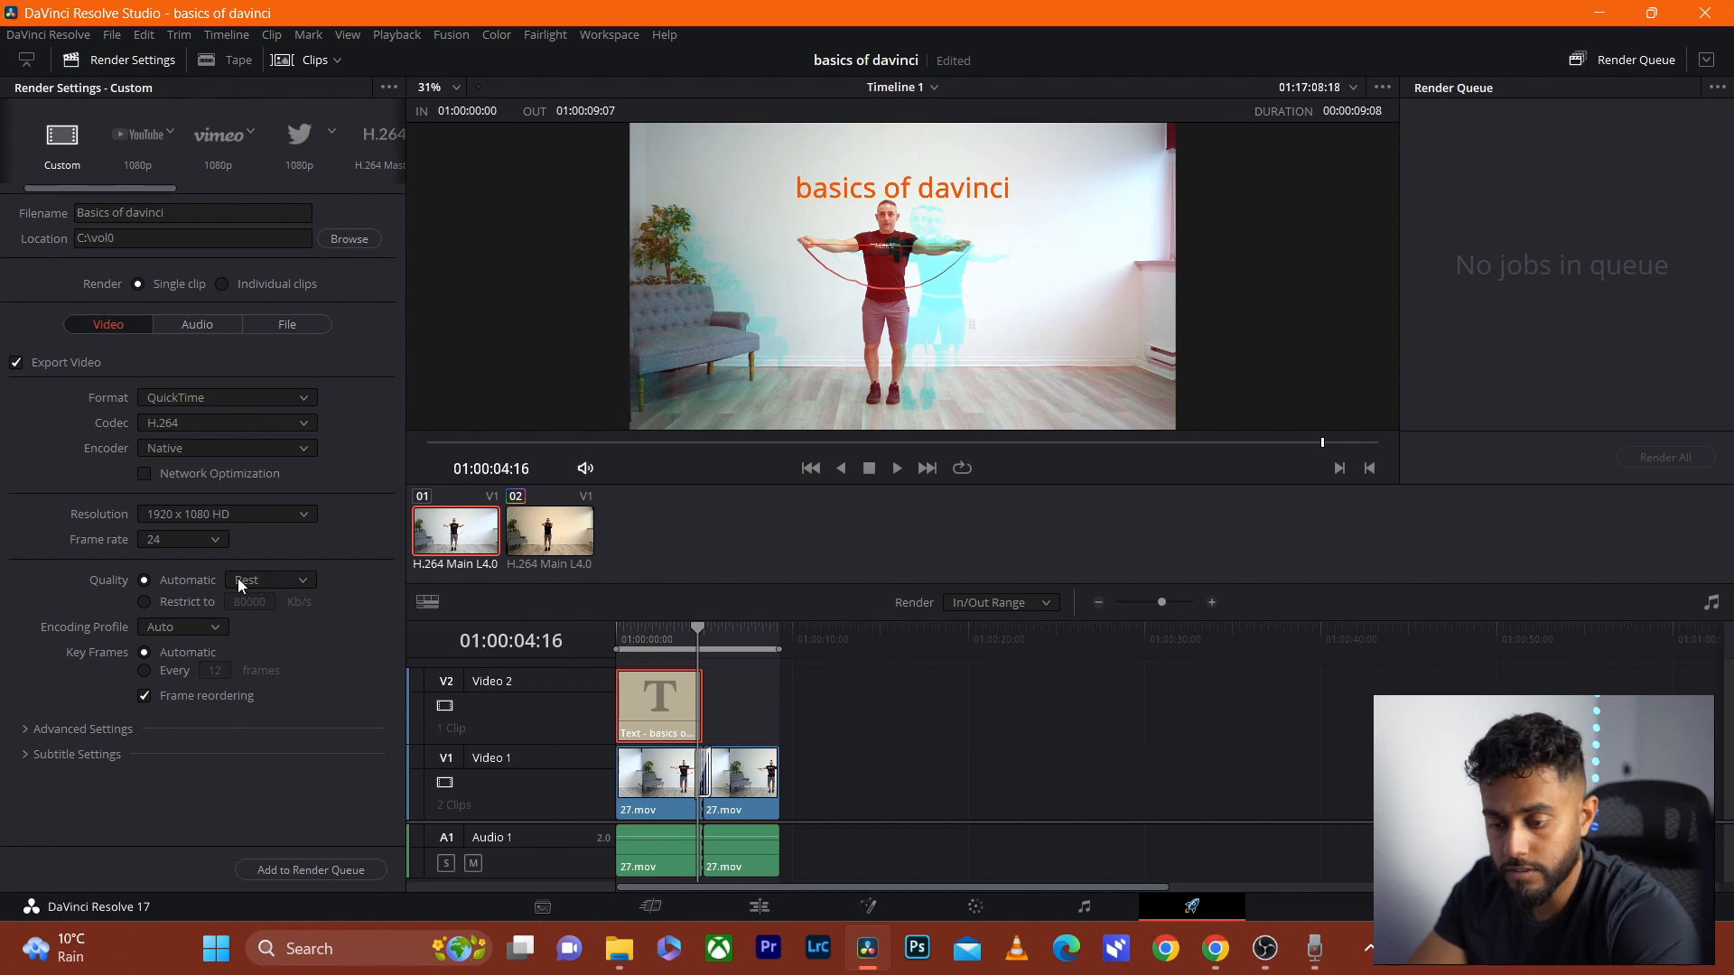
click(313, 870)
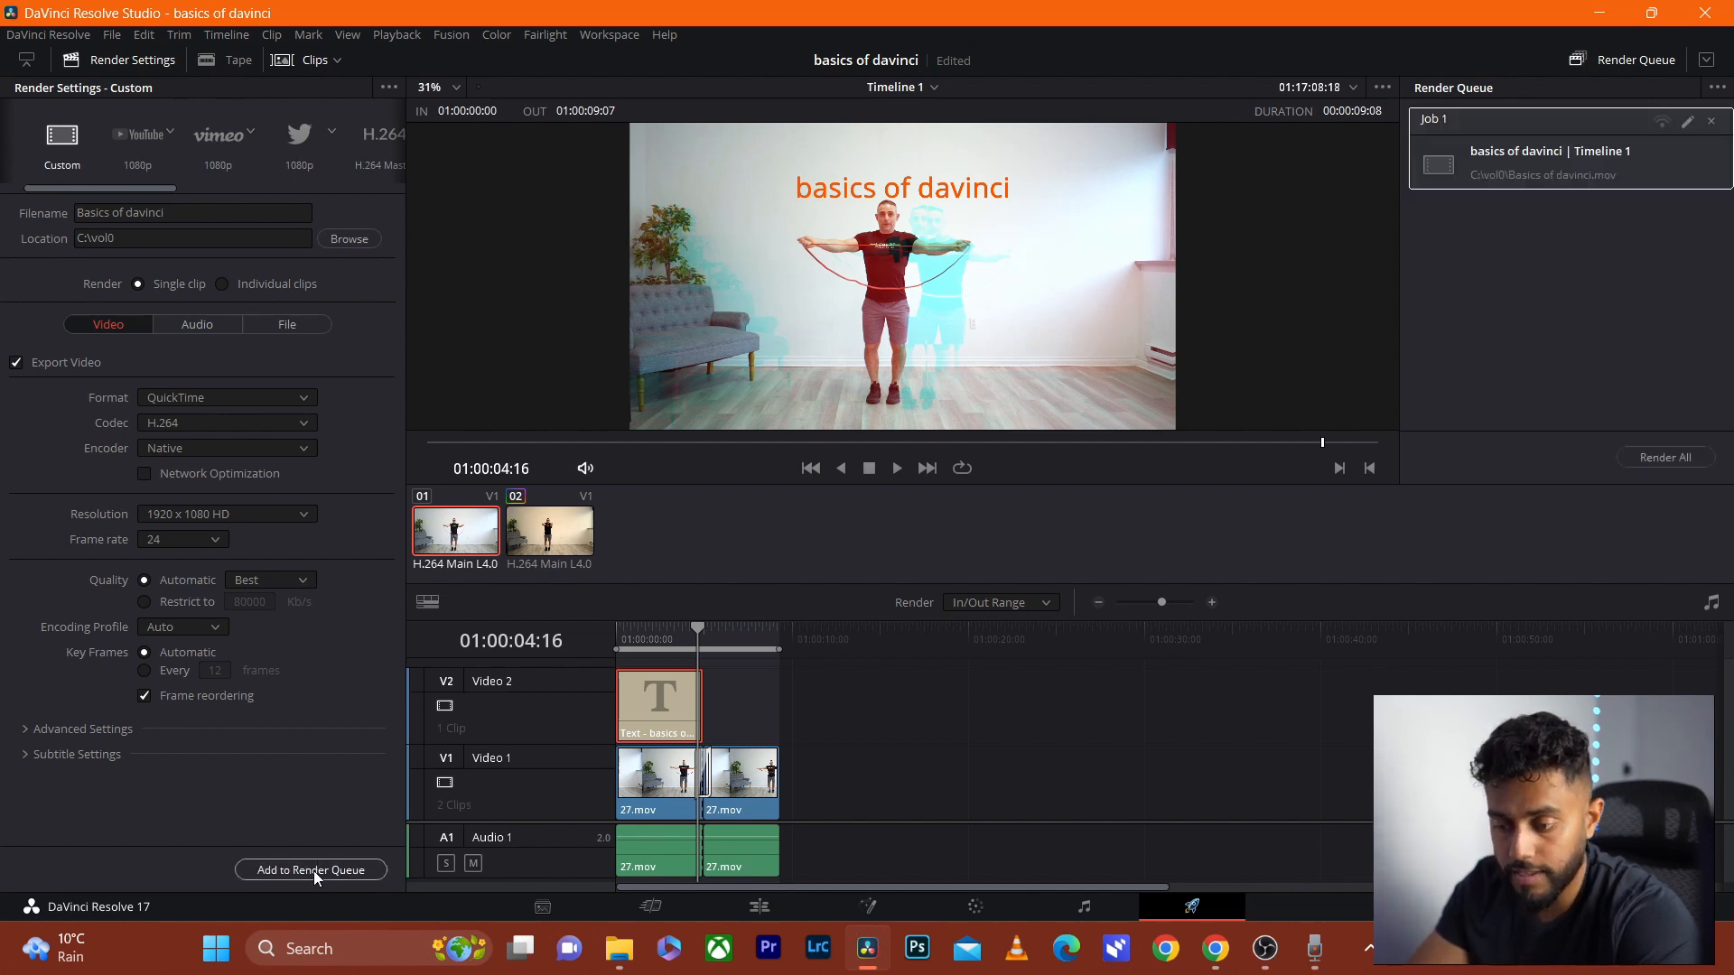
click(1643, 457)
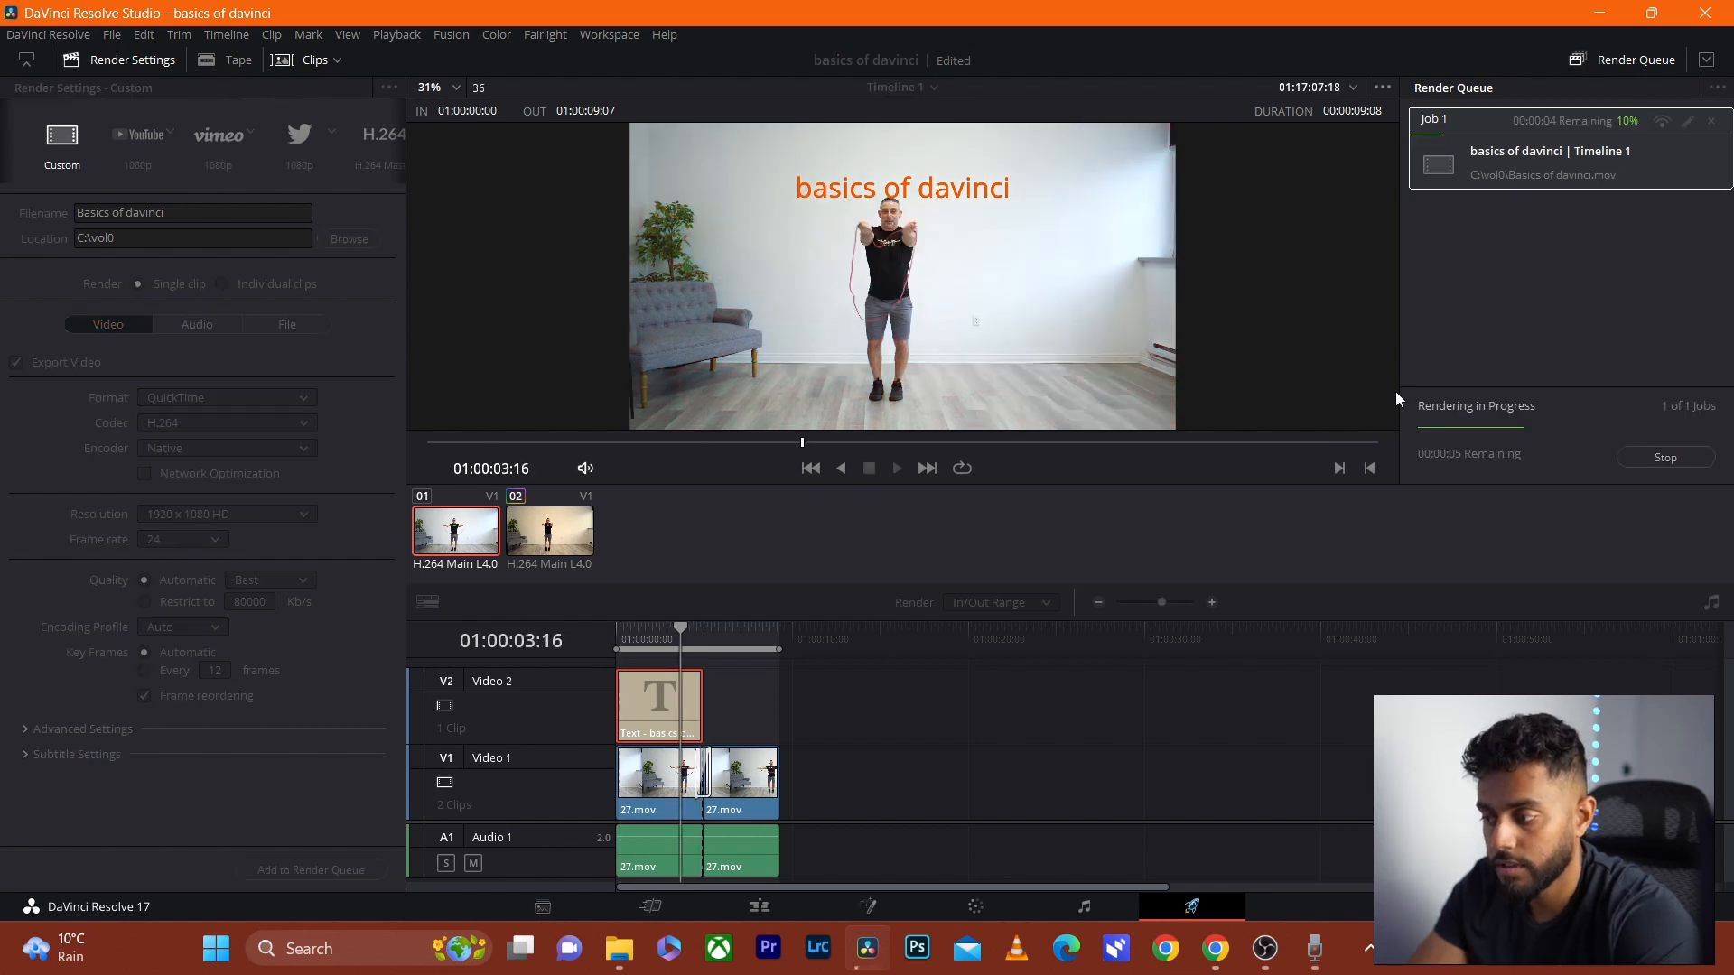